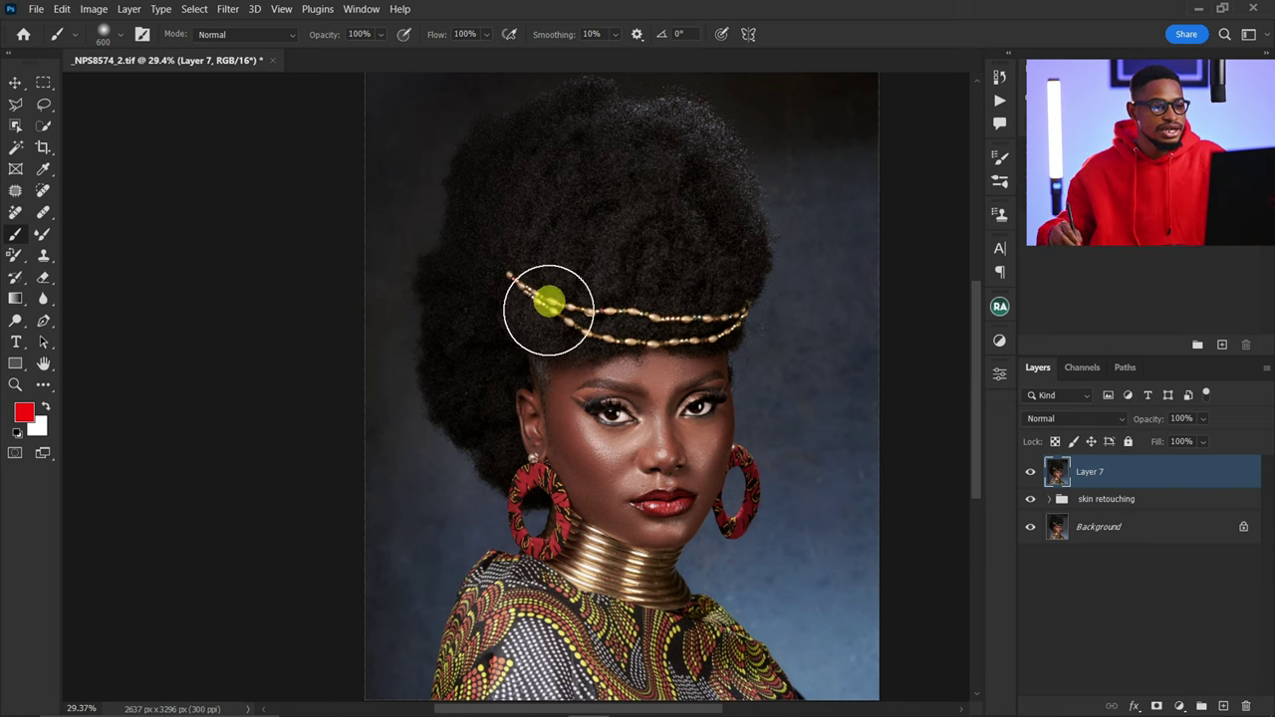
Lasso the lower bead strand of the headpiece and copy it to a new layer.
left_click(15, 87)
scroll(726, 313, "up", 5)
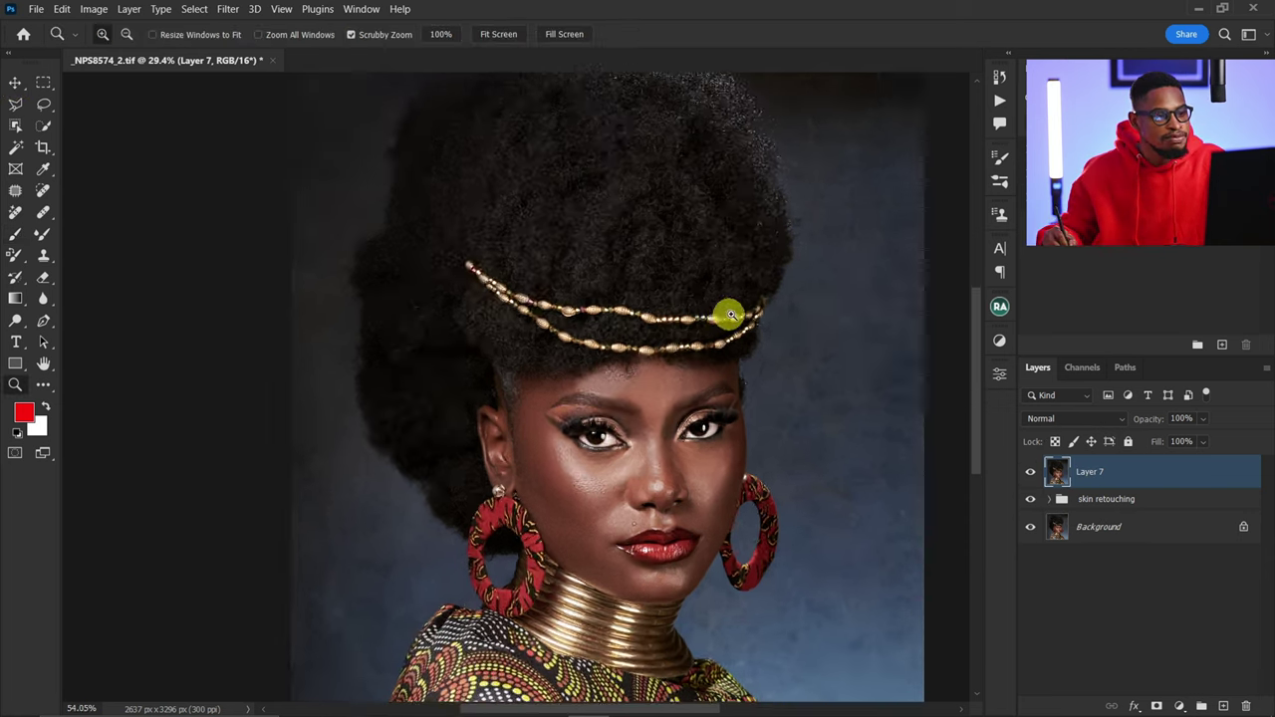
scroll(794, 304, "down", 3)
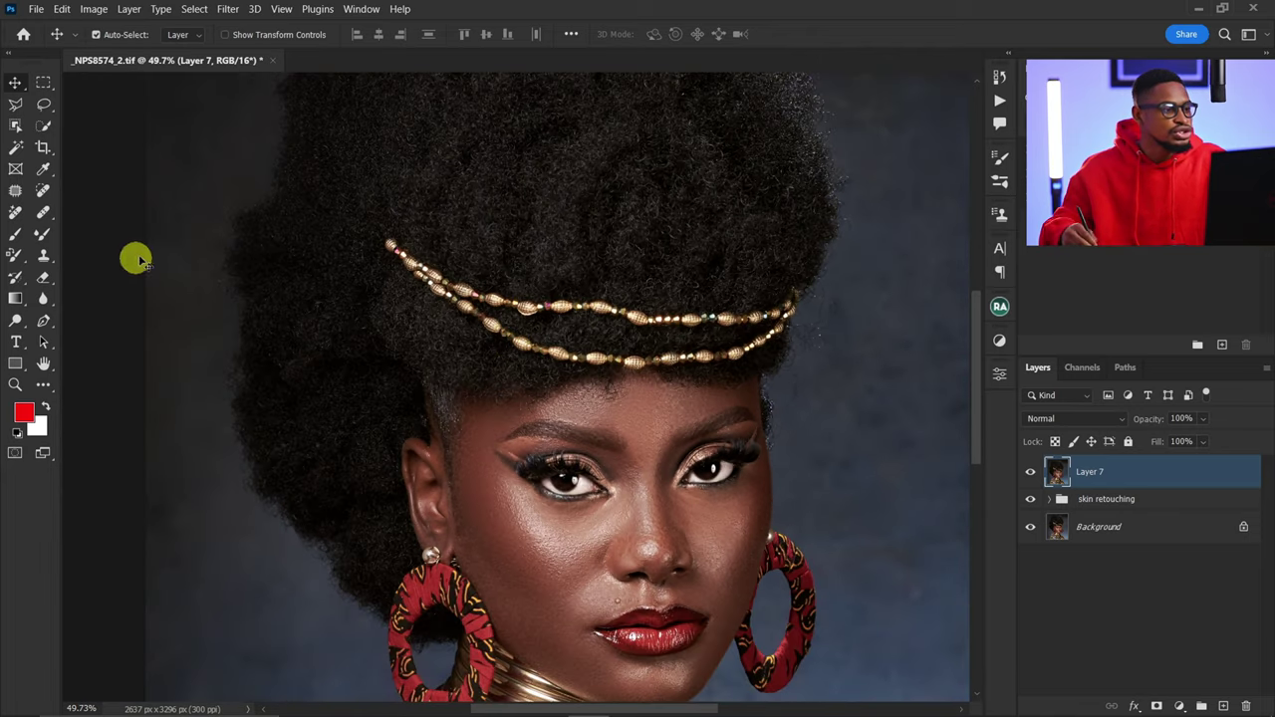
left_click(44, 106)
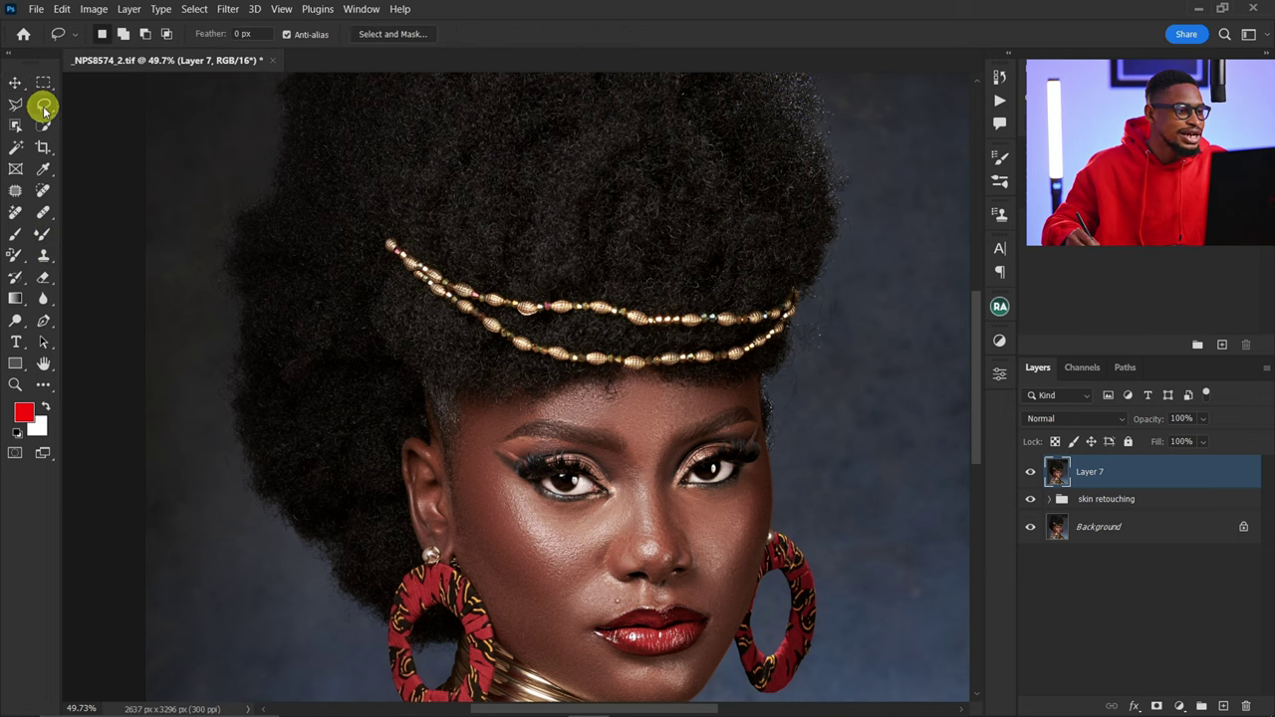
key("z")
mouse_move(534, 305)
left_mouse_down()
mouse_move(555, 316)
mouse_move(525, 331)
left_mouse_up()
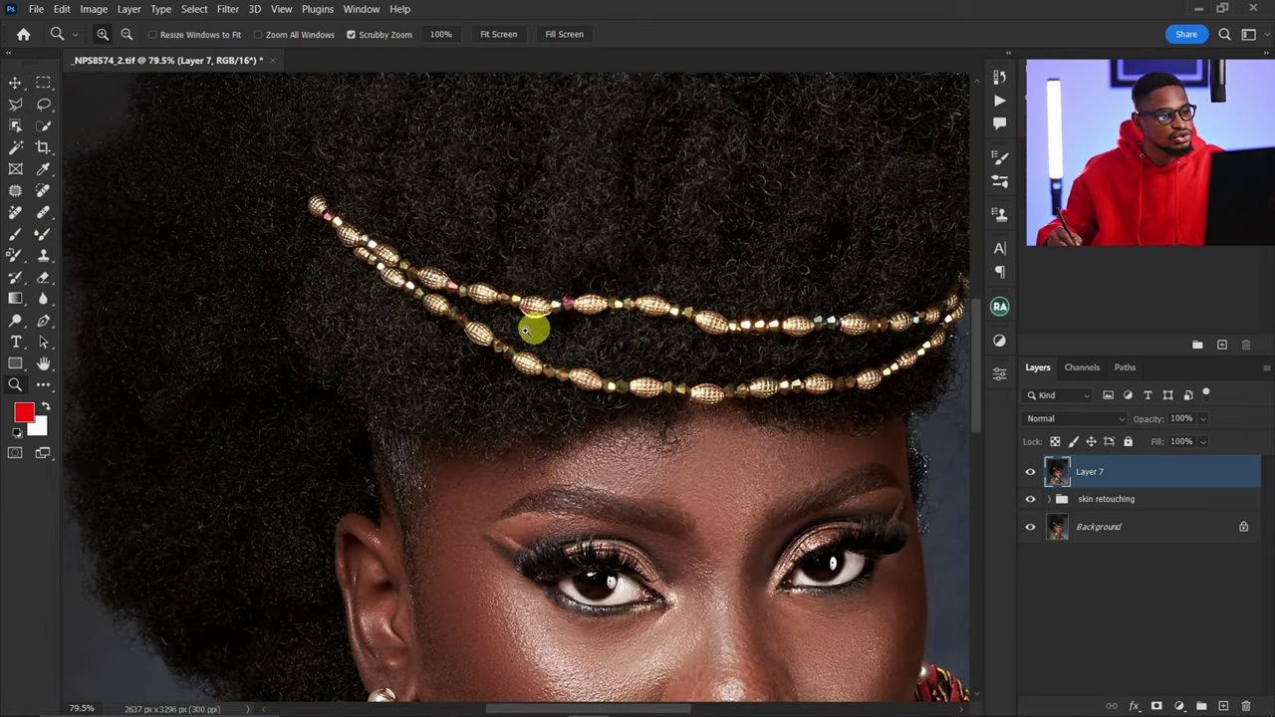
key("l")
left_click(48, 102)
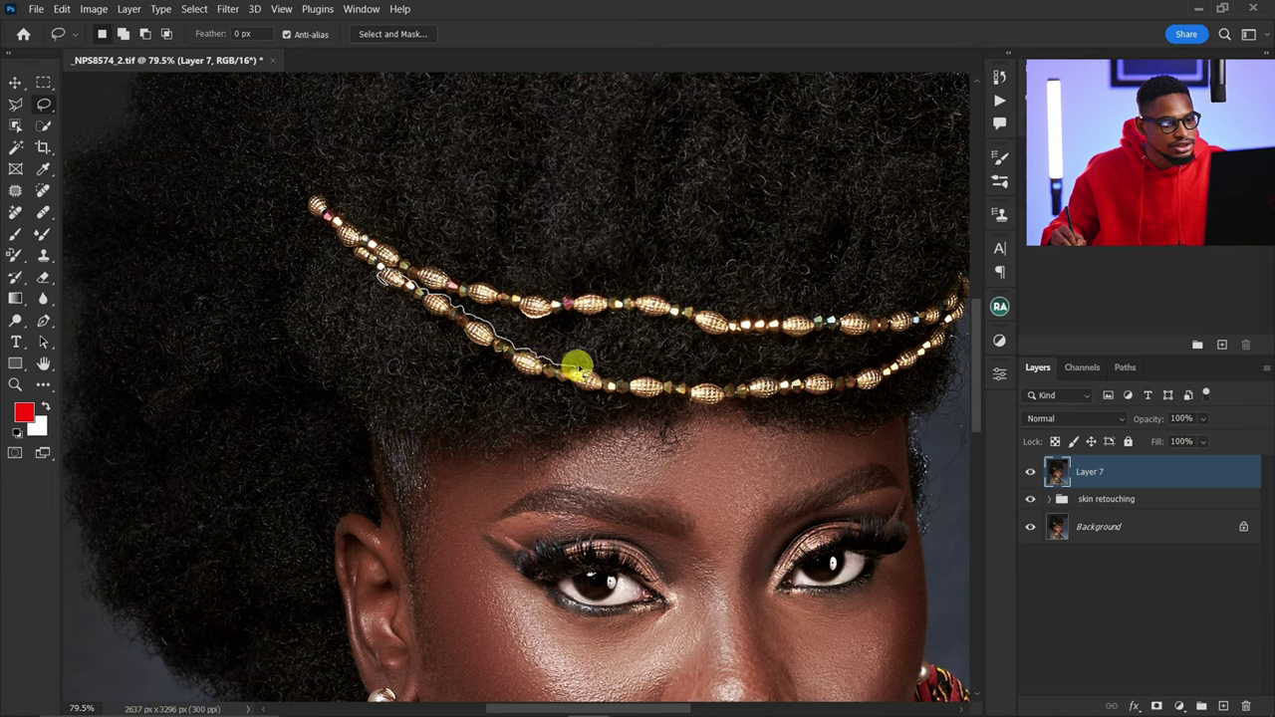
mouse_move(734, 378)
left_mouse_down()
mouse_move(912, 348)
mouse_move(948, 312)
mouse_move(933, 349)
mouse_move(869, 394)
mouse_move(713, 406)
mouse_move(588, 395)
mouse_move(469, 346)
mouse_move(379, 279)
left_mouse_up()
key("z")
mouse_move(621, 288)
left_mouse_down()
mouse_move(592, 319)
mouse_move(570, 320)
left_mouse_up()
key("ctrl+j")
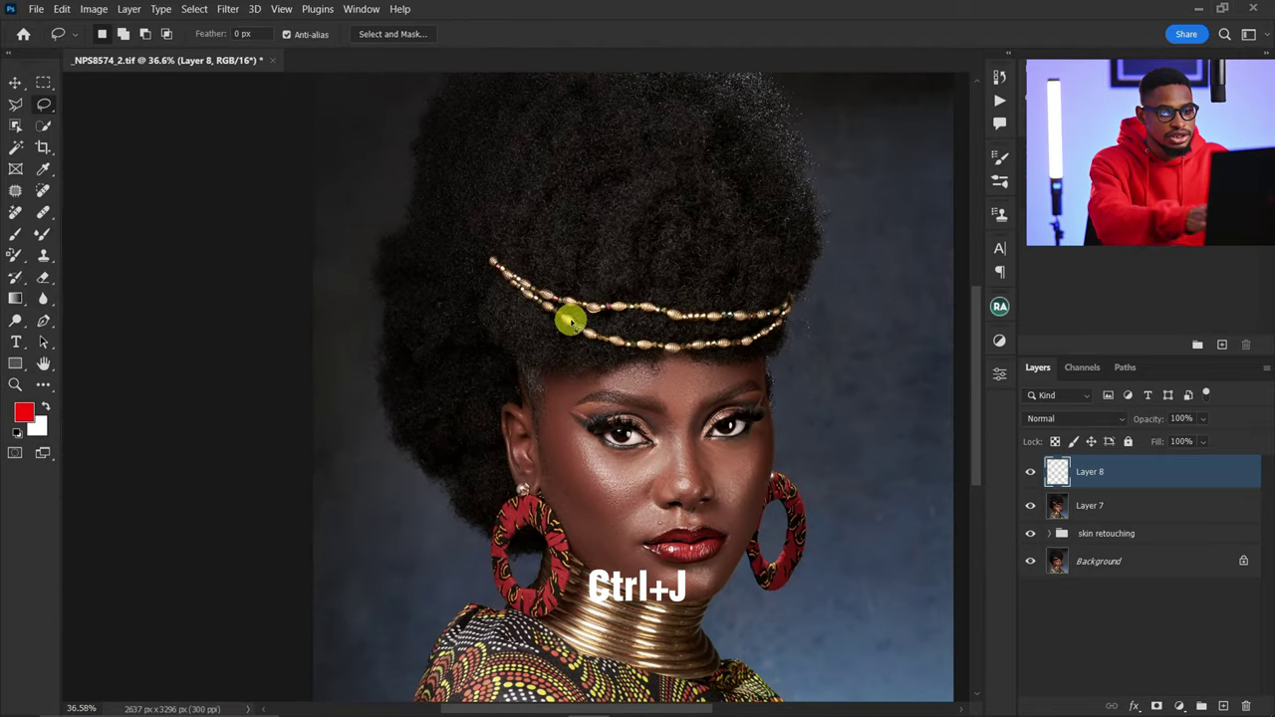
Move the copied bead strand up so it sits between the two original strands on the hair.
key("ctrl+t")
left_click_drag(683, 334, 683, 284)
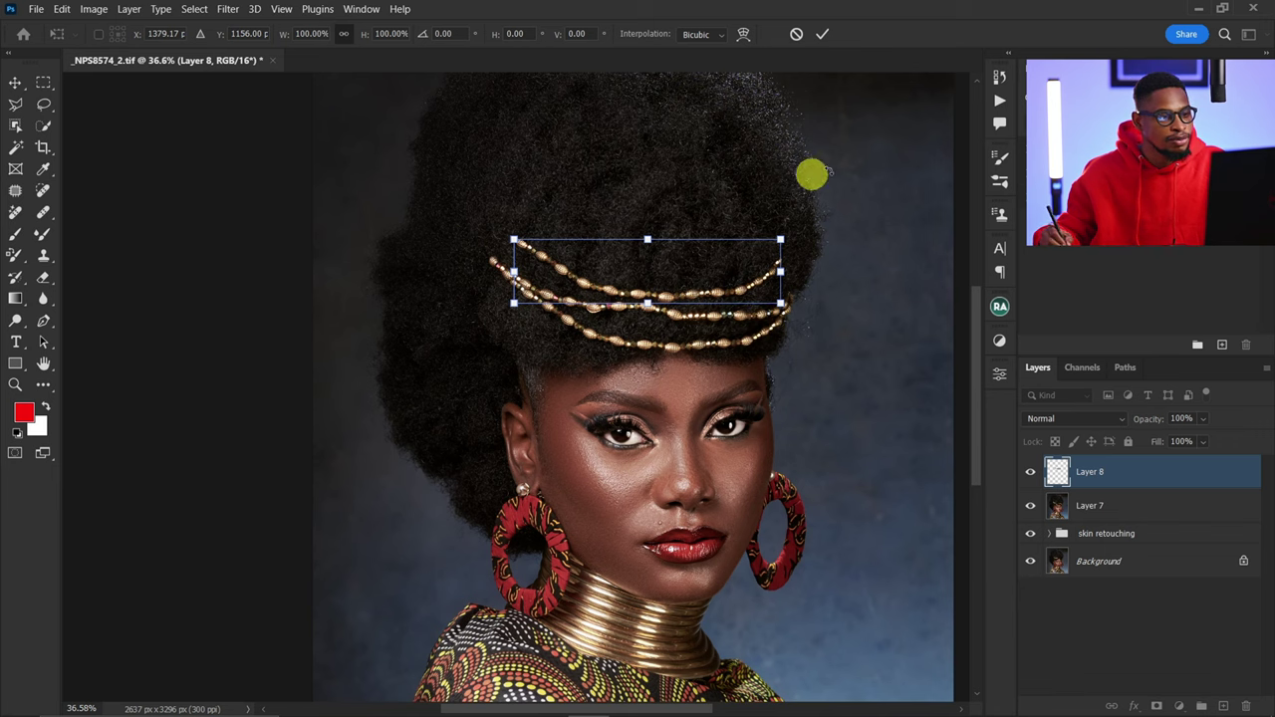
left_click_drag(683, 274, 681, 315)
left_click(822, 35)
key("l")
scroll(697, 336, "up", 4)
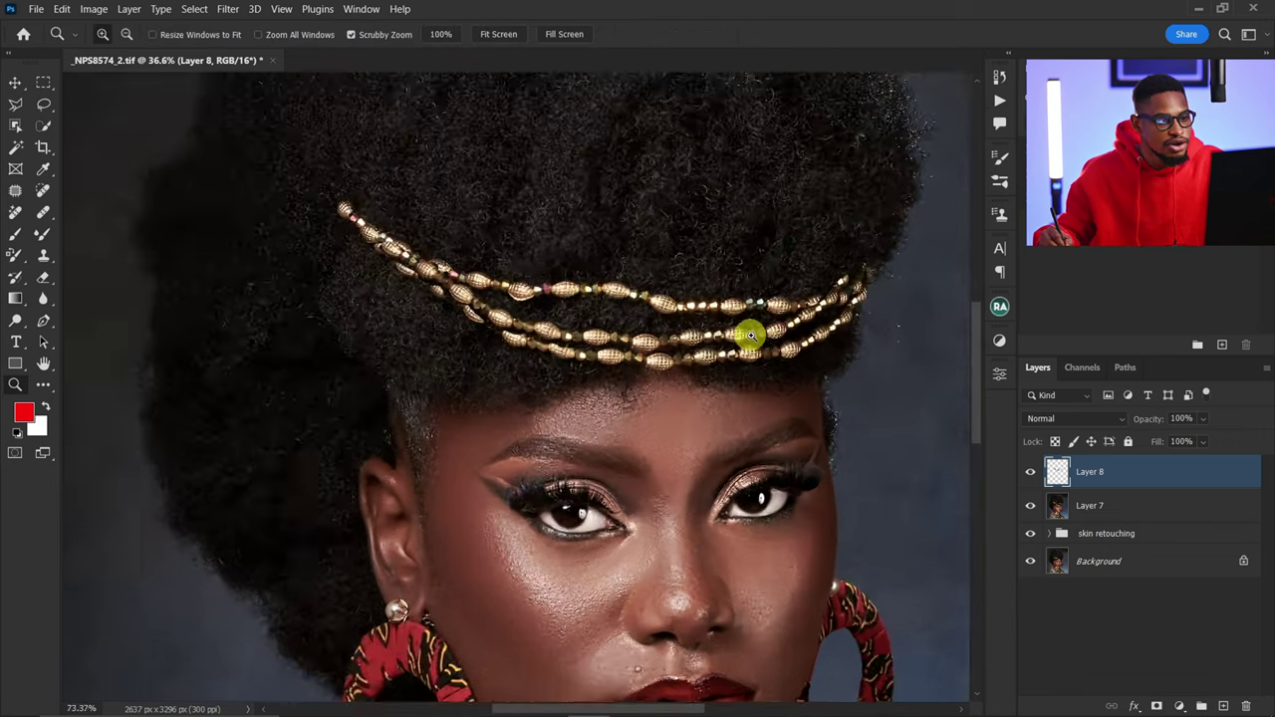
left_click(606, 319)
key("ctrl+t")
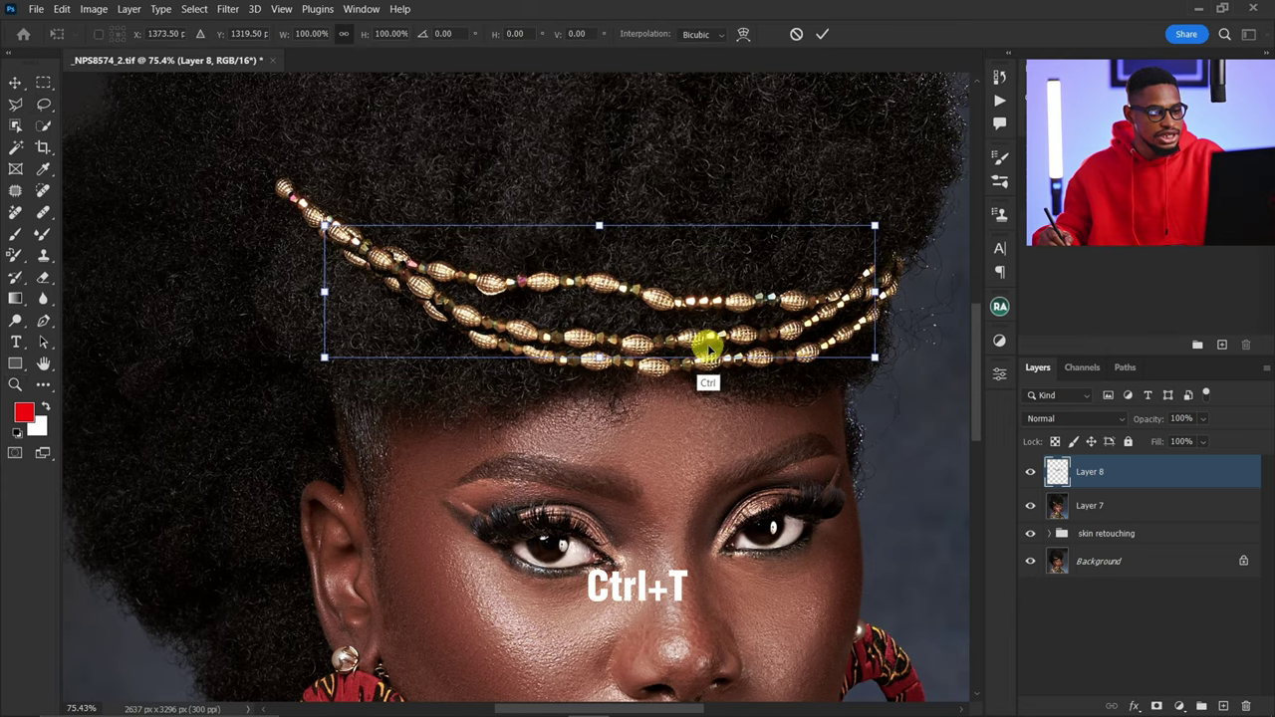
left_click_drag(633, 323, 635, 326)
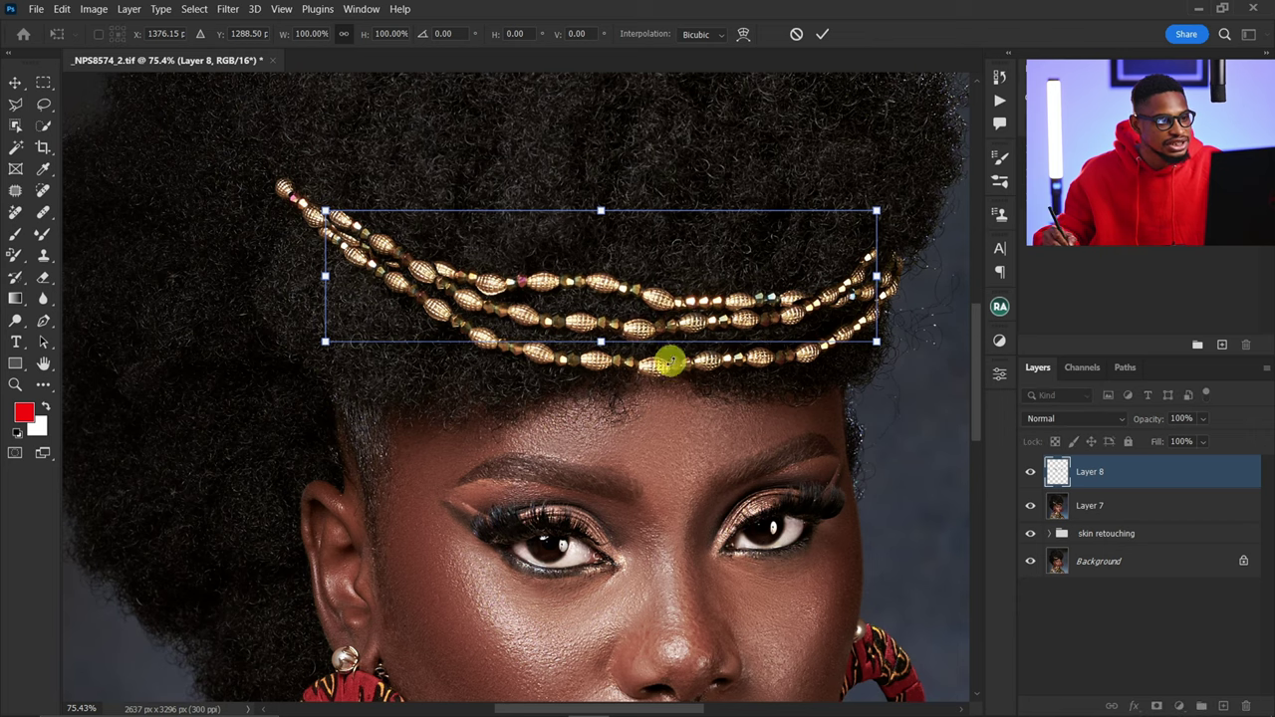
Warp the copied bead strand so its ends meet the original strands and its curve runs evenly between them.
right_click(763, 282)
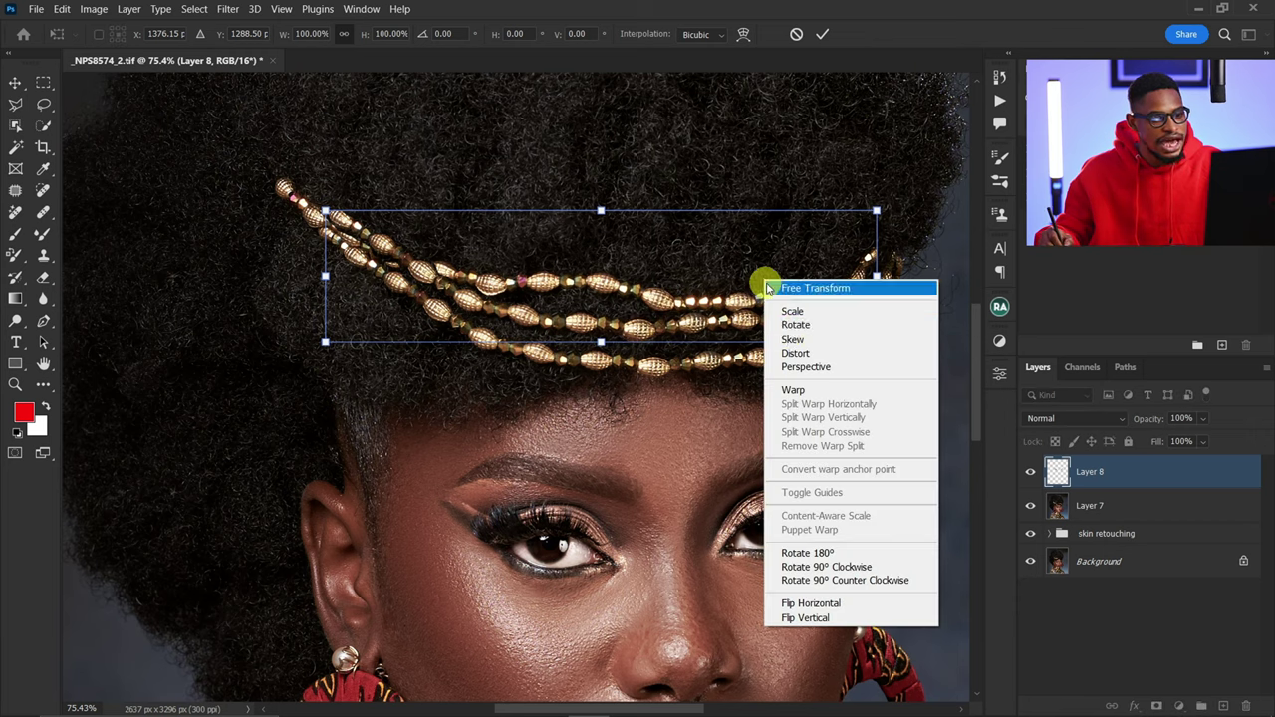
left_click(838, 389)
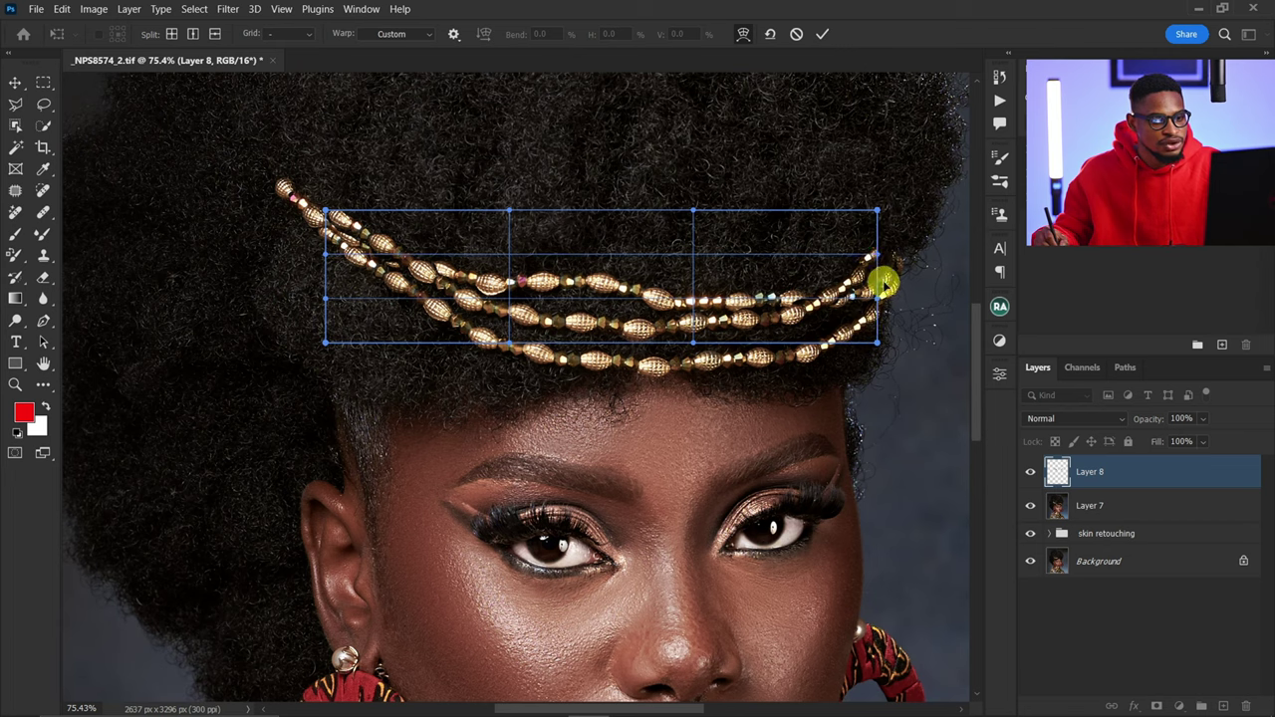
left_click_drag(882, 284, 891, 290)
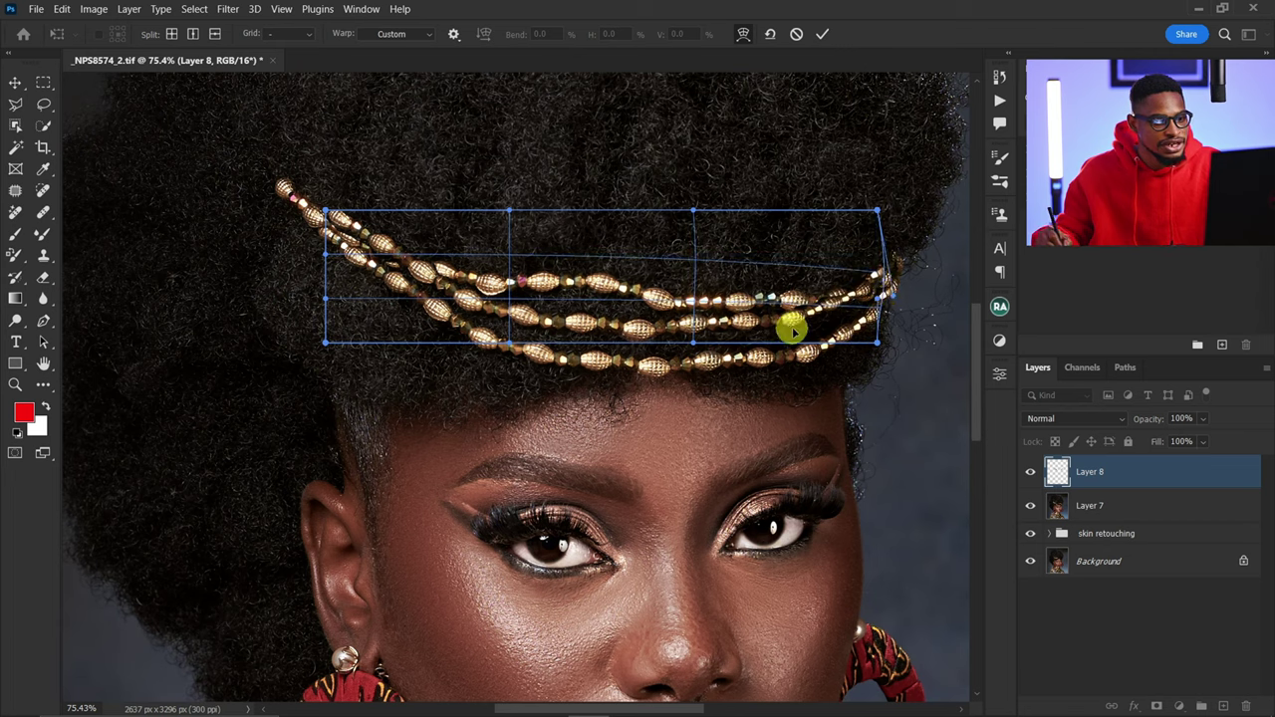
left_click_drag(793, 329, 794, 329)
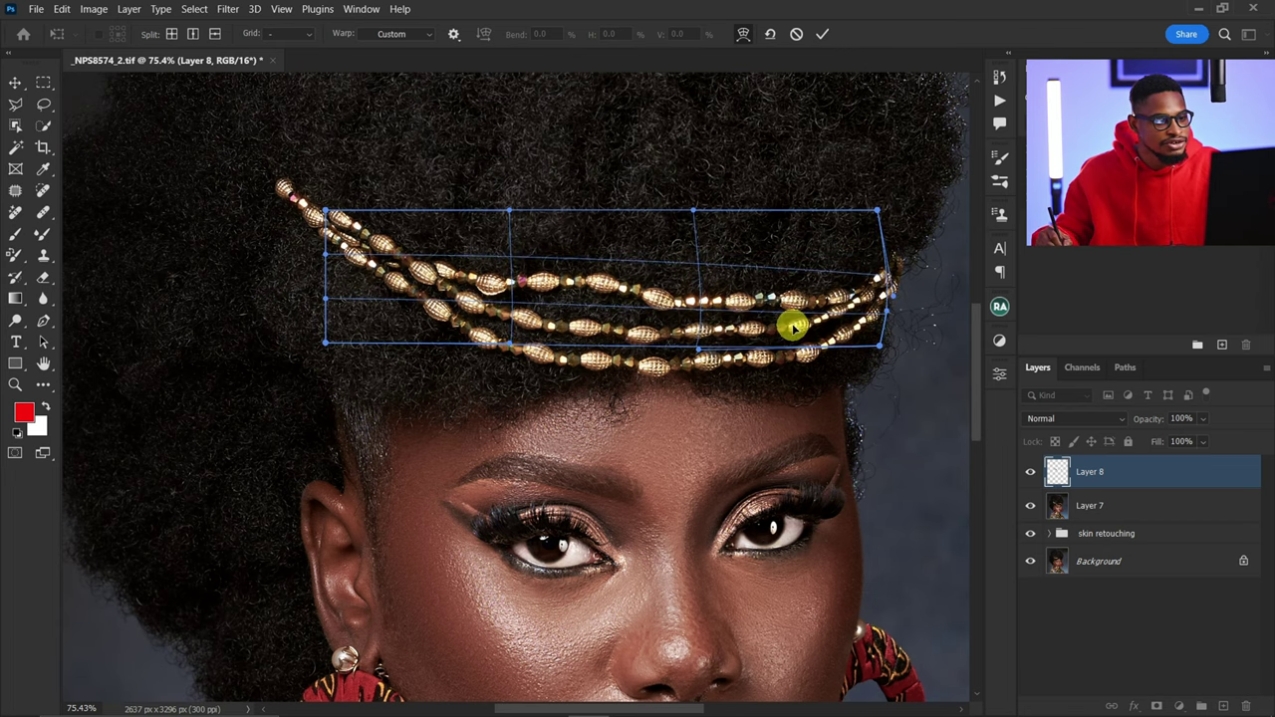
left_click_drag(356, 247, 362, 247)
left_click_drag(751, 327, 755, 332)
left_click_drag(884, 277, 890, 282)
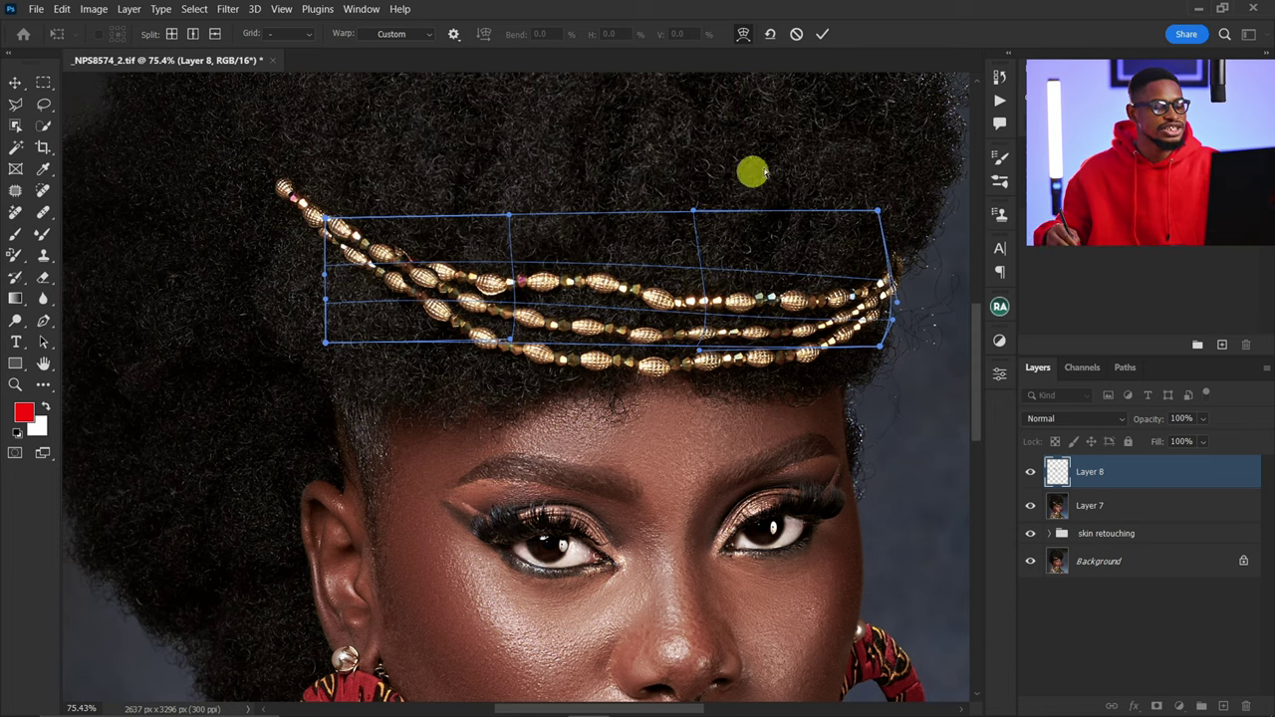
left_click(823, 36)
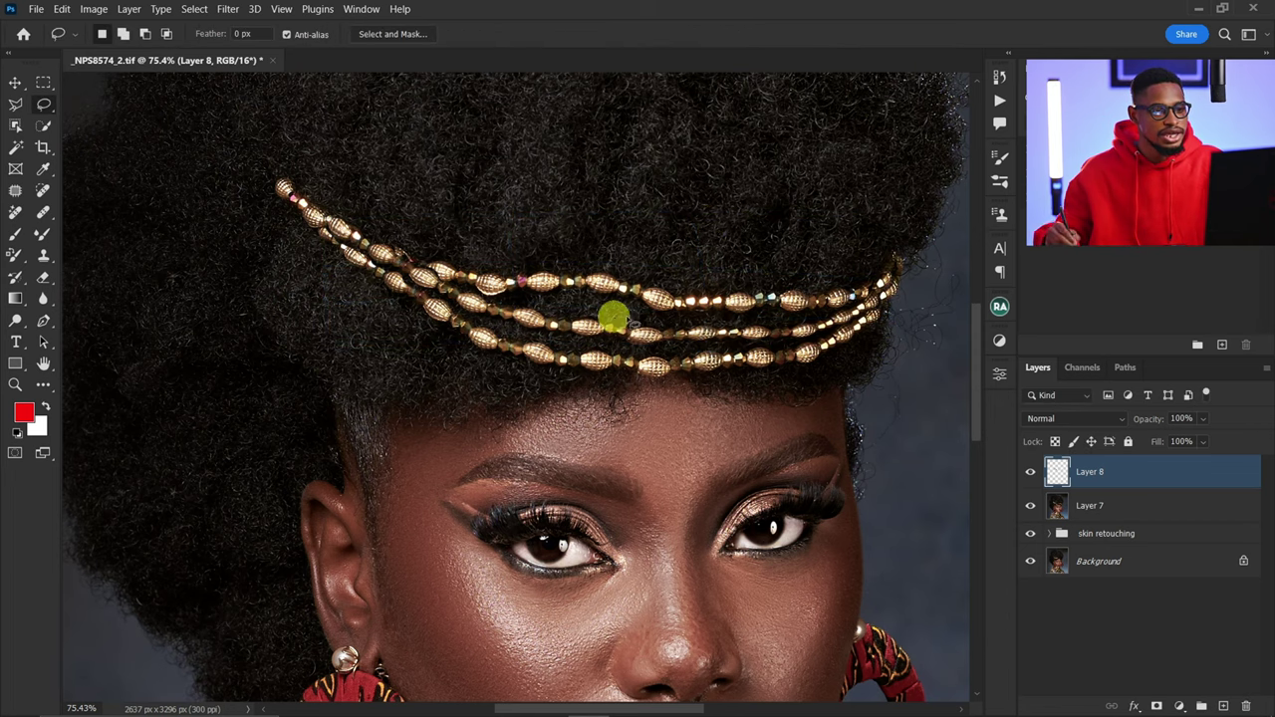
Hide the copied strand's layer and rename Layer 7 as subject.
left_click(1031, 474)
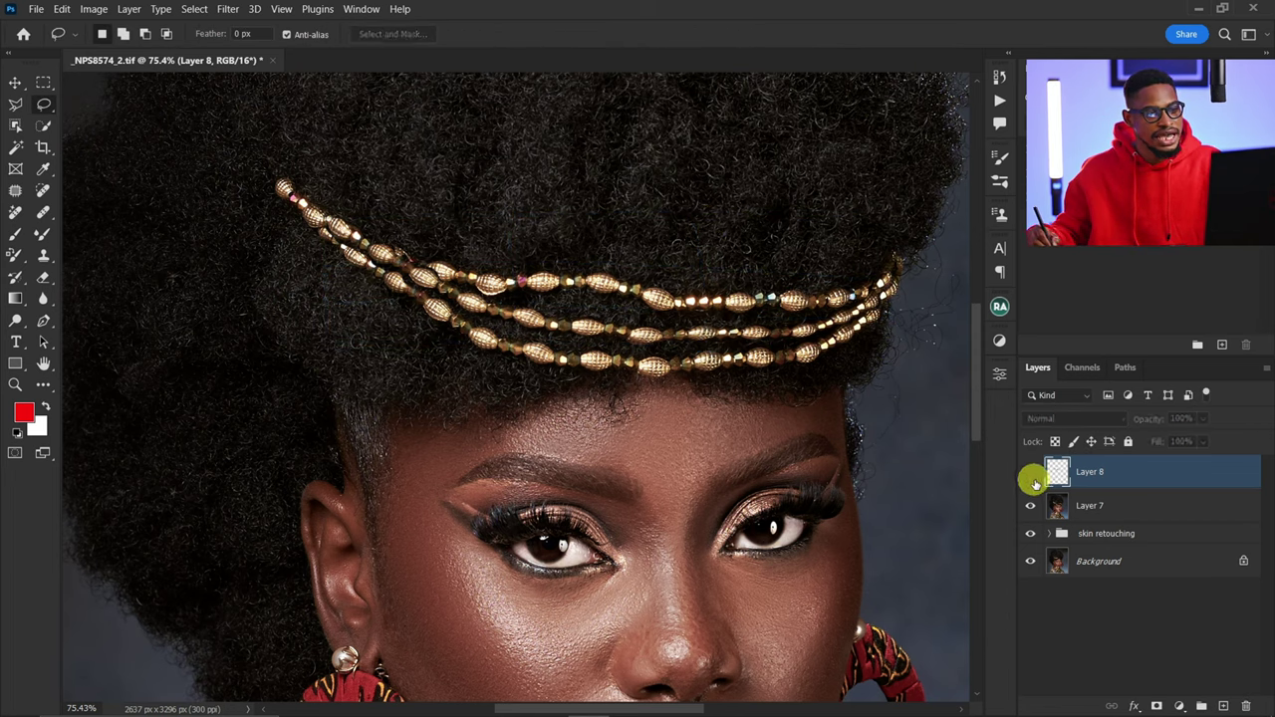
mouse_move(680, 249)
left_mouse_down()
mouse_move(634, 251)
mouse_move(733, 264)
left_mouse_up()
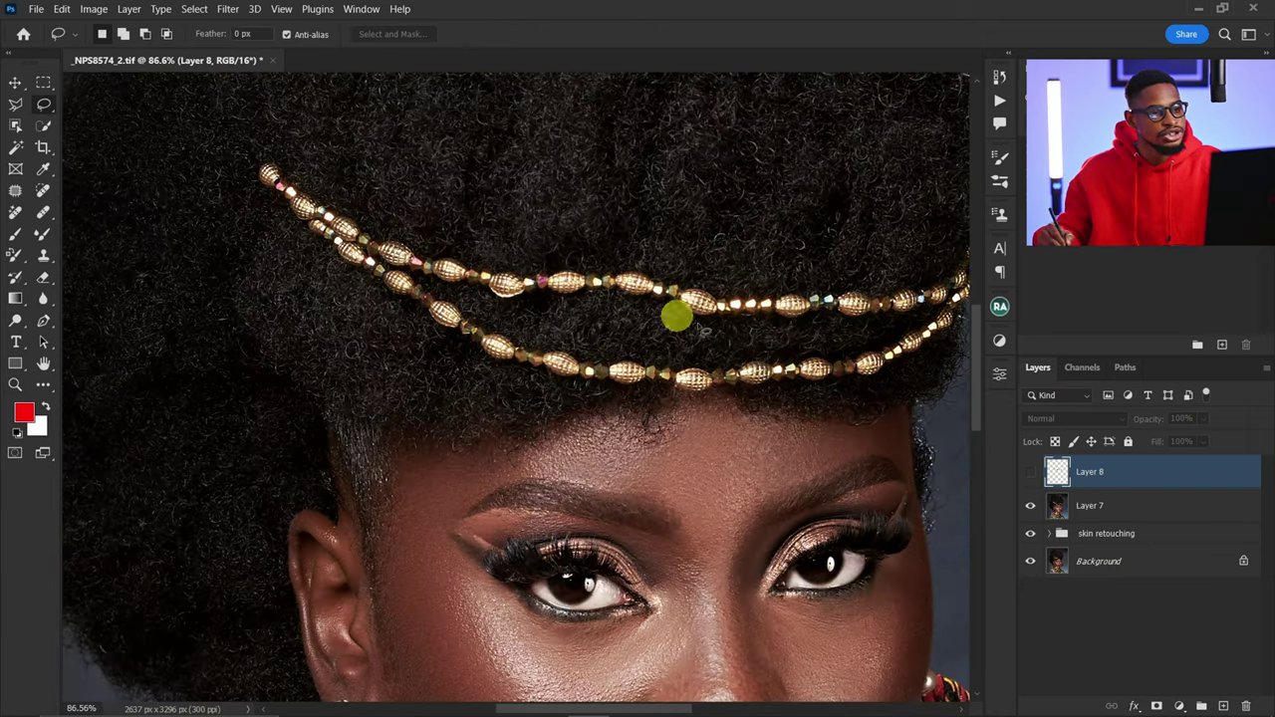
left_click(1059, 507)
left_click(1088, 516)
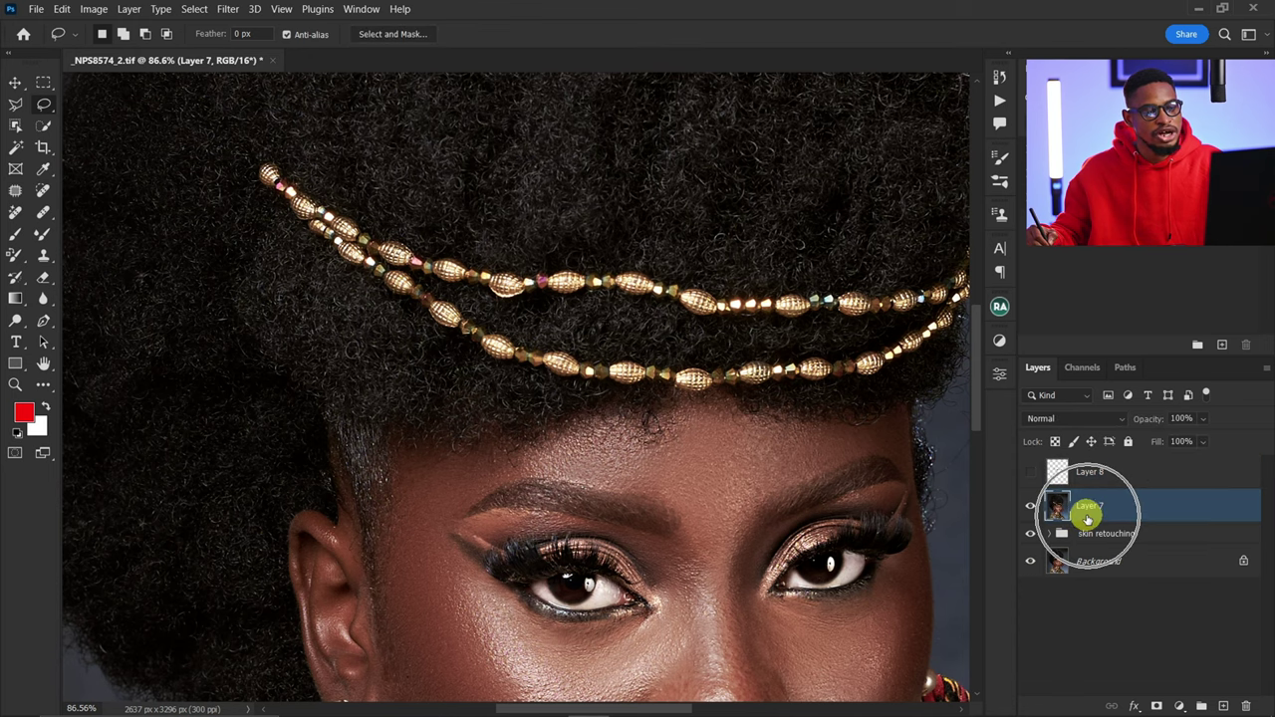
left_click(1089, 514)
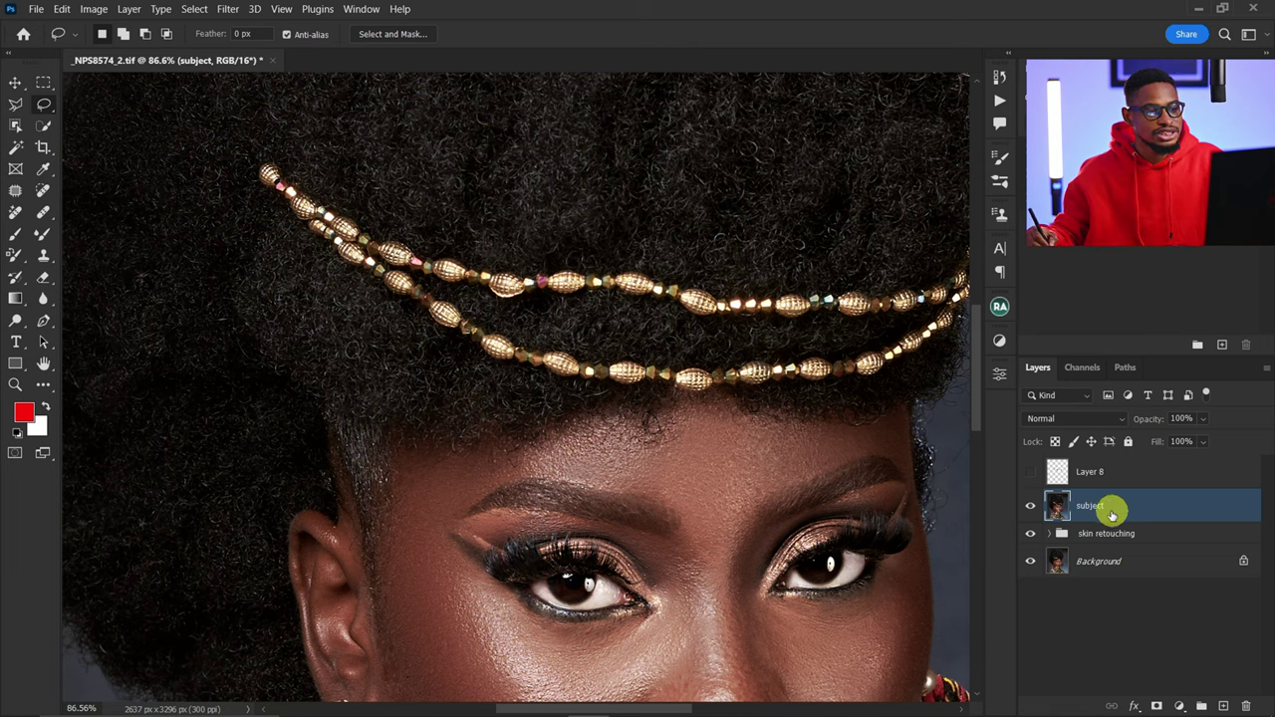
Erase the original upper bead strand from the subject layer with the Remove tool at size 45.
left_click(14, 212)
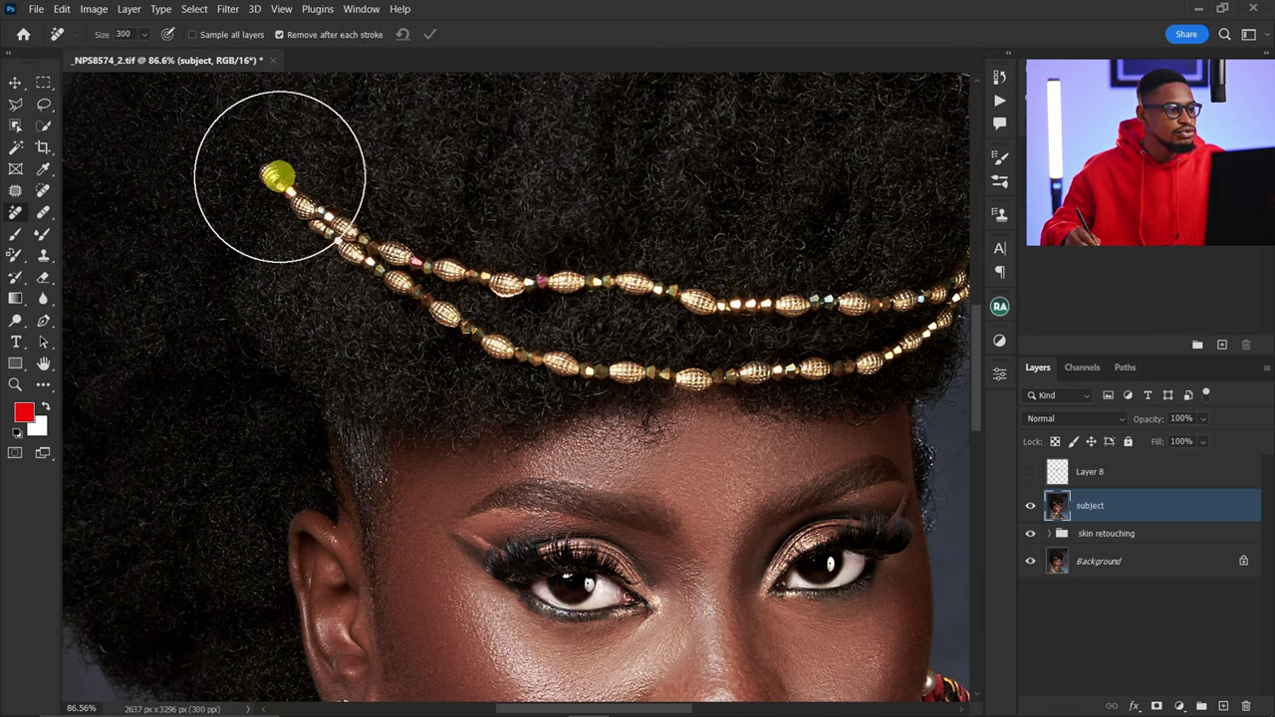
key("bracketleft")
key("bracketleft")
key("bracketleft")
key("bracketleft")
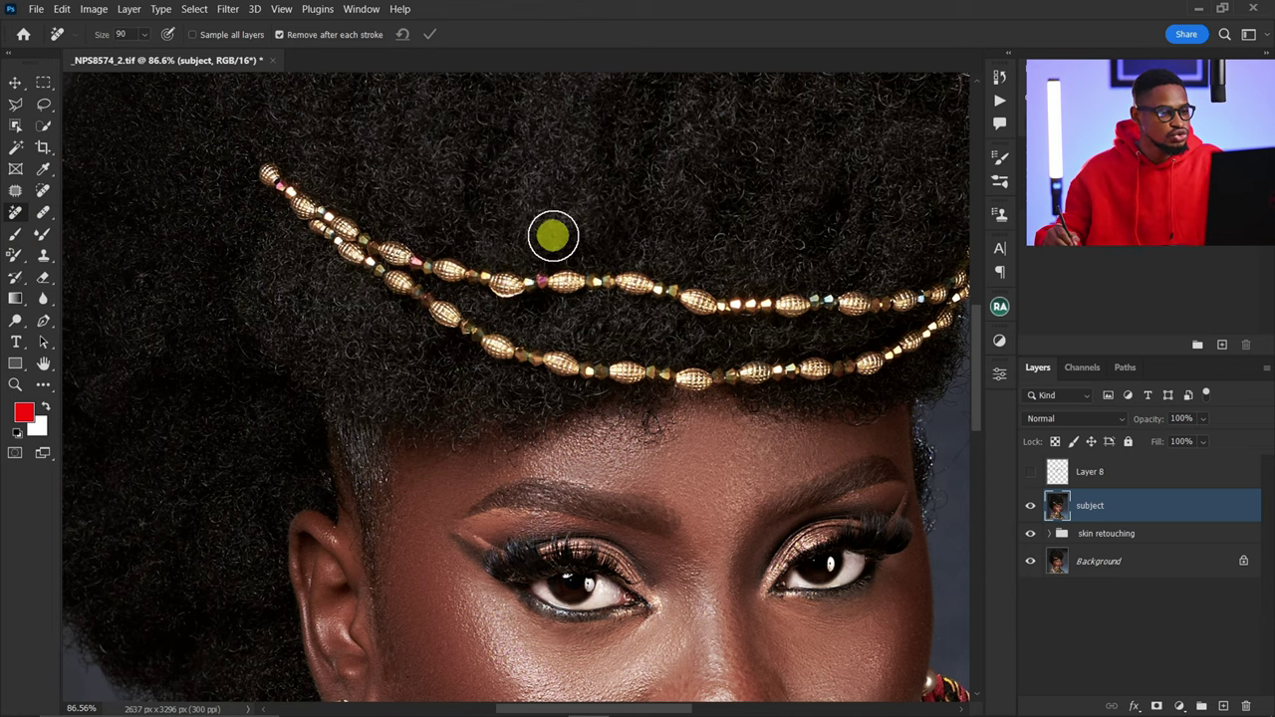
key("z")
left_click_drag(653, 280, 604, 286)
key("j")
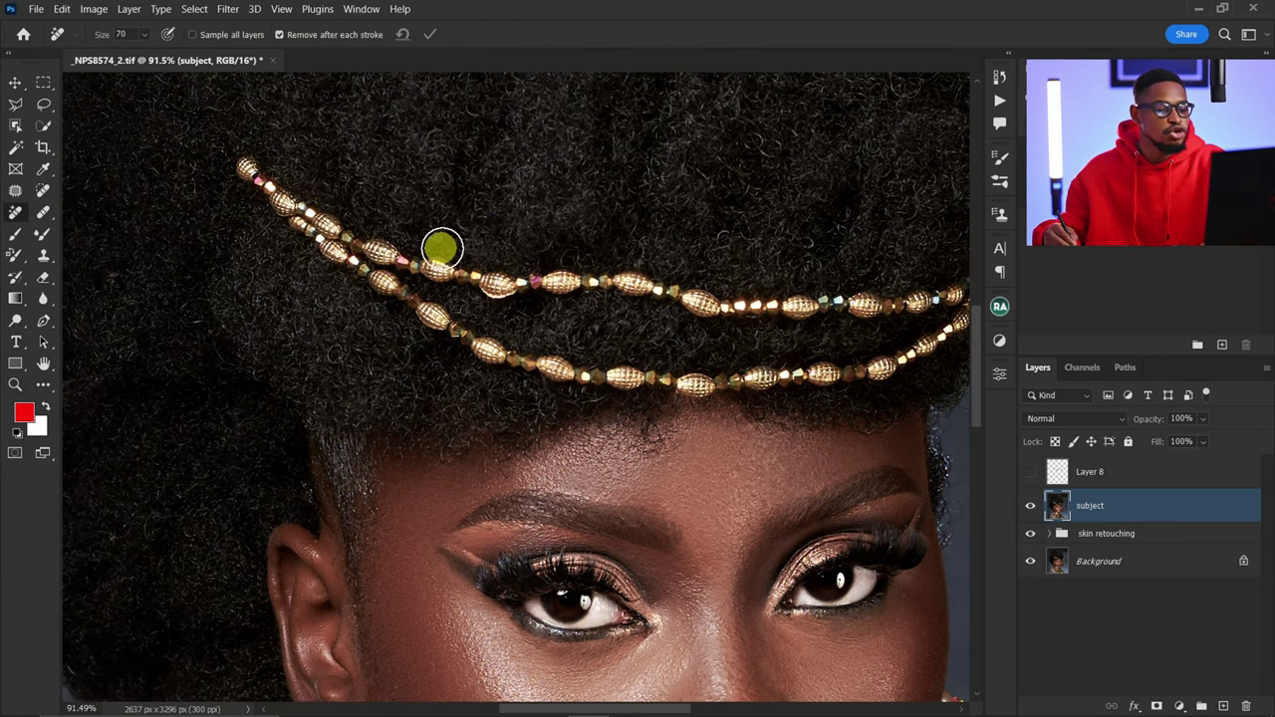
key("bracketleft")
key("bracketleft")
key("bracketleft")
key("bracketleft")
key("bracketleft")
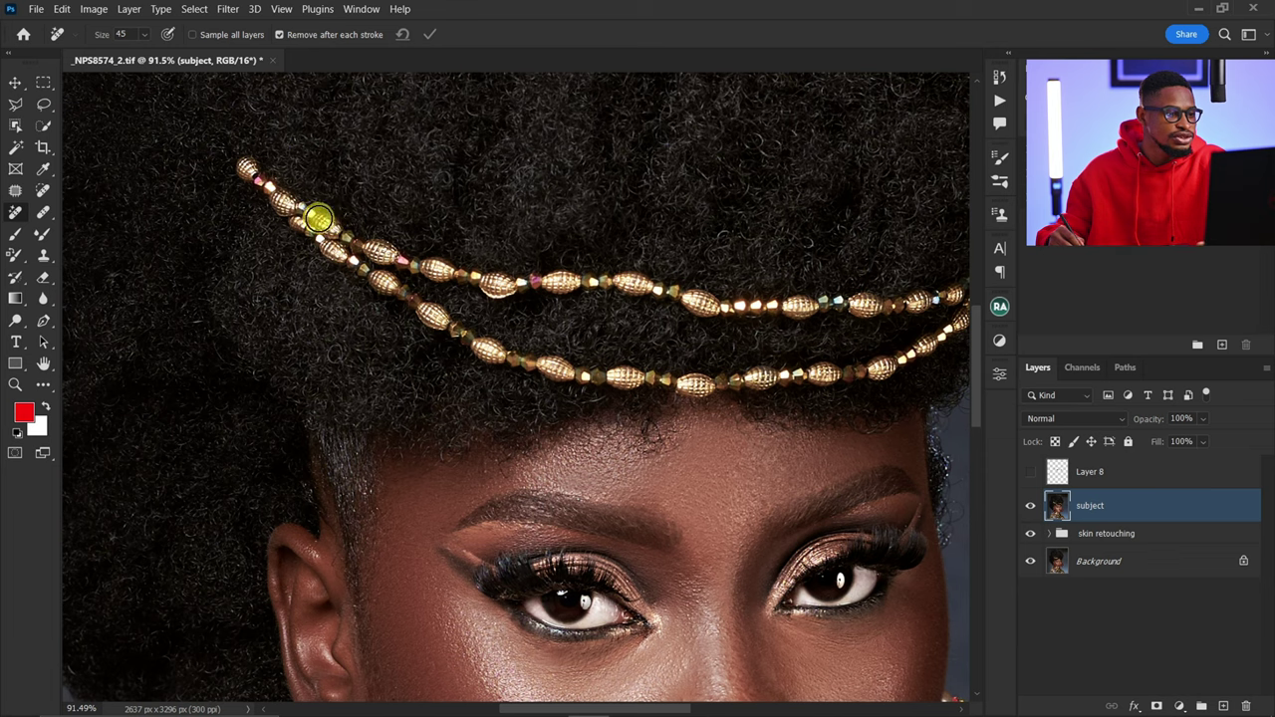
mouse_move(361, 242)
left_mouse_down()
mouse_move(509, 292)
mouse_move(562, 275)
mouse_move(642, 289)
mouse_move(959, 293)
left_mouse_up()
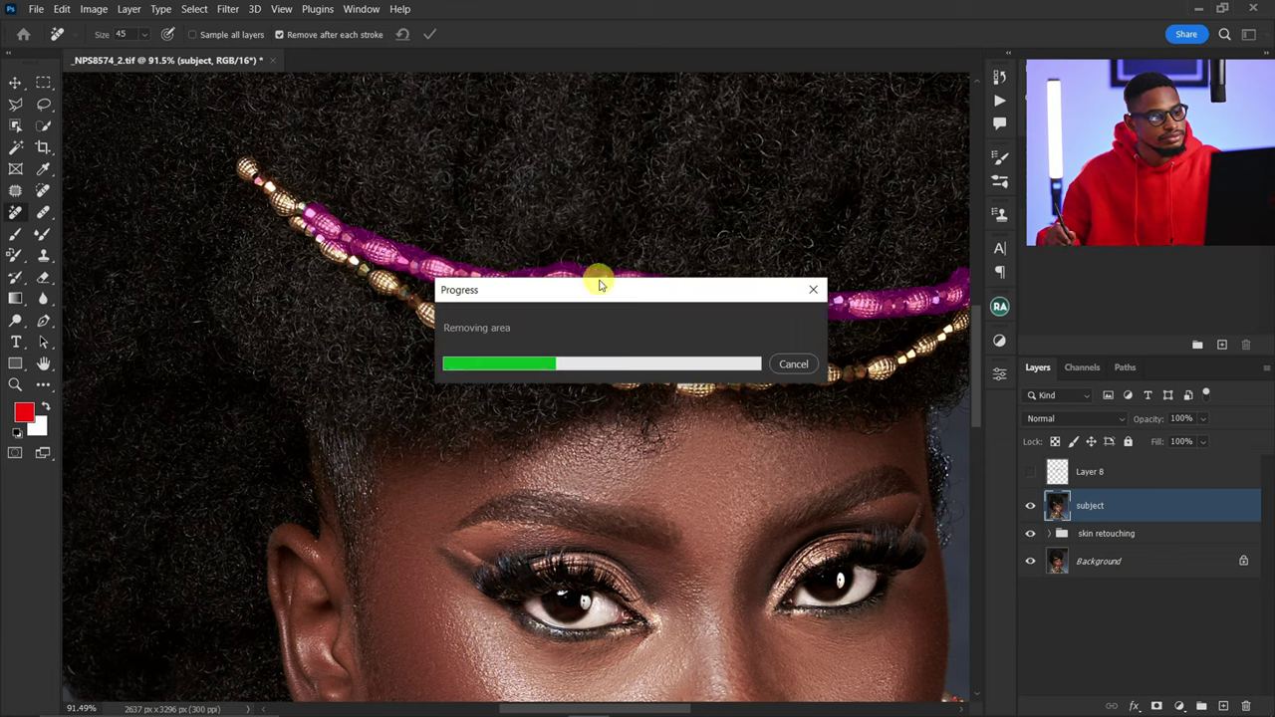
left_click_drag(768, 320, 599, 375)
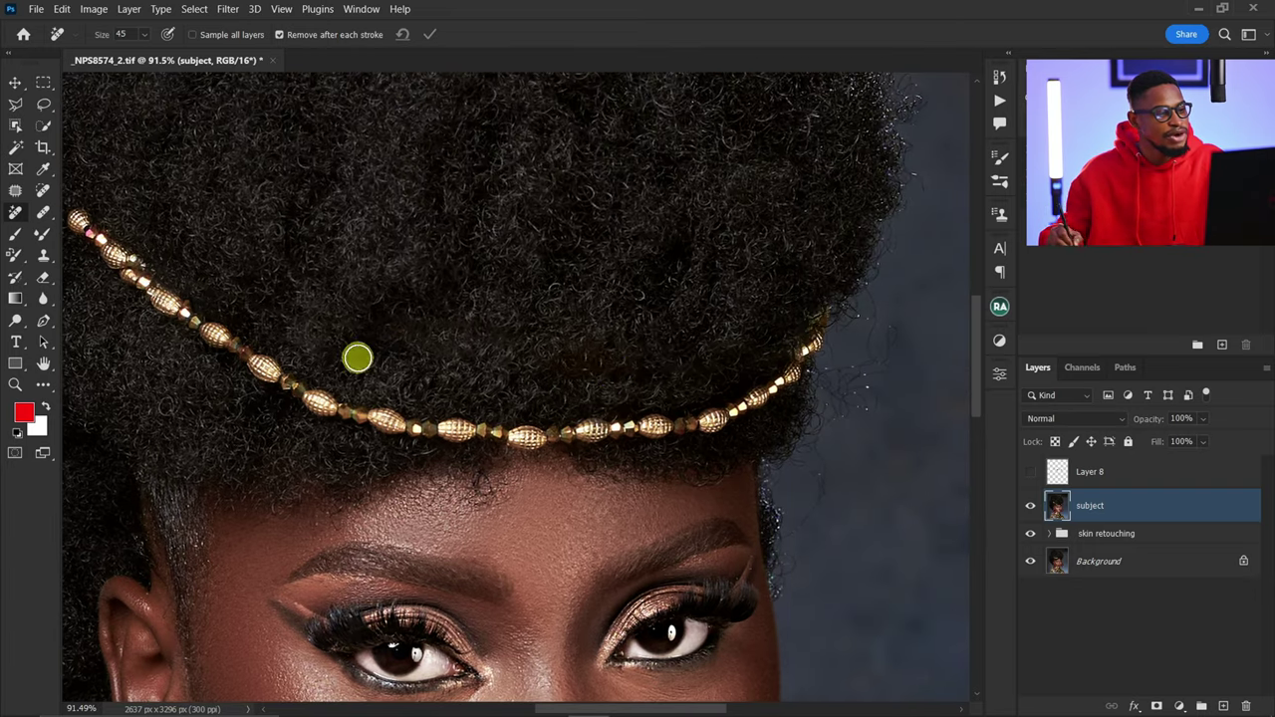
Show the copied strand's layer again and rename it as bead.
left_click(1030, 472)
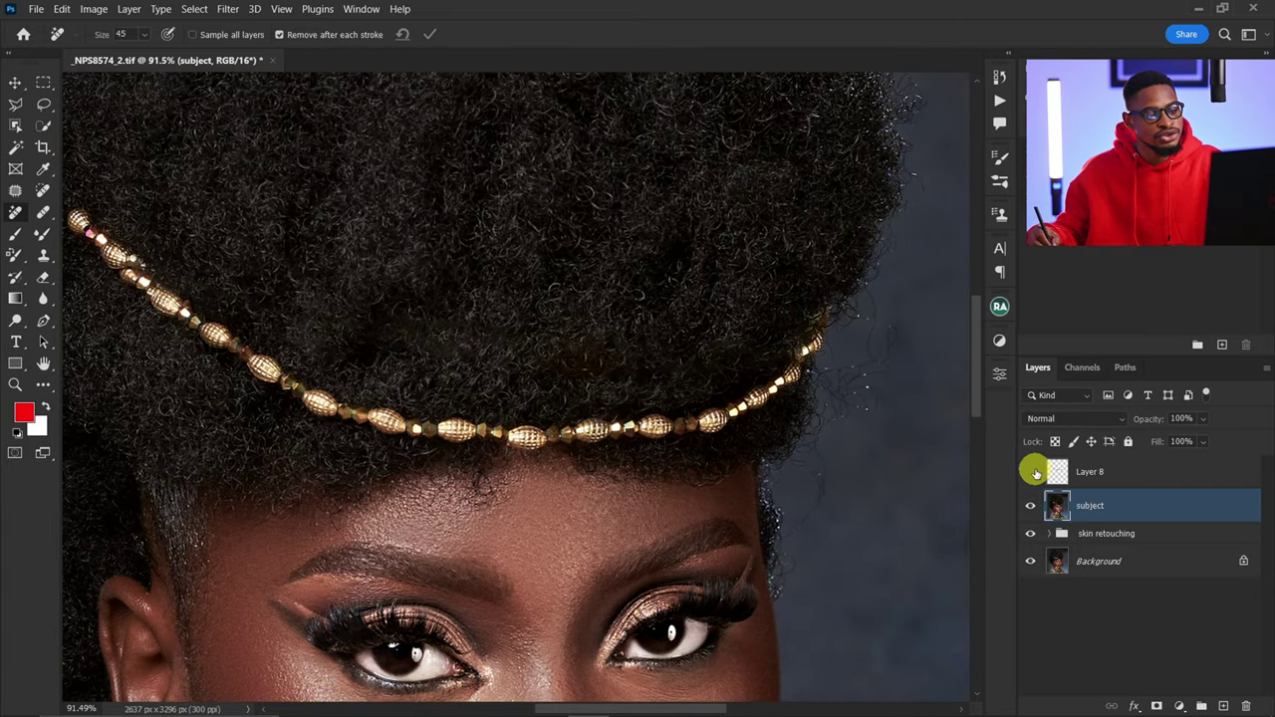
left_click(1030, 474)
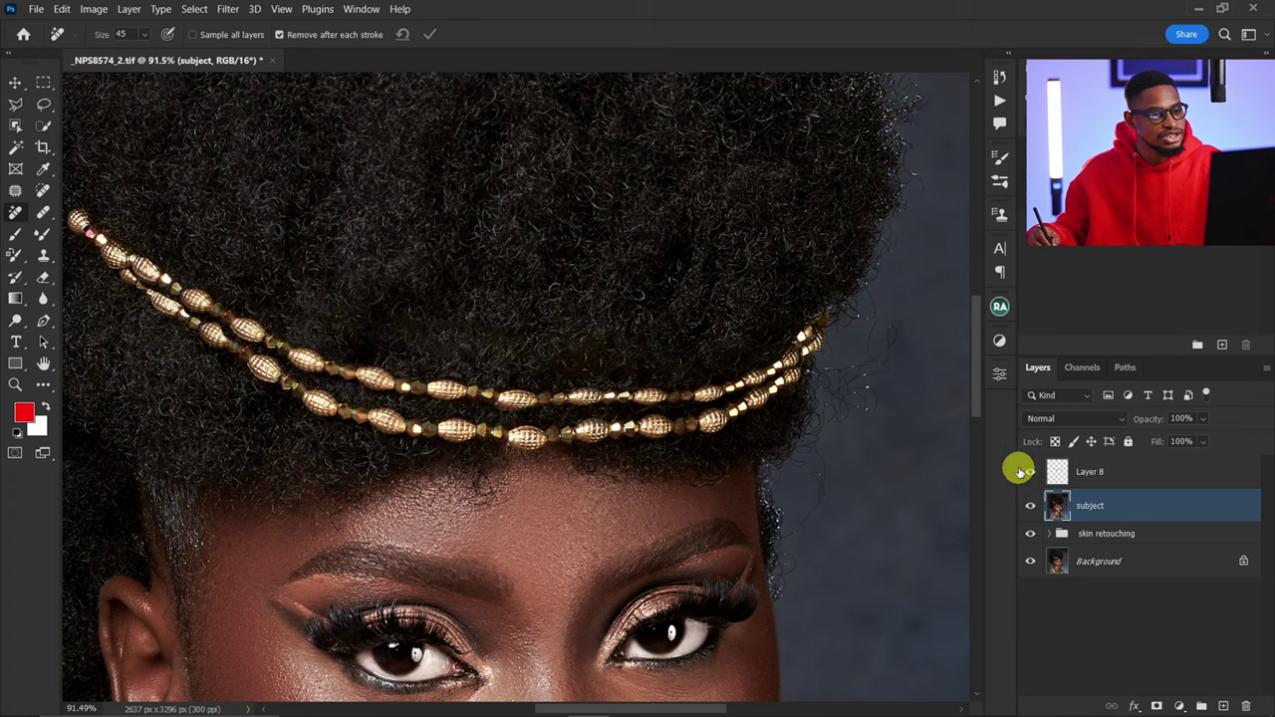
key("z")
left_click_drag(598, 344, 535, 347)
key("j")
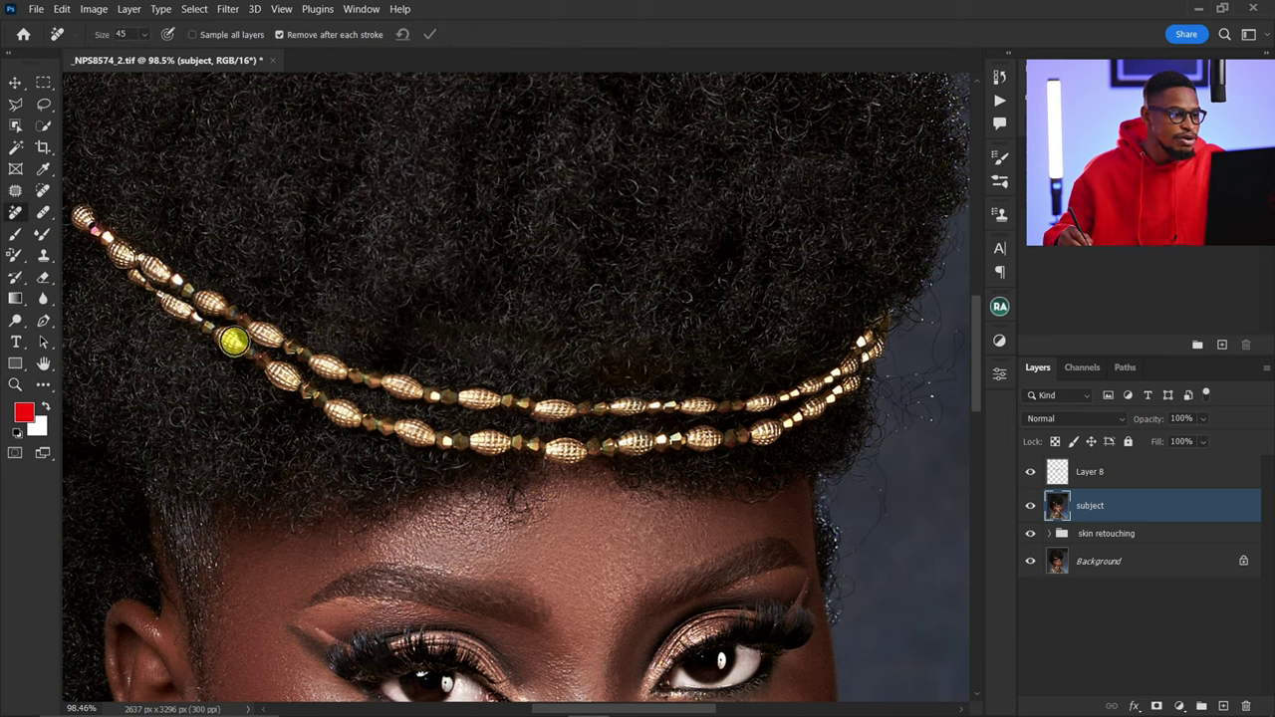
key("z")
left_click_drag(205, 319, 239, 340)
key("z")
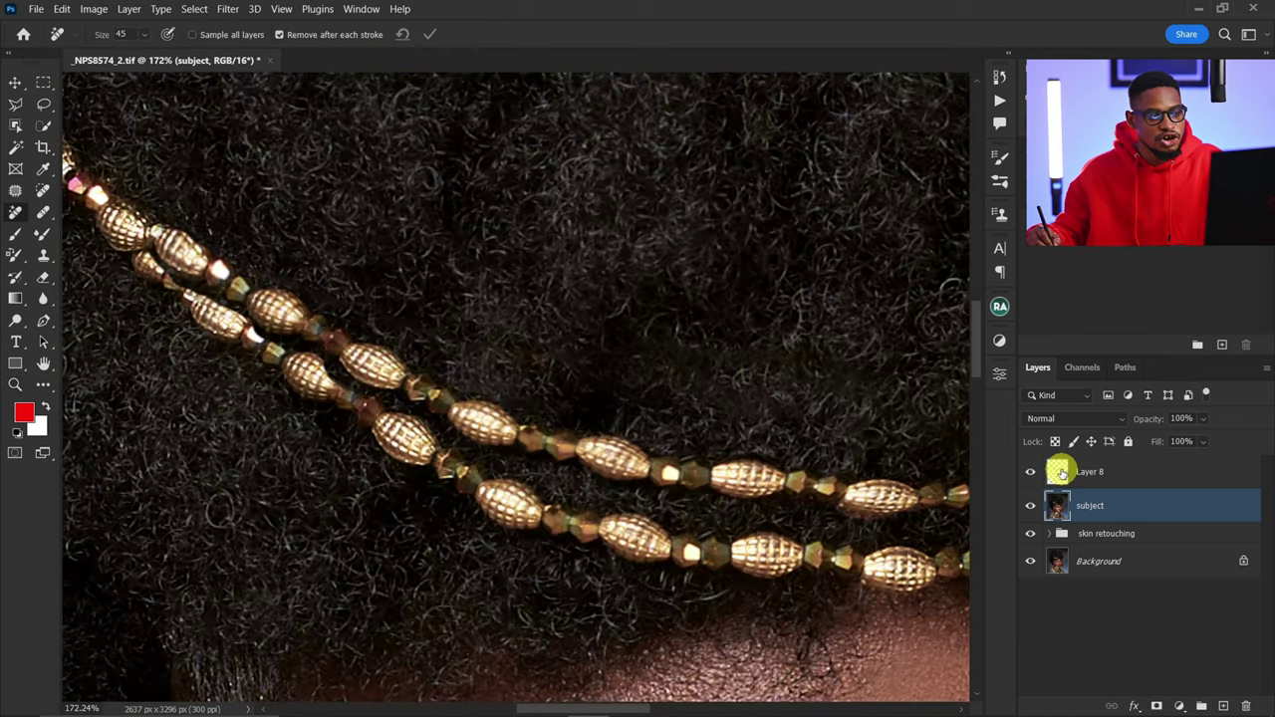
left_click(1061, 475)
double_click(1088, 472)
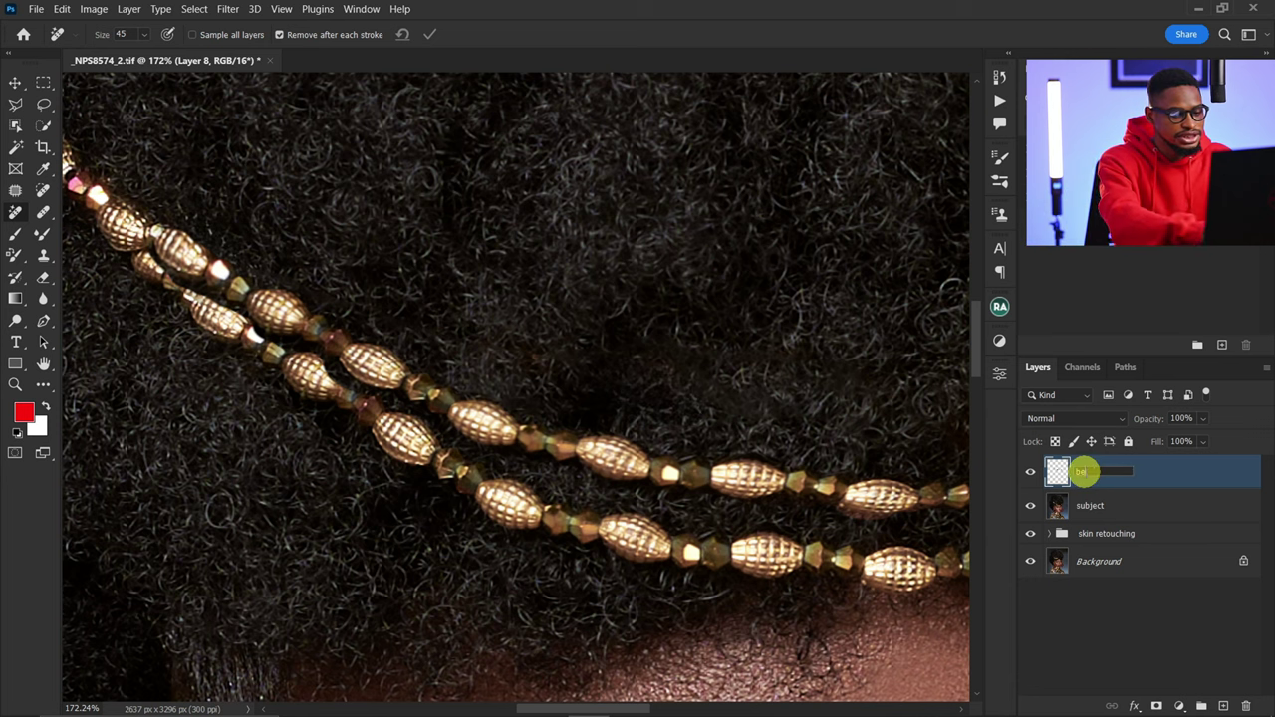
type("bead")
key("Return")
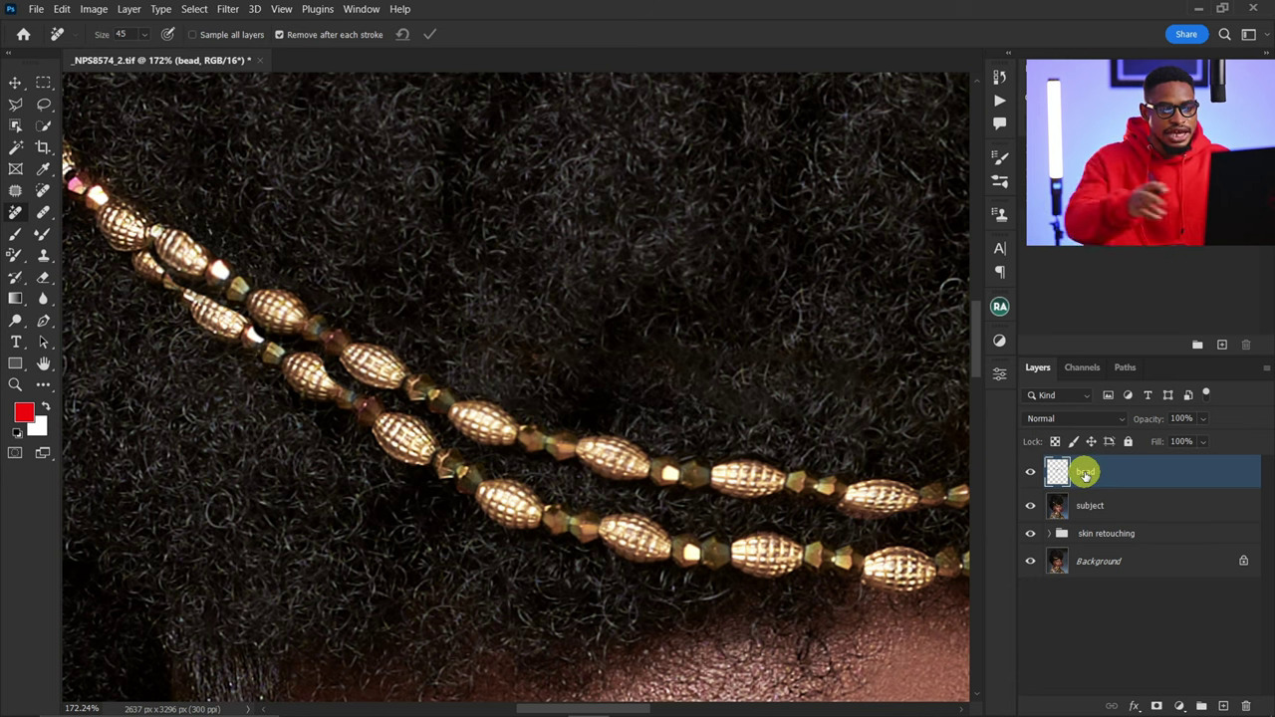
Add a layer mask to the bead layer and paint black with a size 20 brush where the copied strand meets the original.
left_click(1155, 705)
key("b")
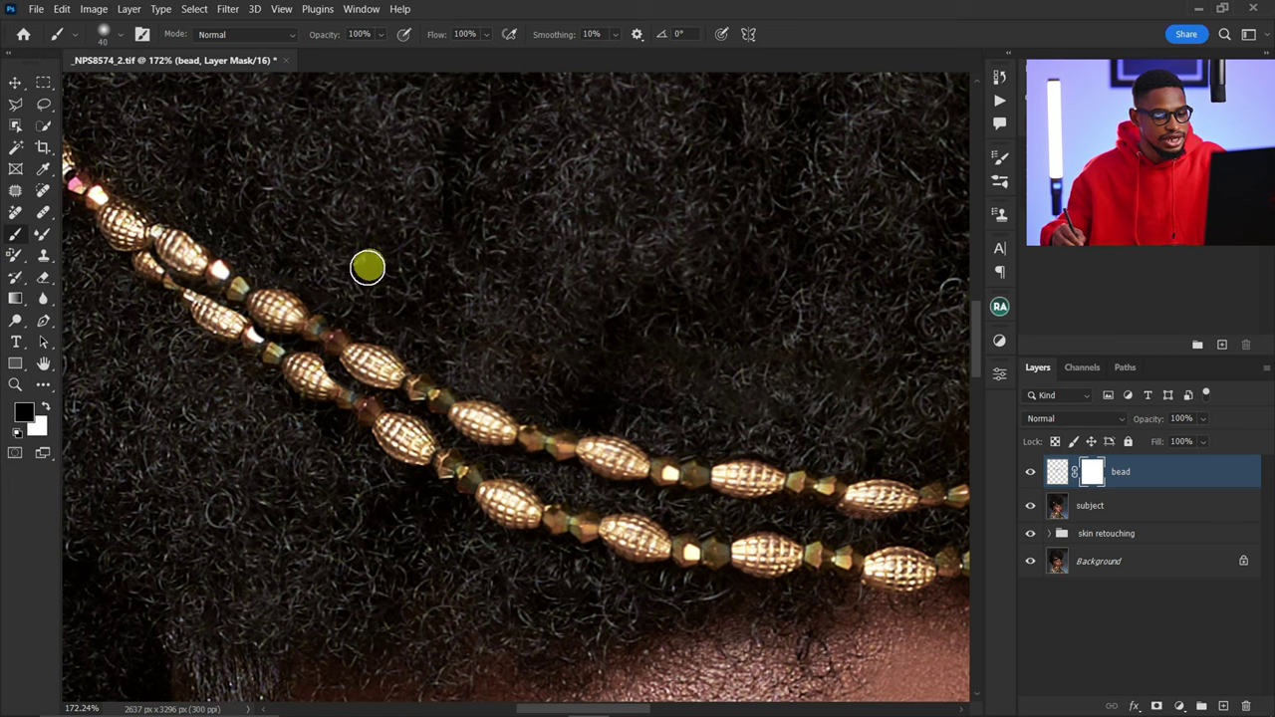
key("bracketleft")
key("bracketleft")
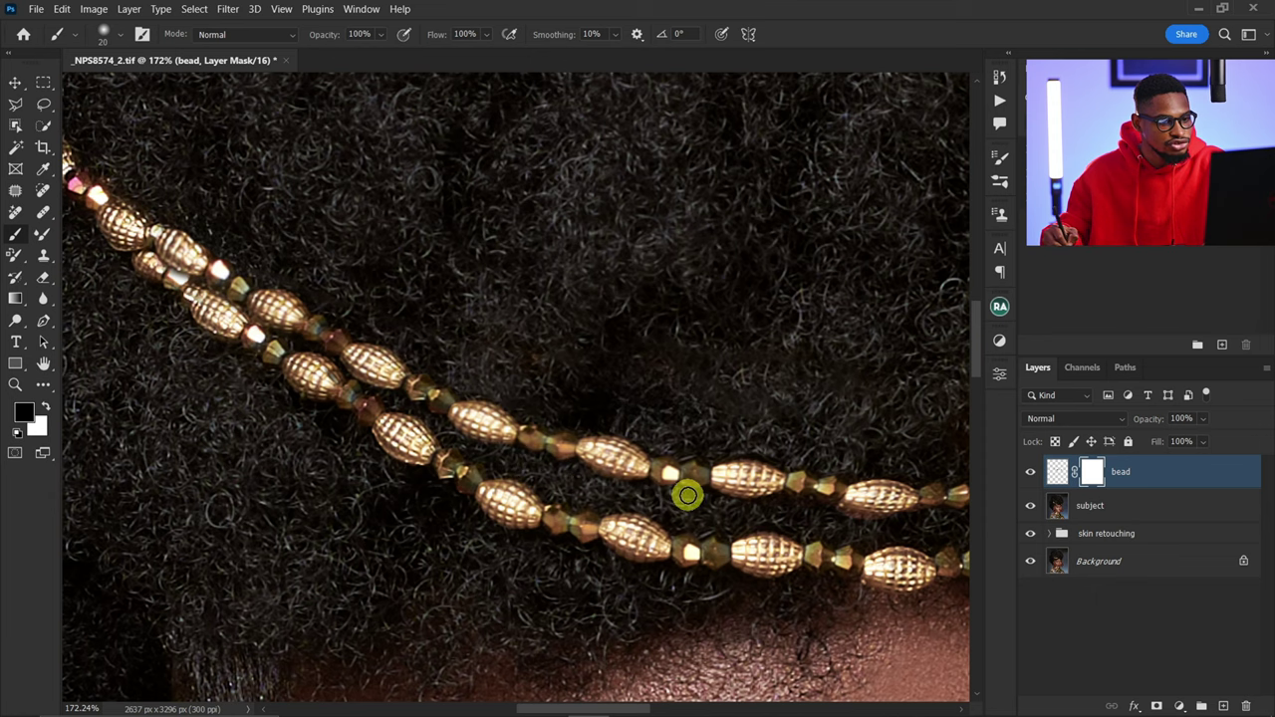
scroll(734, 408, "down", 3)
scroll(501, 364, "right", 5)
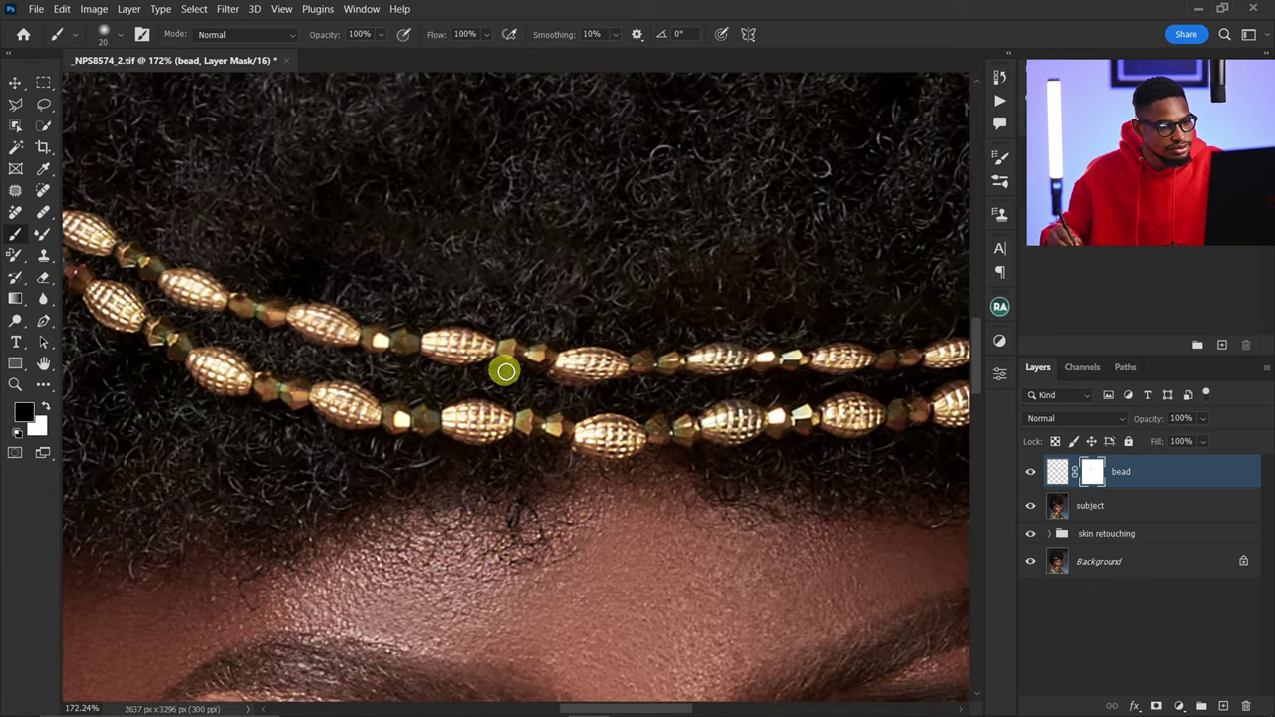
Warp the bead layer's image to lift the upper strand slightly right of its middle for a smoother curve.
key("z")
mouse_move(611, 318)
left_mouse_down()
mouse_move(635, 359)
mouse_move(615, 339)
left_mouse_up()
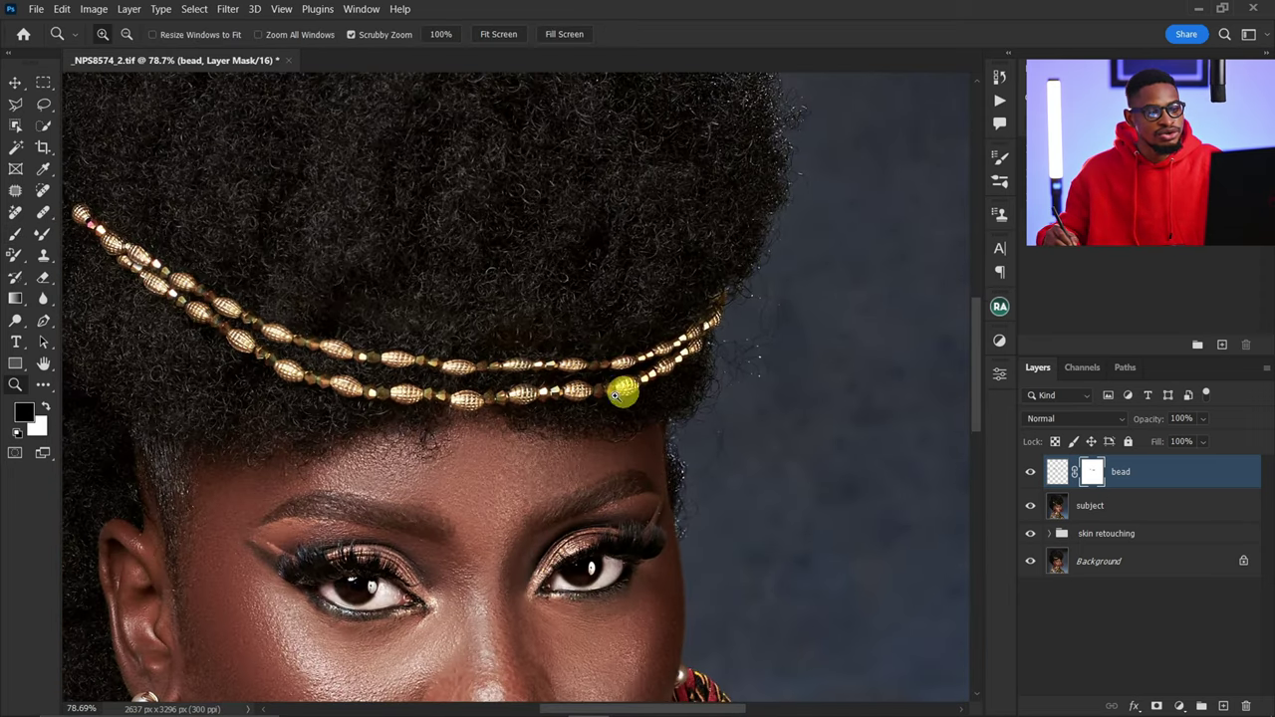
left_click(1057, 472)
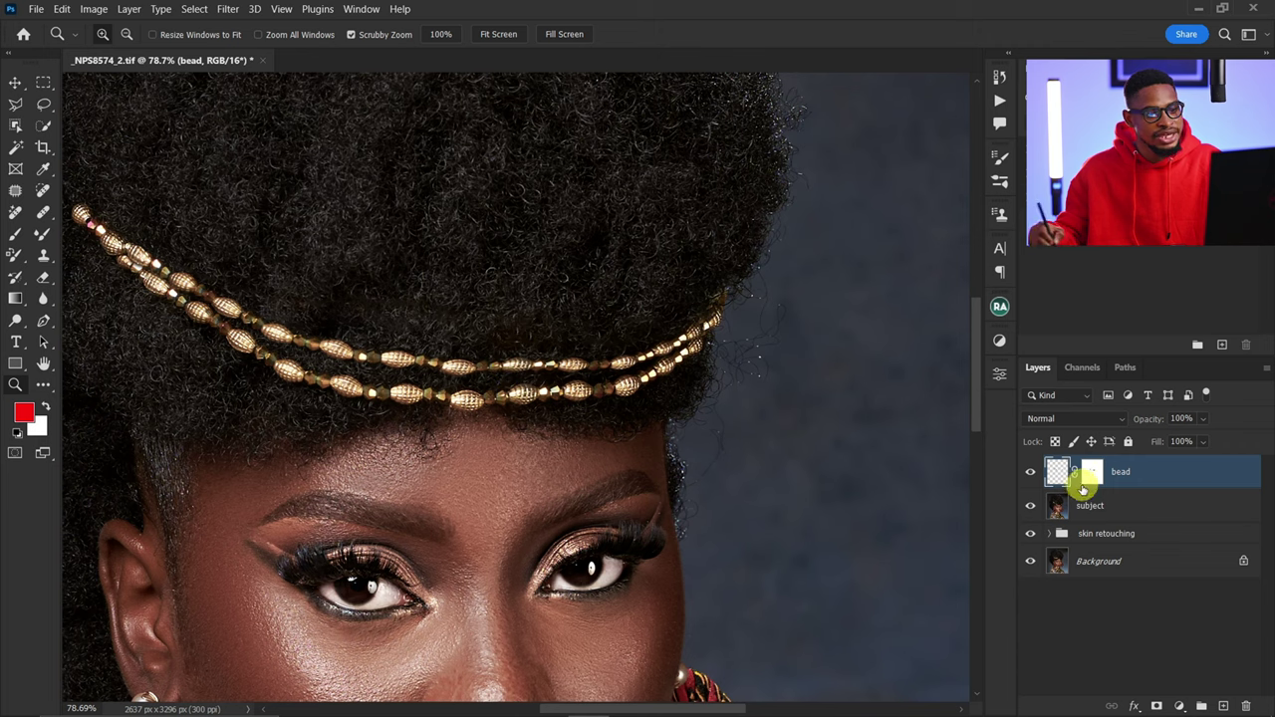
key("ctrl+t")
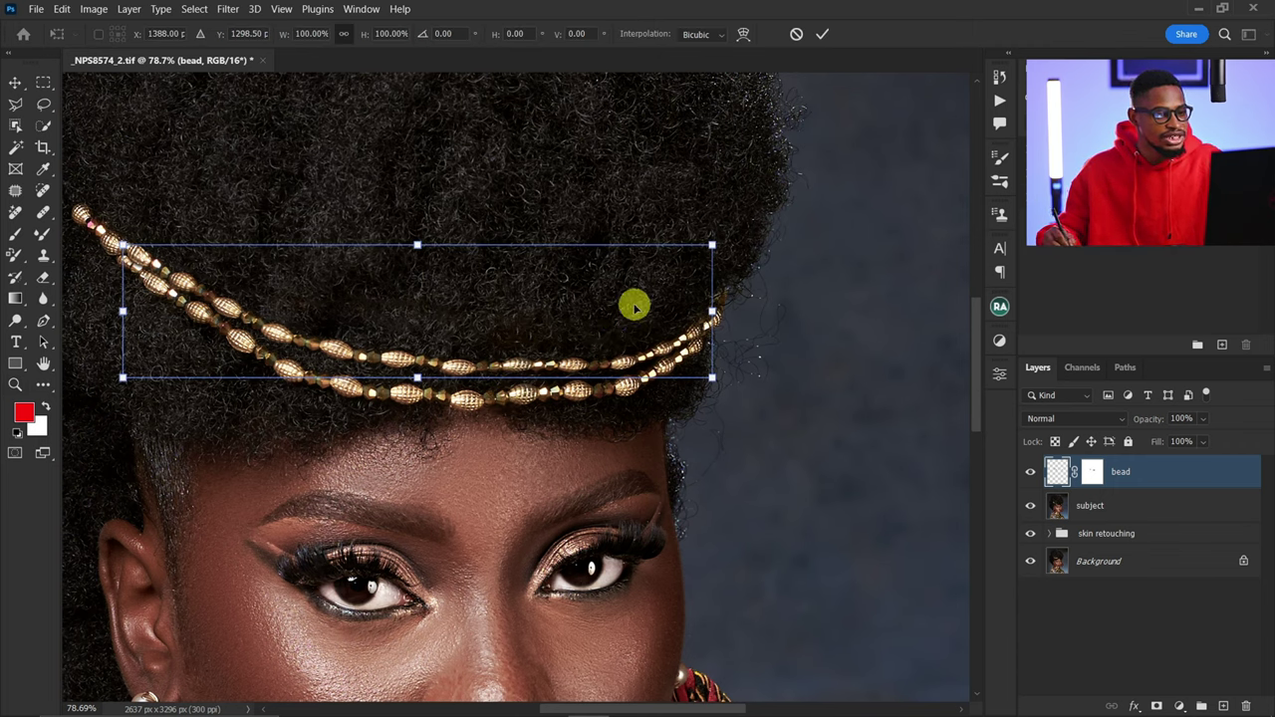
right_click(634, 308)
left_click(687, 413)
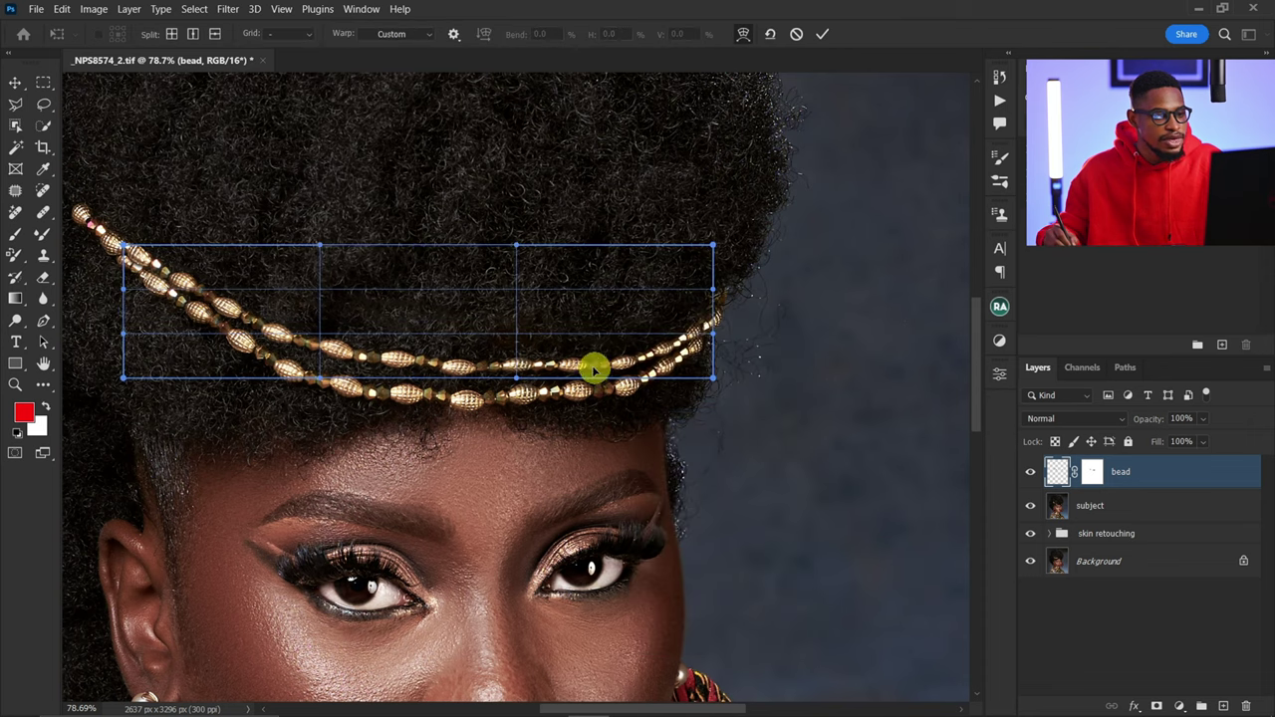
left_click_drag(592, 361, 594, 355)
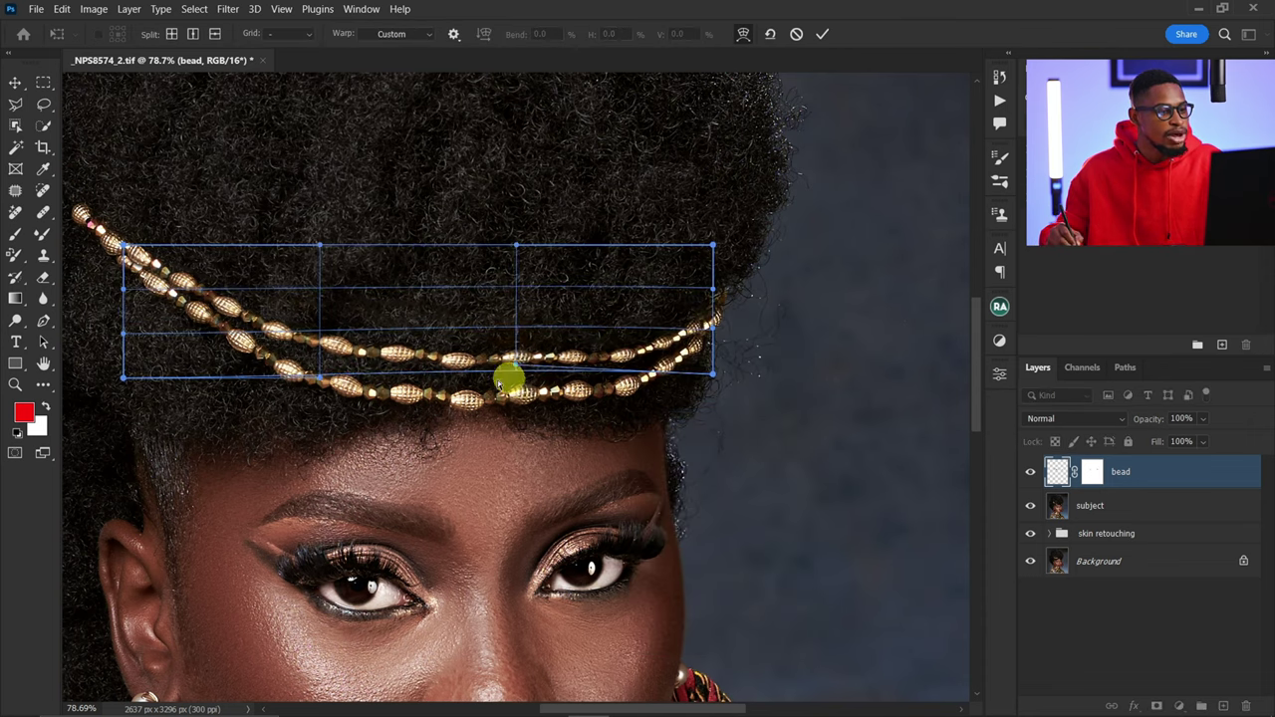
left_click_drag(501, 363, 500, 365)
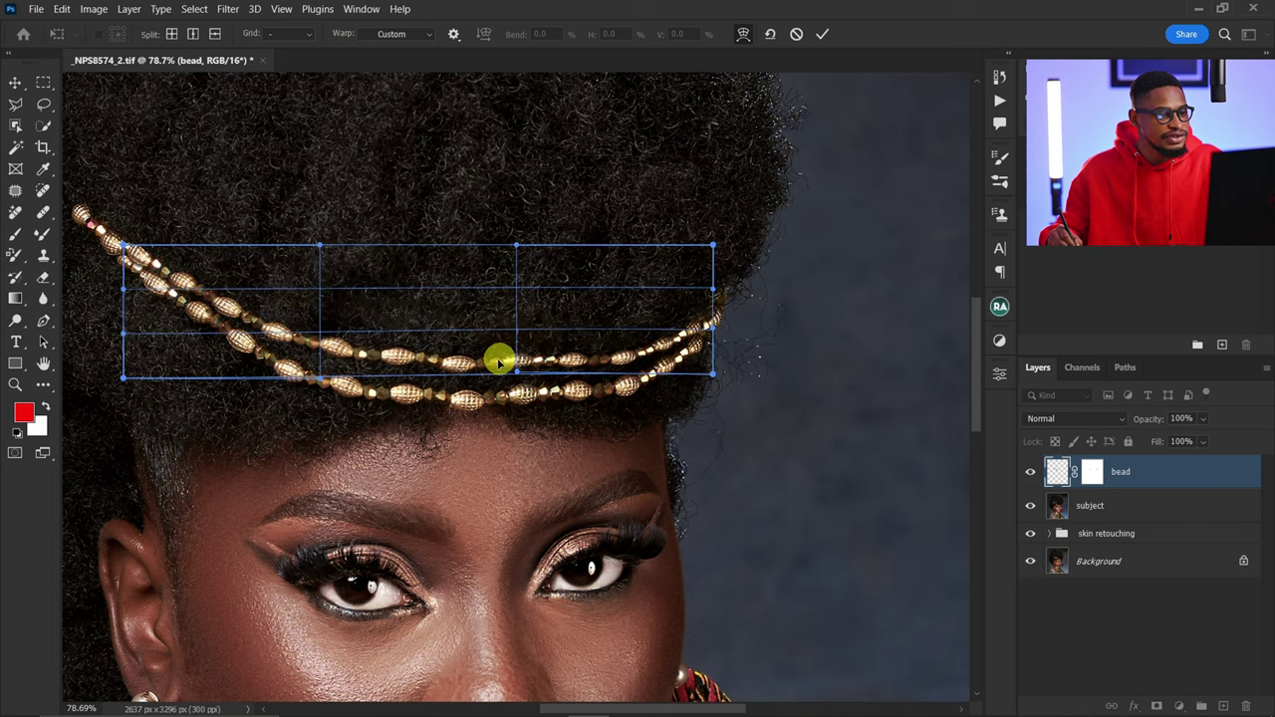
left_click(821, 35)
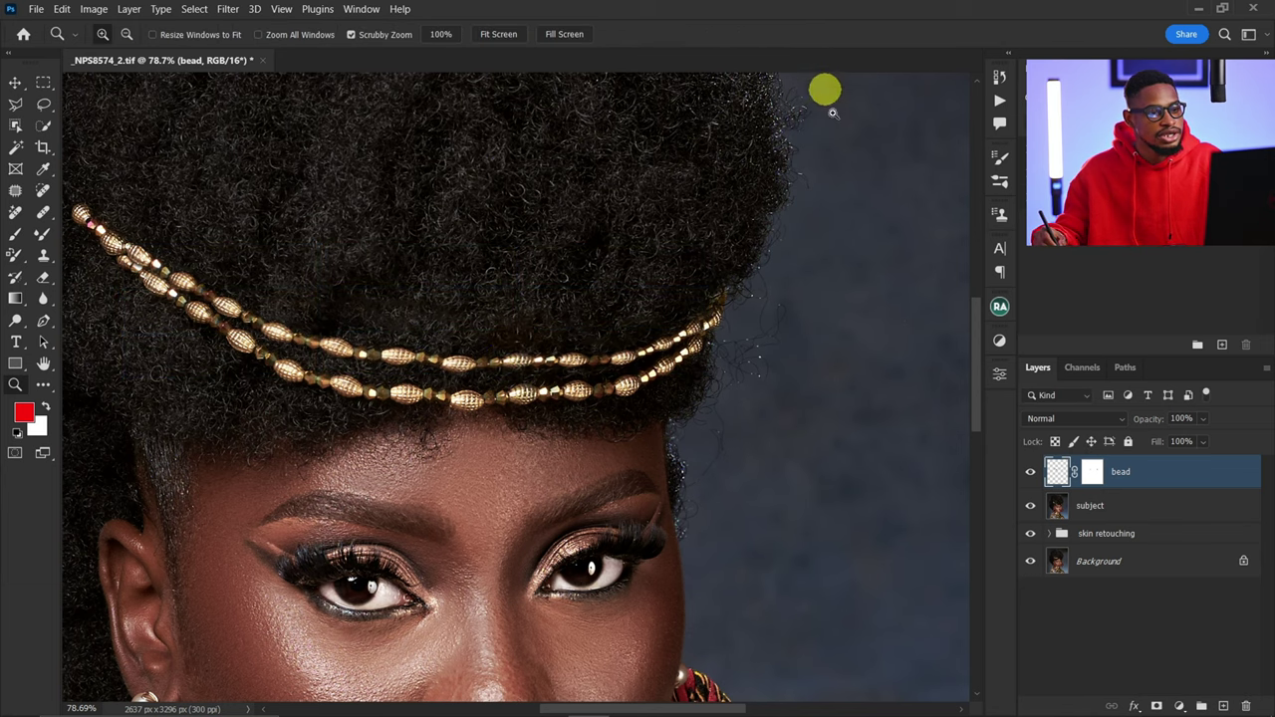
Merge the bead and subject layers into one and rename the merged layer as subjext.
left_click(1143, 513, "ctrl")
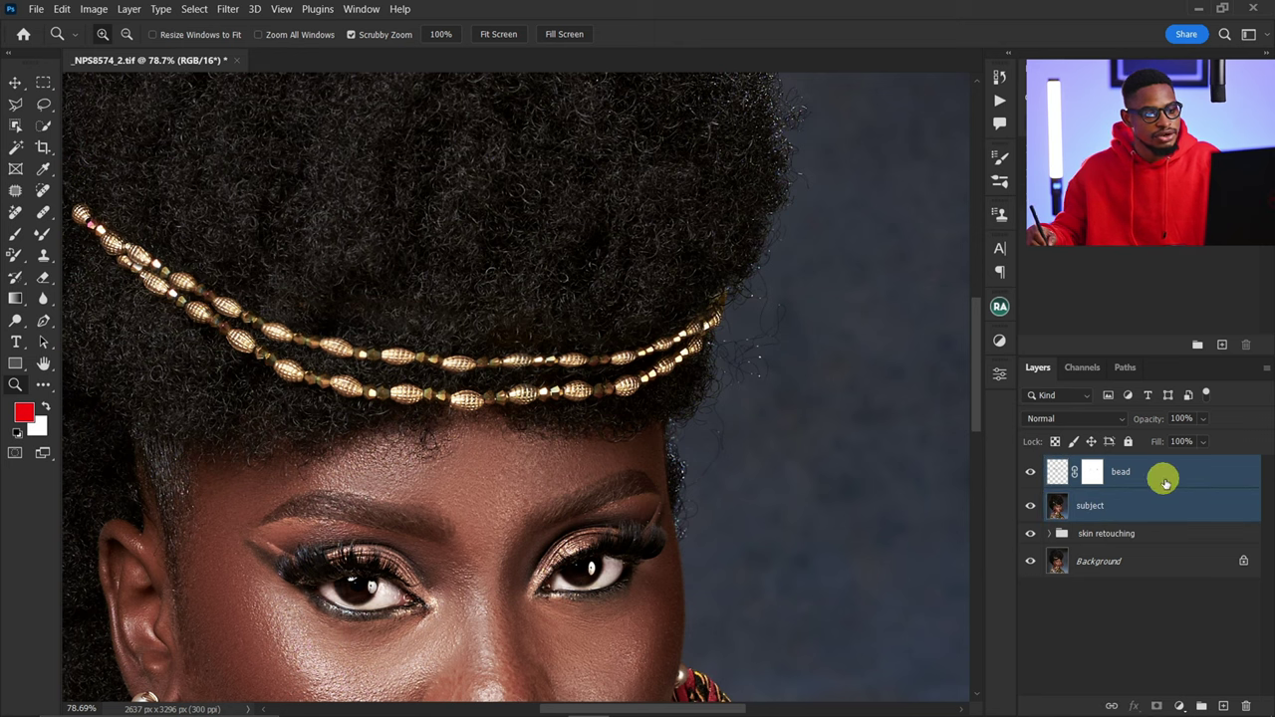
right_click(1177, 481)
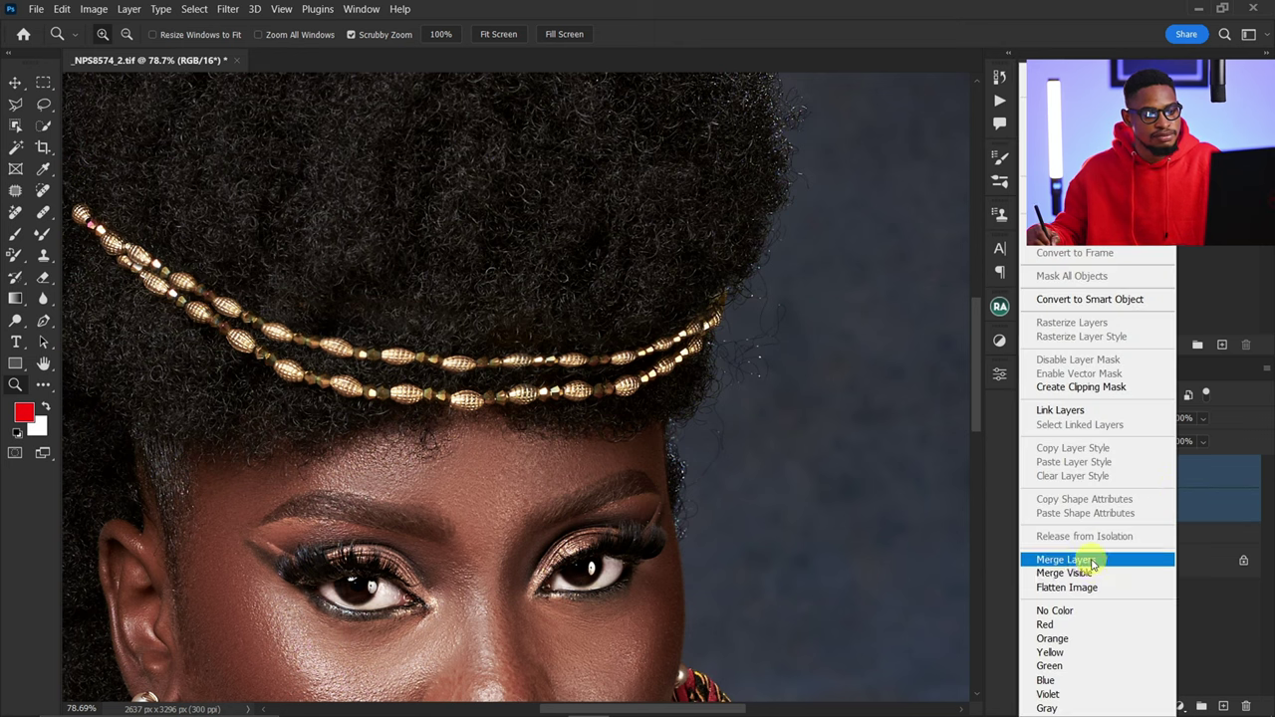
left_click(1086, 560)
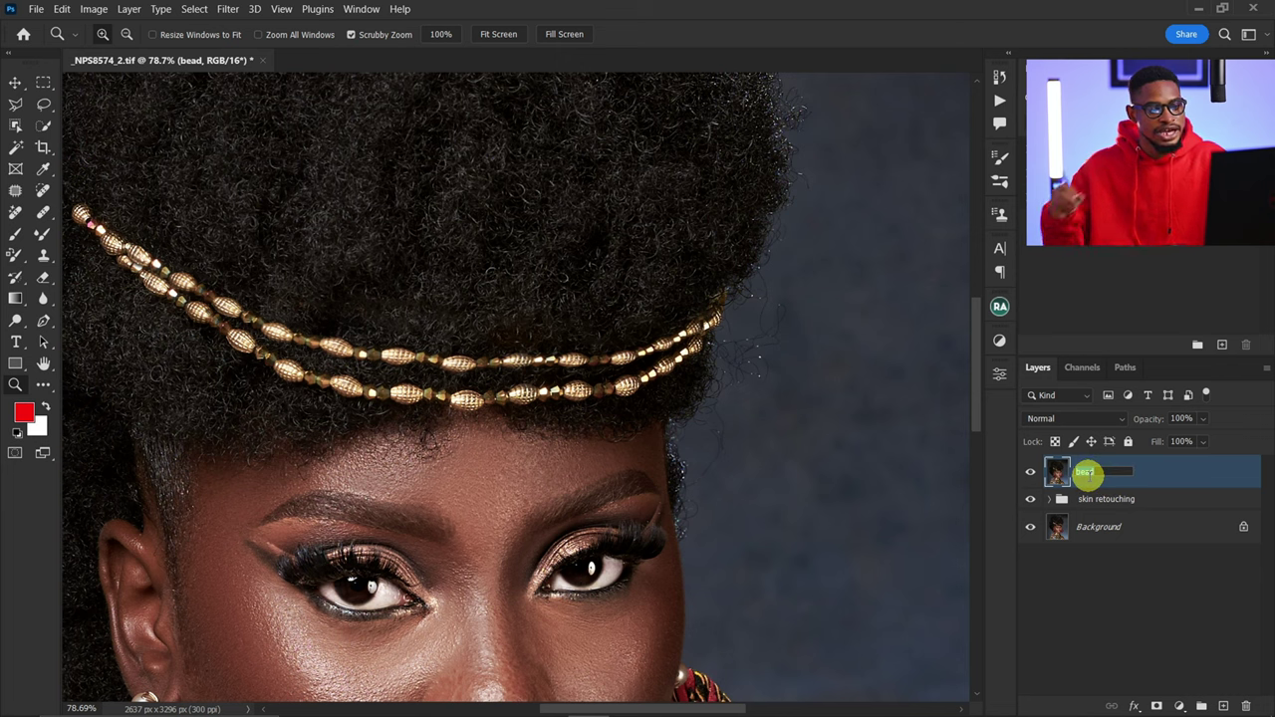
left_click(1088, 476)
type("subje")
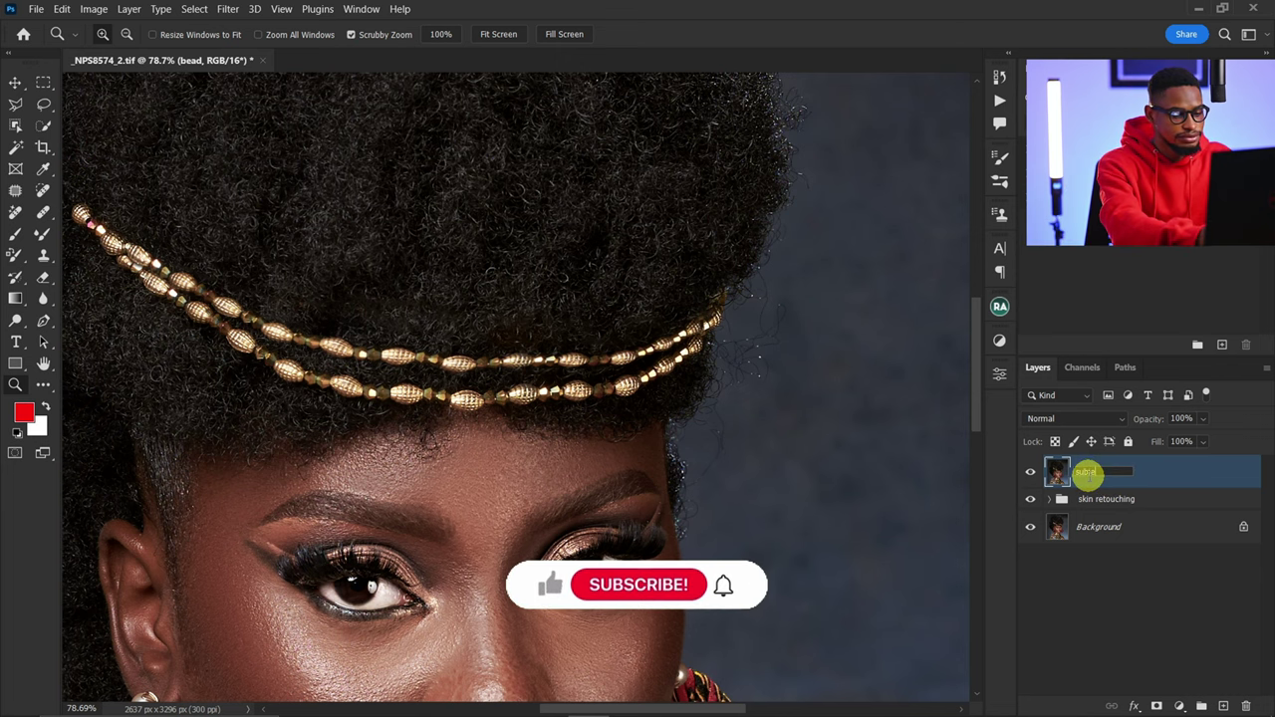
type("xt")
key("Return")
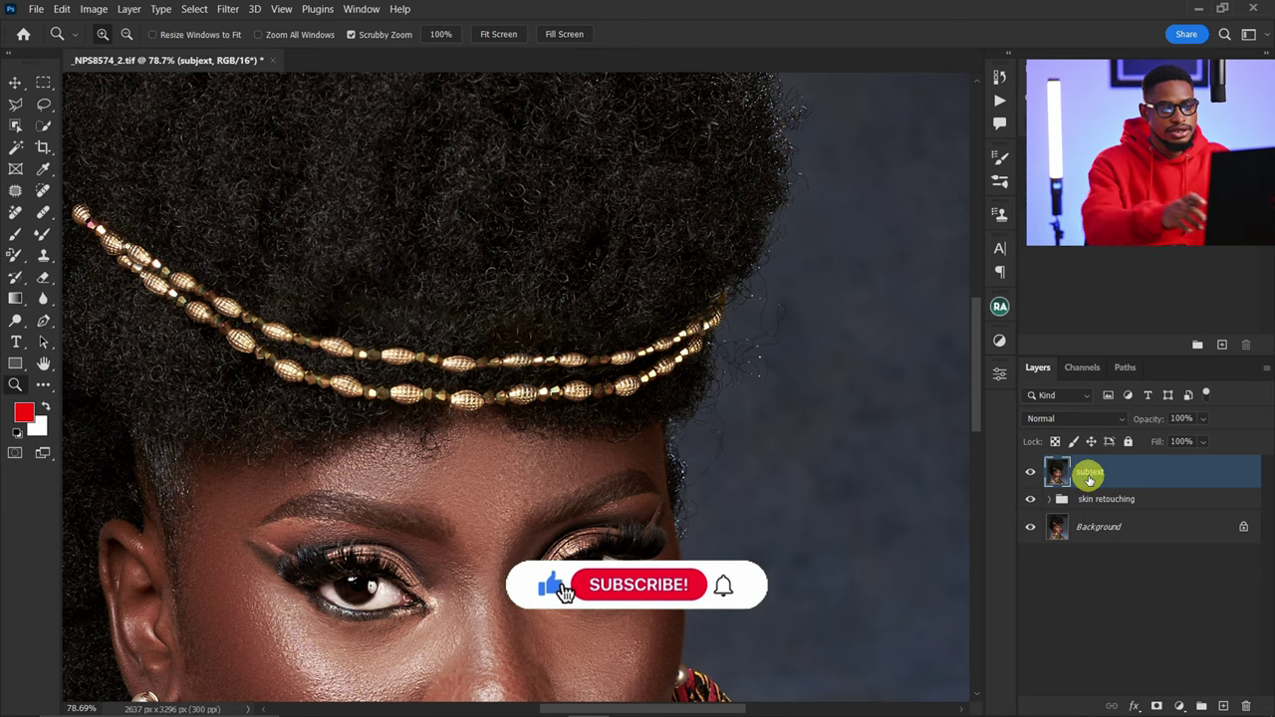
left_click(1032, 475)
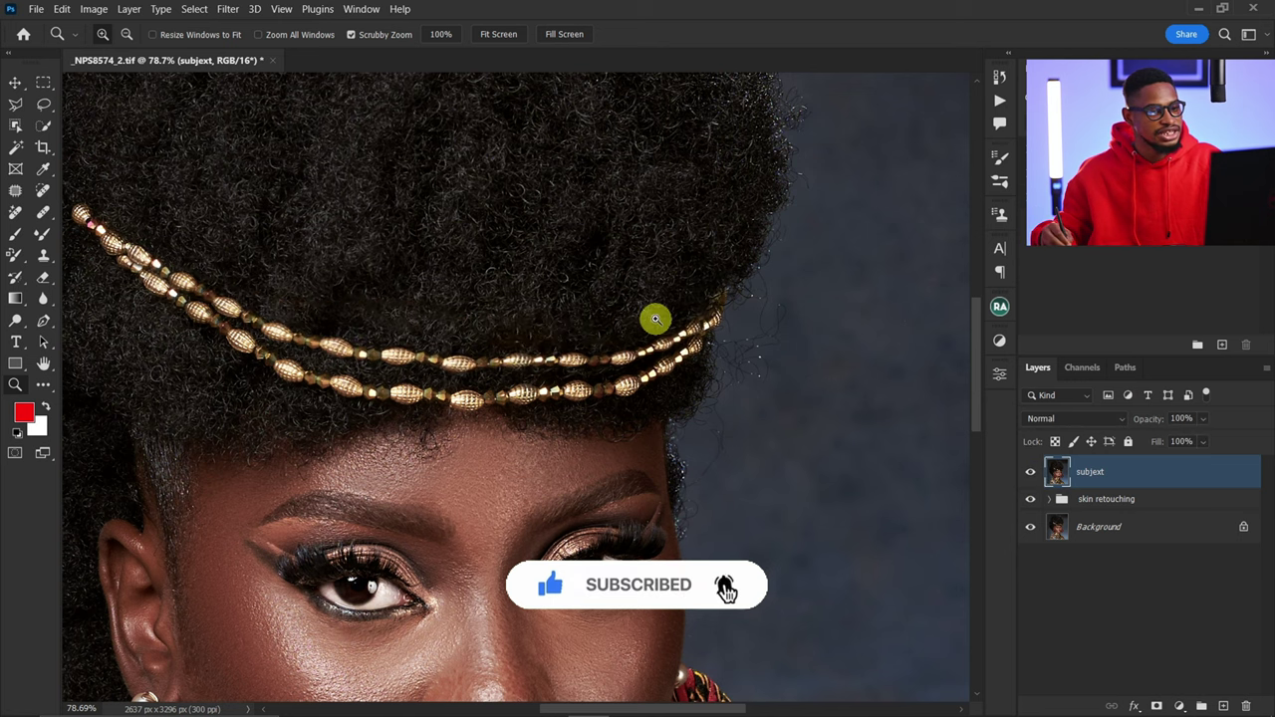
Add a new layer above subjext and set the Clone Stamp to sample All Layers at 100% opacity.
mouse_move(649, 313)
left_mouse_down()
mouse_move(573, 329)
mouse_move(684, 329)
mouse_move(645, 331)
left_mouse_up()
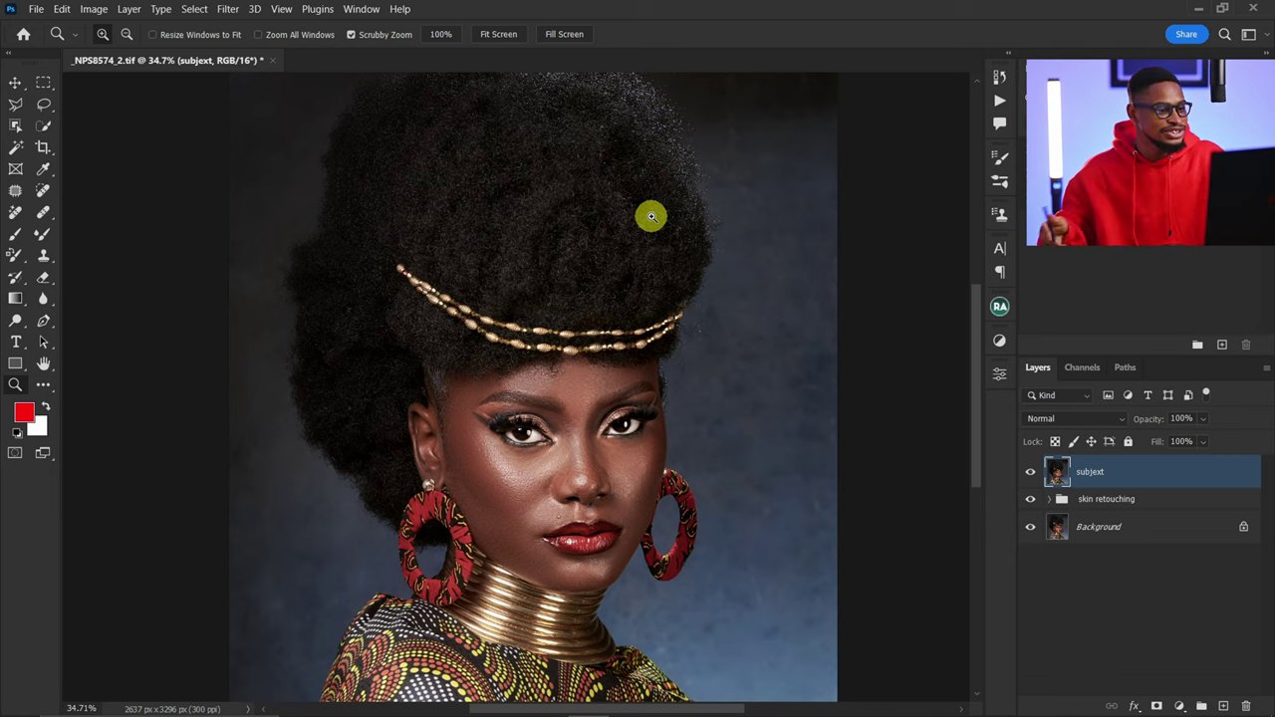
left_click_drag(612, 280, 570, 310)
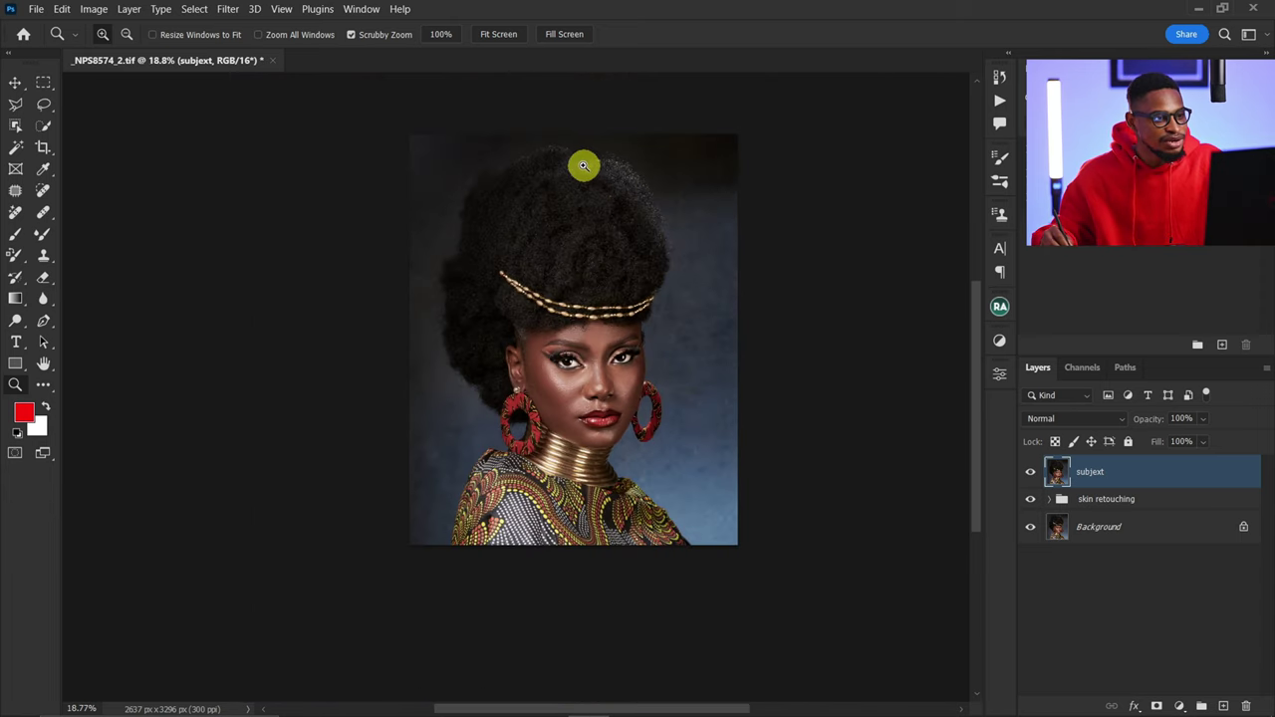
left_click_drag(586, 162, 598, 131)
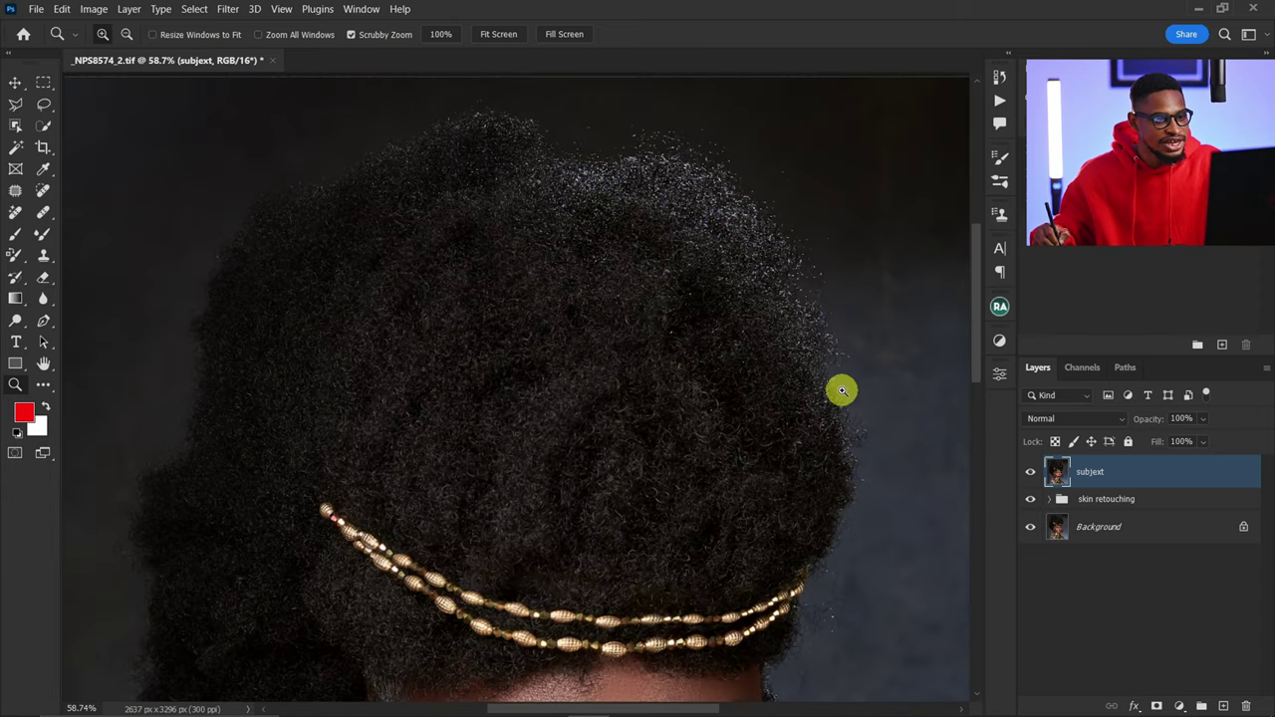
left_click_drag(659, 318, 616, 333)
left_click(1222, 705)
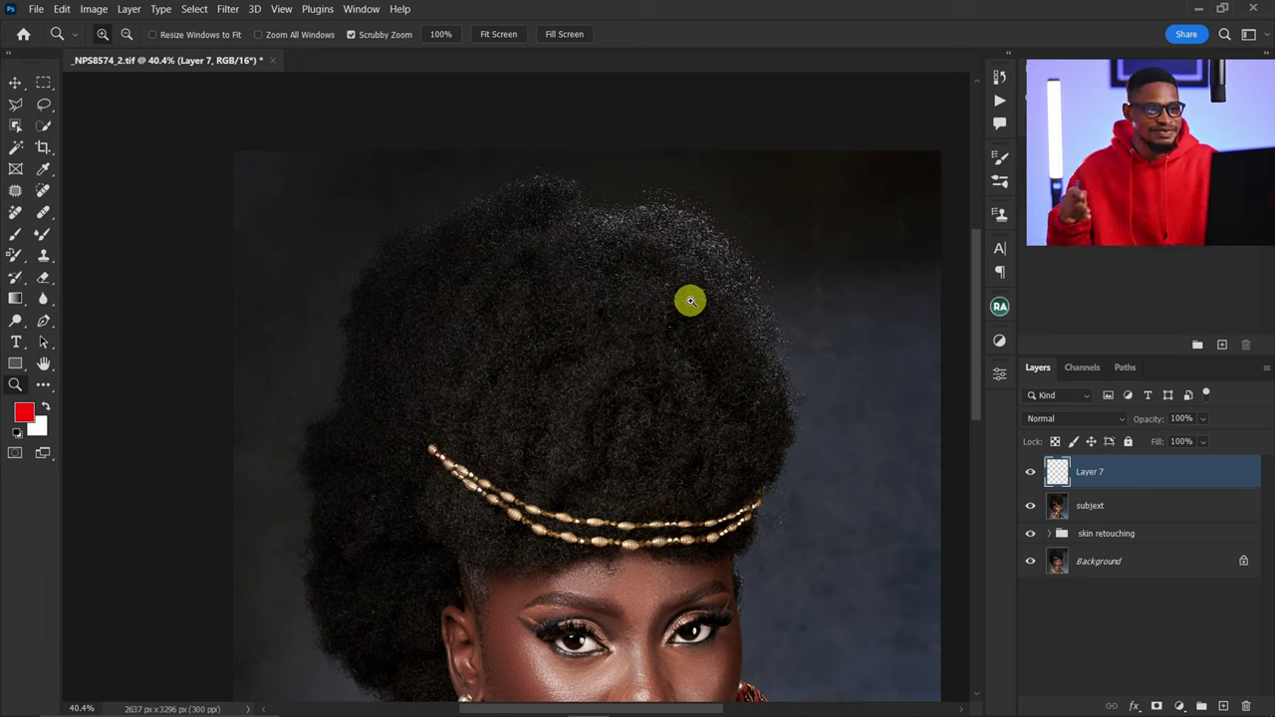
left_click(43, 256)
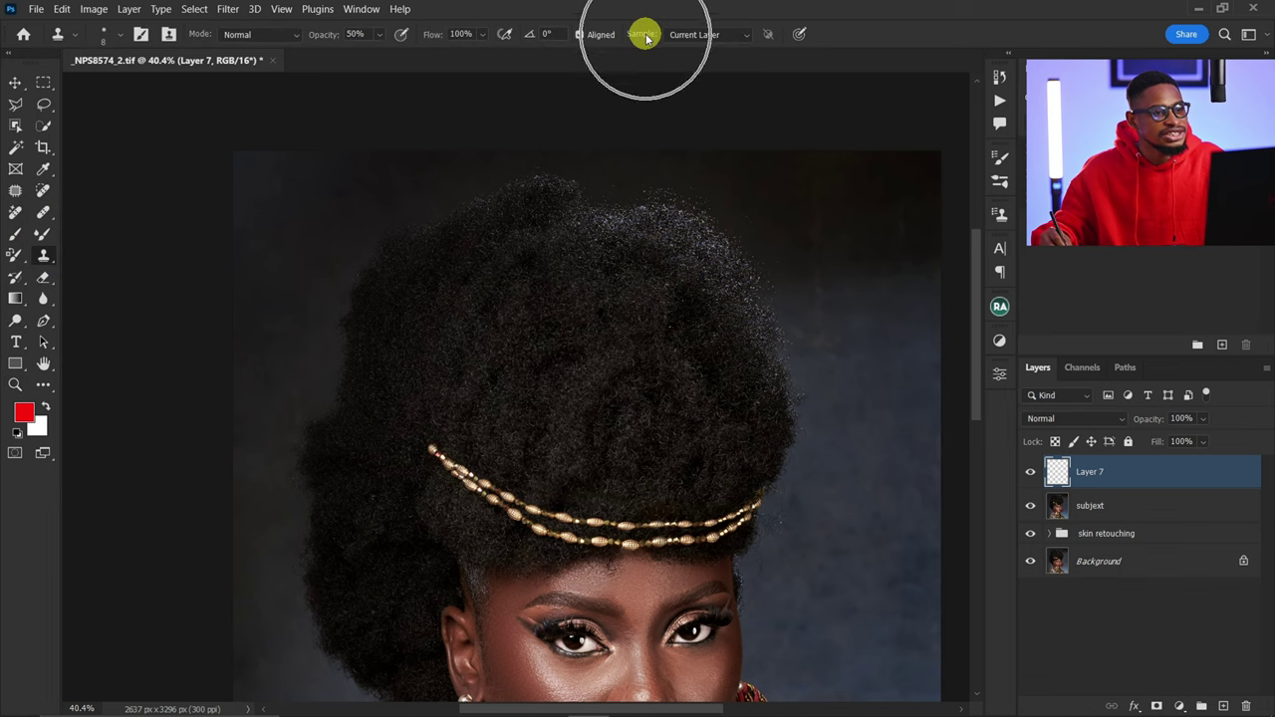
left_click(697, 40)
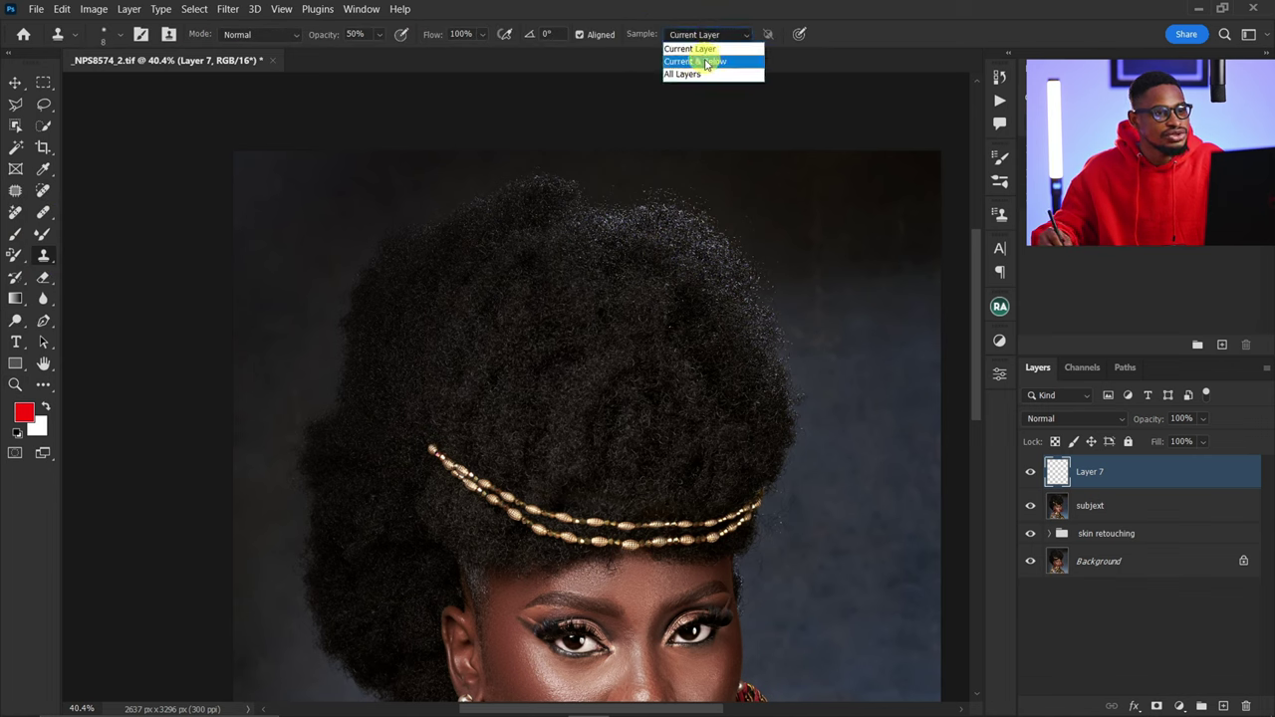
left_click(692, 75)
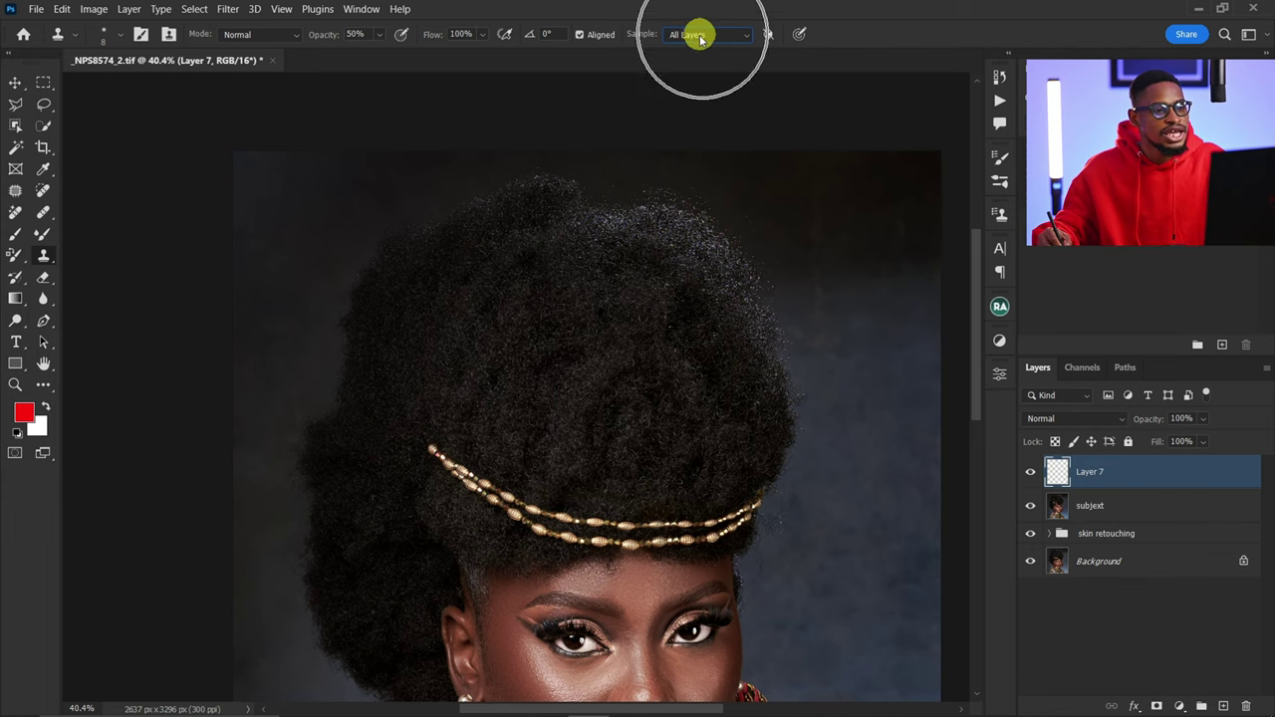
left_click(378, 34)
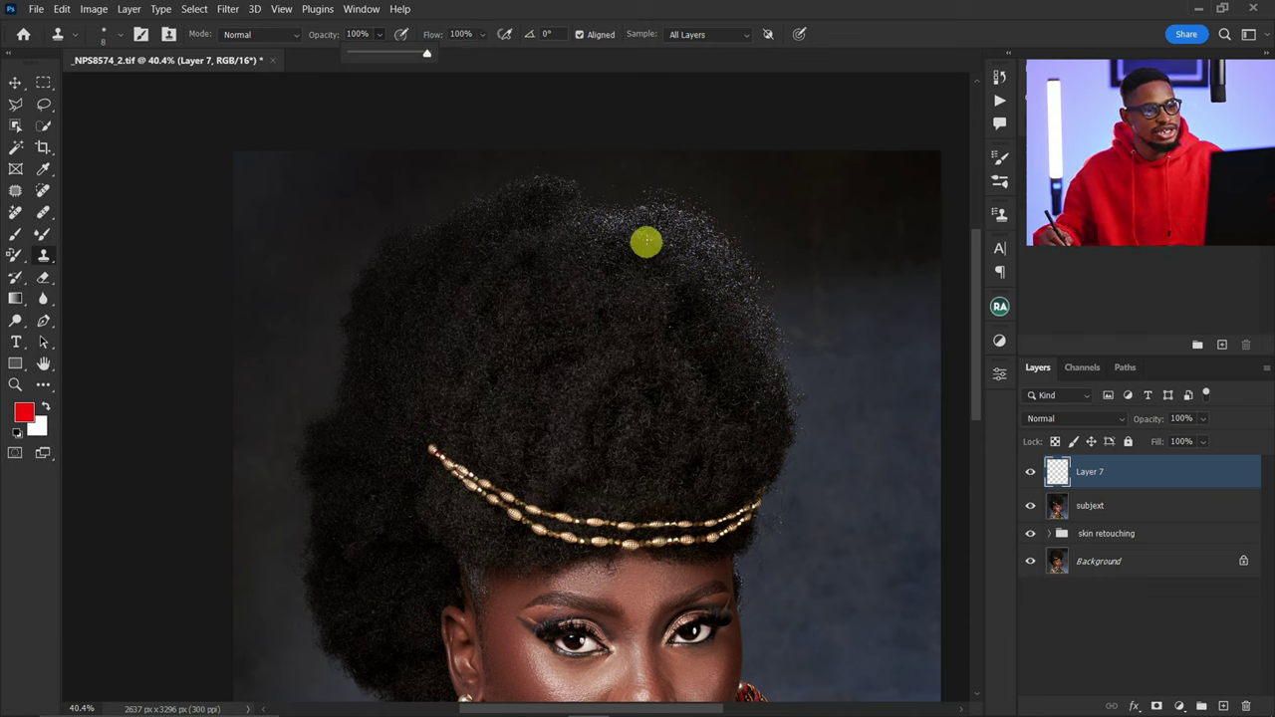
Clone hair texture into the dip at the top of the hair on Layer 7 with a size 125 brush.
key("bracketright")
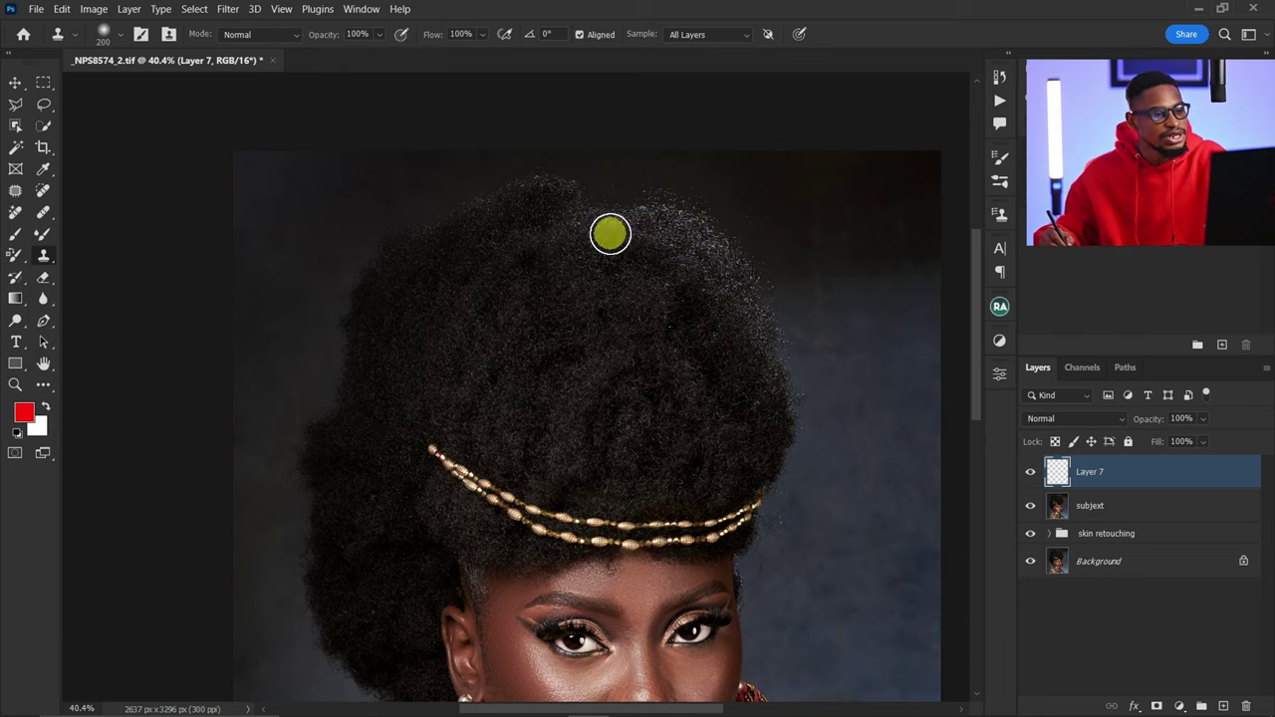
left_click_drag(627, 225, 692, 218)
key("bracketleft")
key("bracketleft")
key("bracketleft")
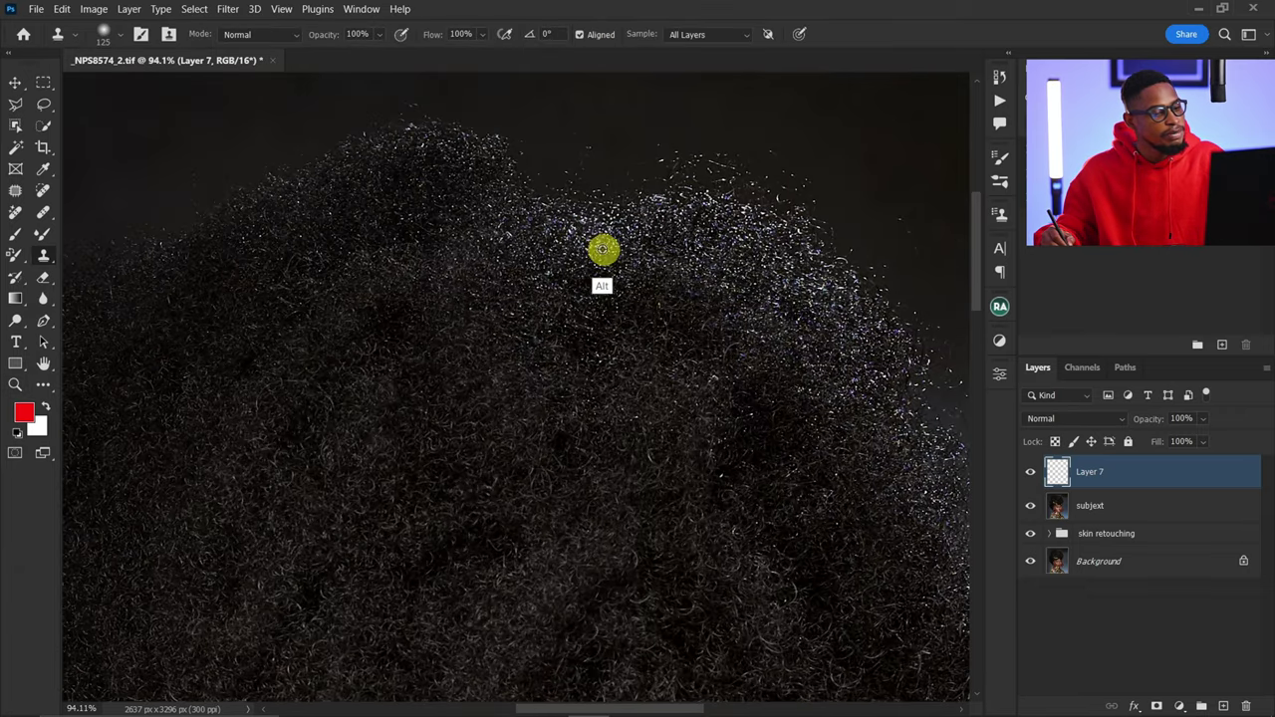
left_click(594, 237, "alt")
mouse_move(592, 210)
left_mouse_down()
mouse_move(538, 184)
mouse_move(606, 200)
mouse_move(668, 188)
mouse_move(631, 180)
left_mouse_up()
left_click(594, 233, "alt")
left_click(631, 207, "alt")
left_click(595, 181, "alt")
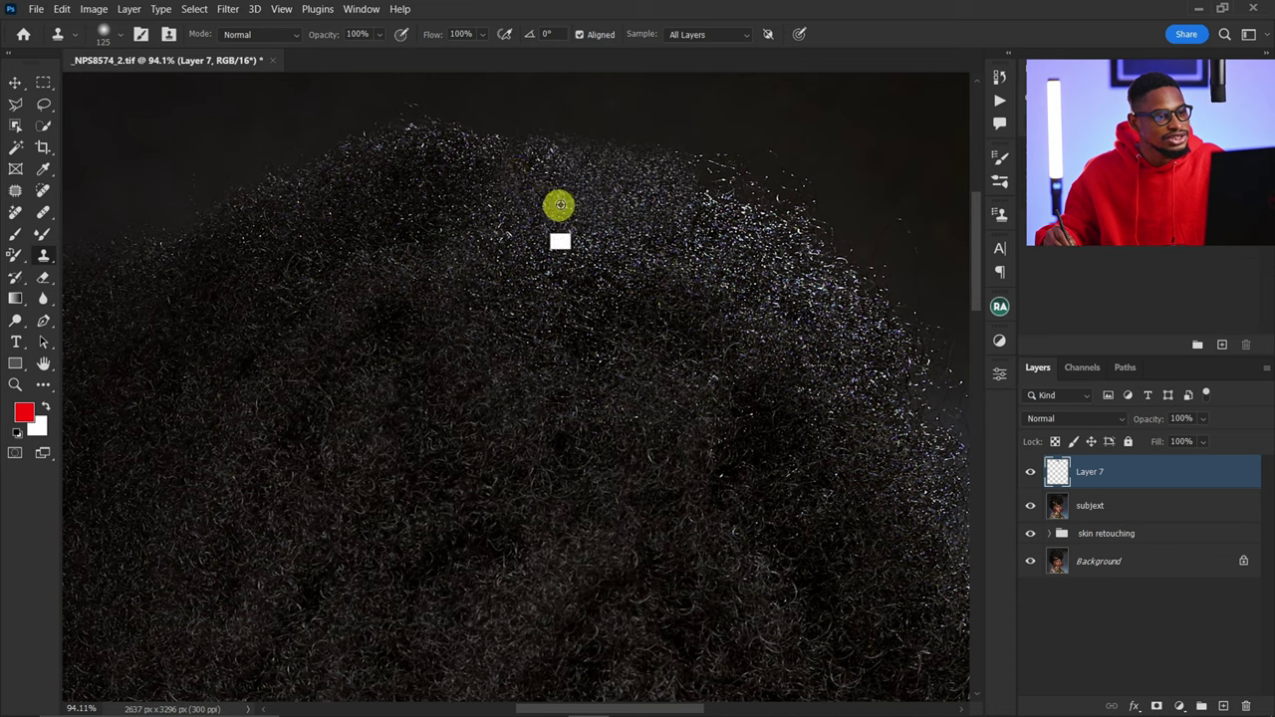
left_click_drag(605, 290, 424, 187)
left_click_drag(536, 207, 598, 329)
left_click(607, 279, "alt")
left_click(619, 257, "alt")
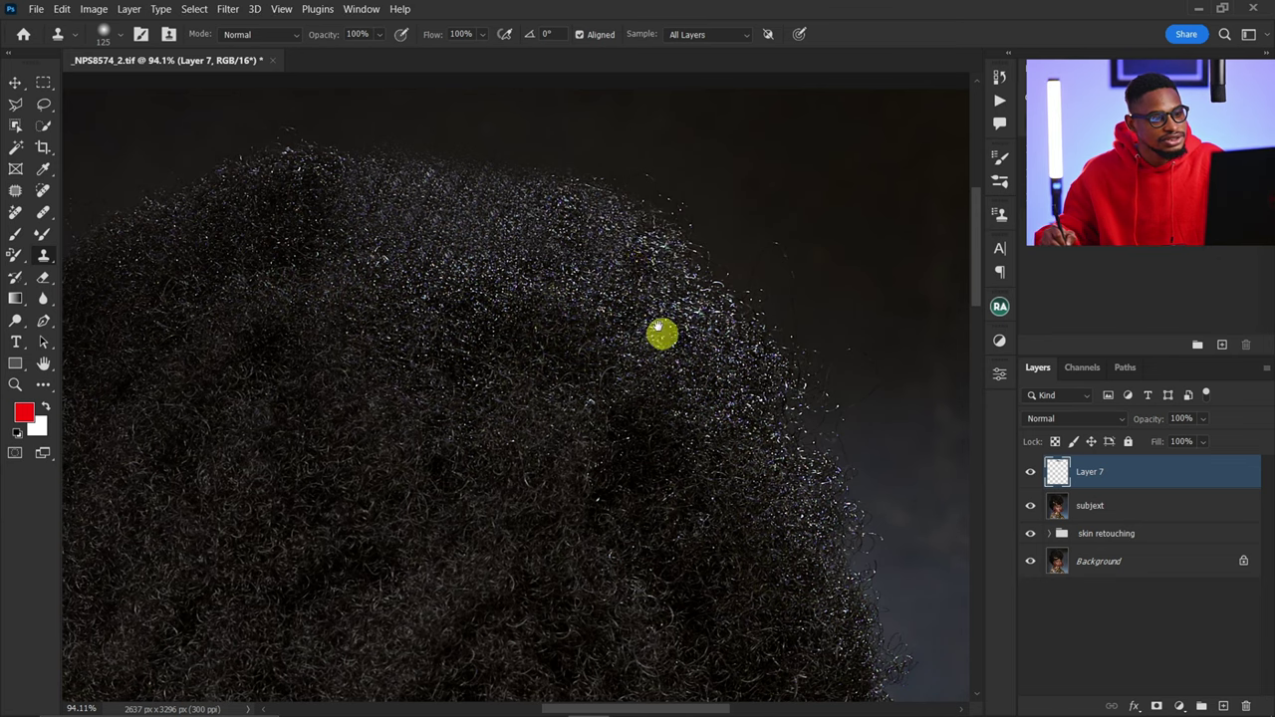
Clone hair texture along the right edge of the hair, from the crown down towards the beads, to even its outline.
scroll(623, 210, "down", 3)
scroll(624, 211, "right", 1)
left_click(686, 266, "alt")
mouse_move(701, 258)
left_mouse_down()
mouse_move(738, 319)
mouse_move(714, 303)
mouse_move(726, 275)
left_mouse_up()
left_click(718, 306, "alt")
left_click(743, 315)
left_click(714, 303, "alt")
scroll(717, 259, "down", 3)
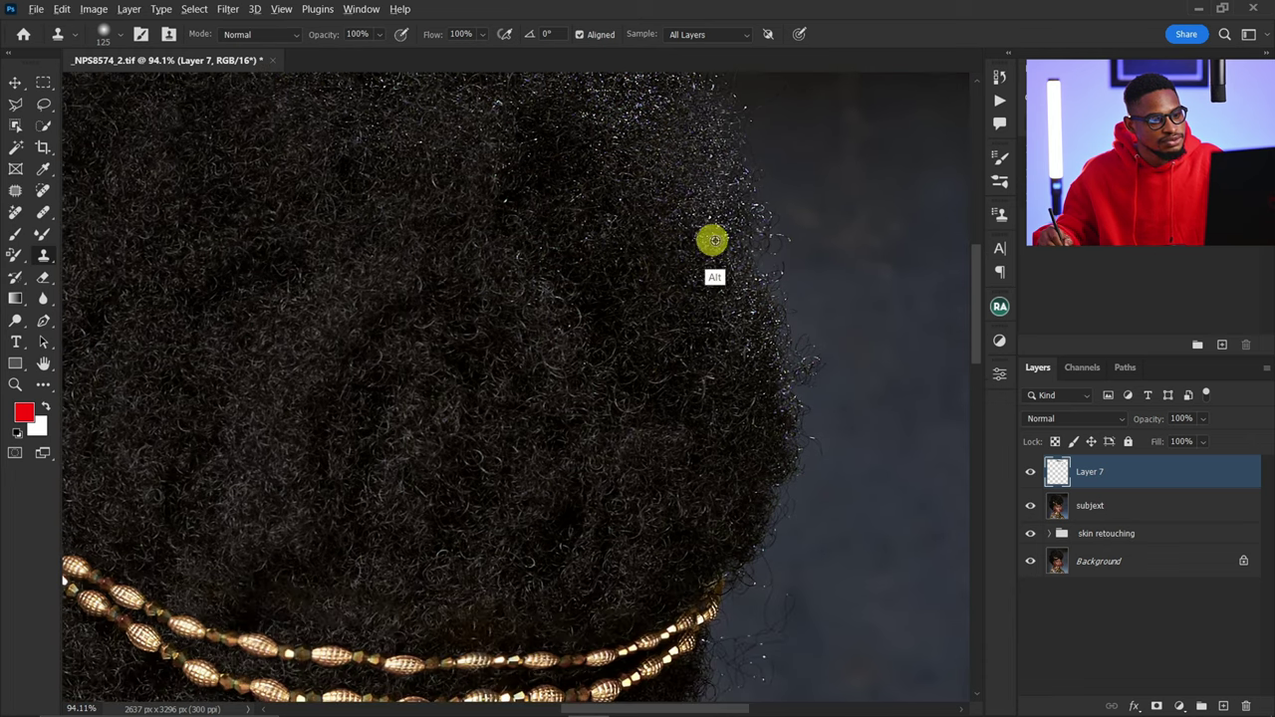
left_click(740, 270)
scroll(732, 259, "down", 3)
scroll(732, 259, "left", 1)
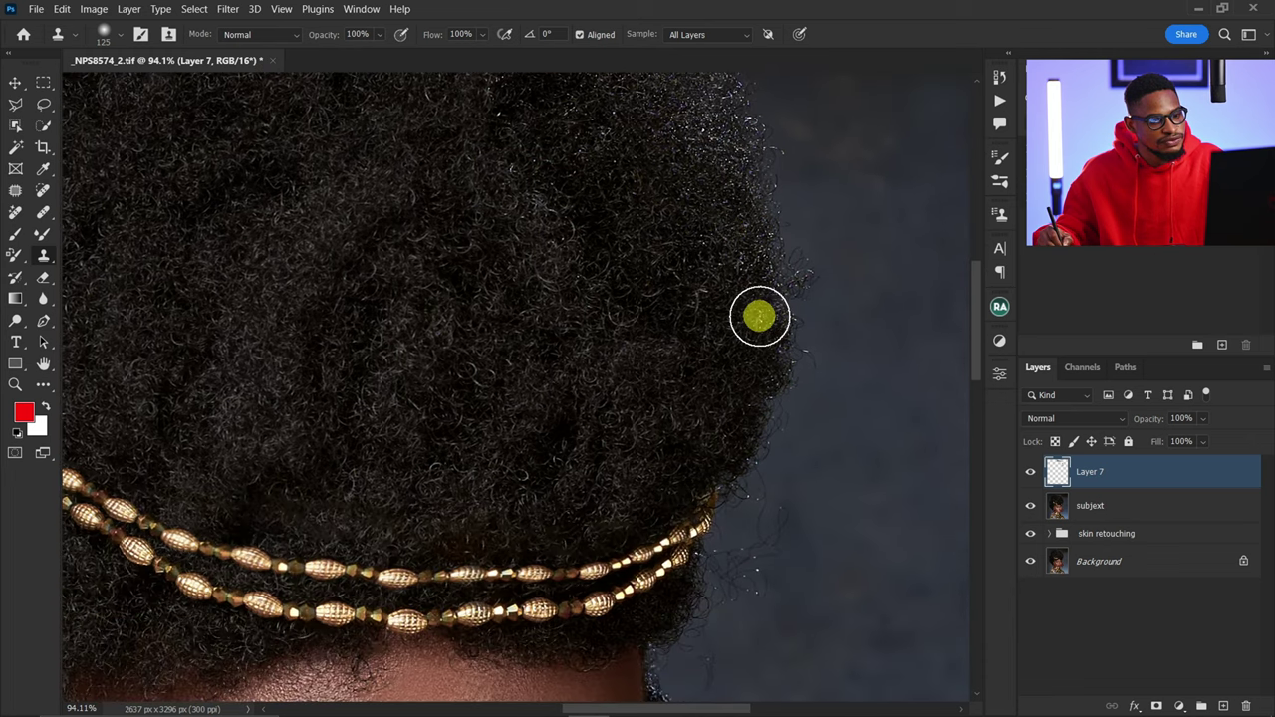
scroll(751, 302, "down", 3)
left_click_drag(752, 302, 763, 284)
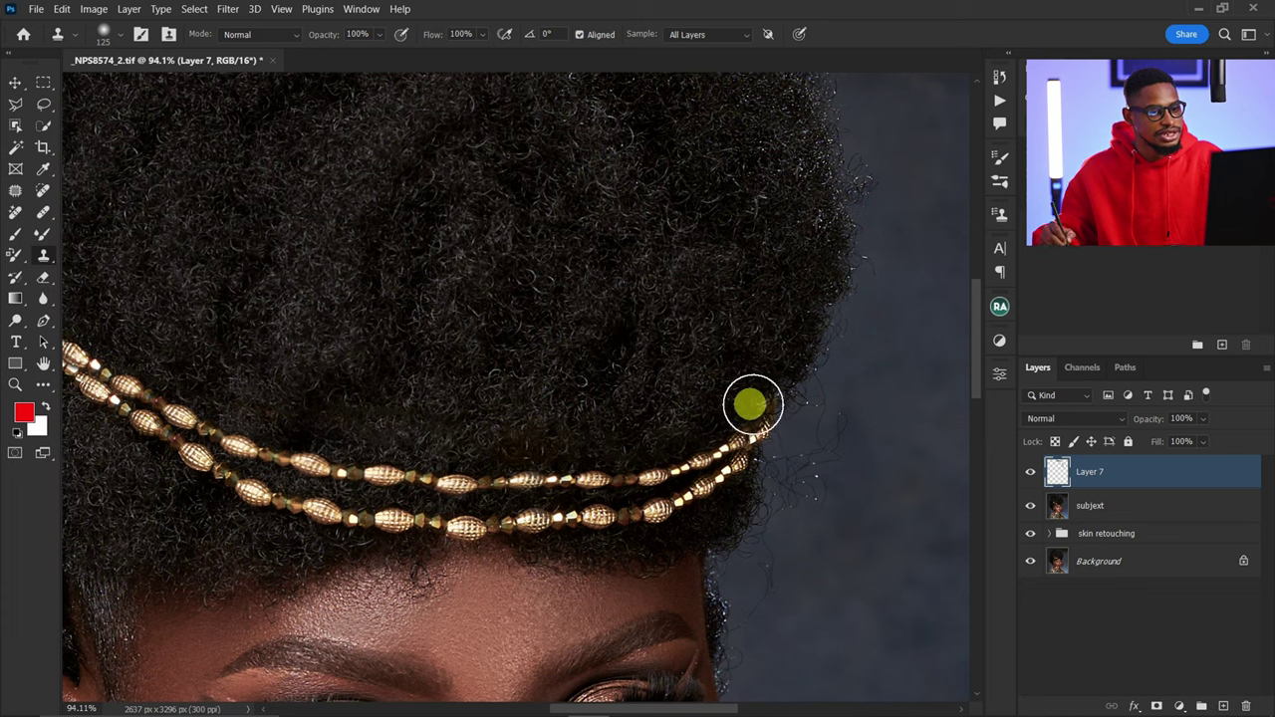
Reduce the Clone Stamp to size 60 and sample hair near the right end of the upper bead strand for retouching.
key("bracketleft")
key("bracketleft")
key("bracketleft")
key("bracketleft")
key("bracketleft")
left_click(714, 429, "alt")
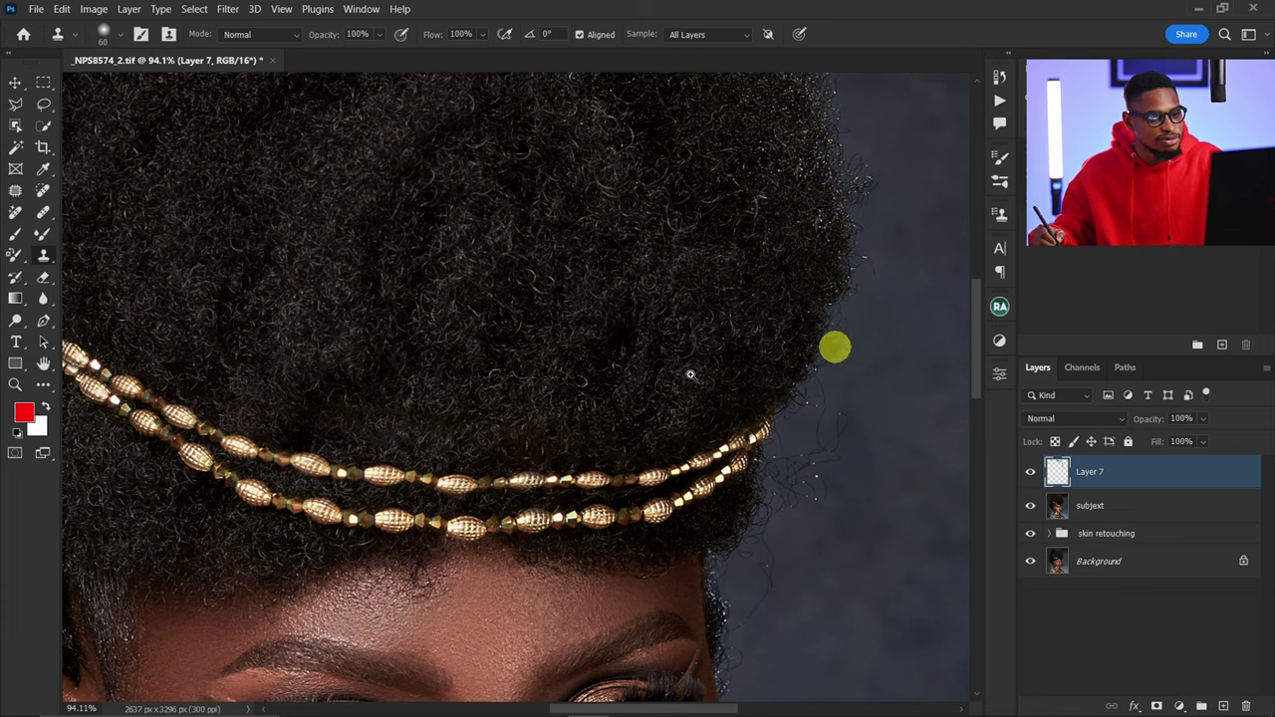
Compare the hair outline with Layer 7 hidden and shown.
scroll(690, 374, "down", 6)
mouse_move(393, 313)
left_mouse_down()
mouse_move(594, 370)
mouse_move(590, 401)
left_mouse_up()
scroll(458, 468, "down", 2)
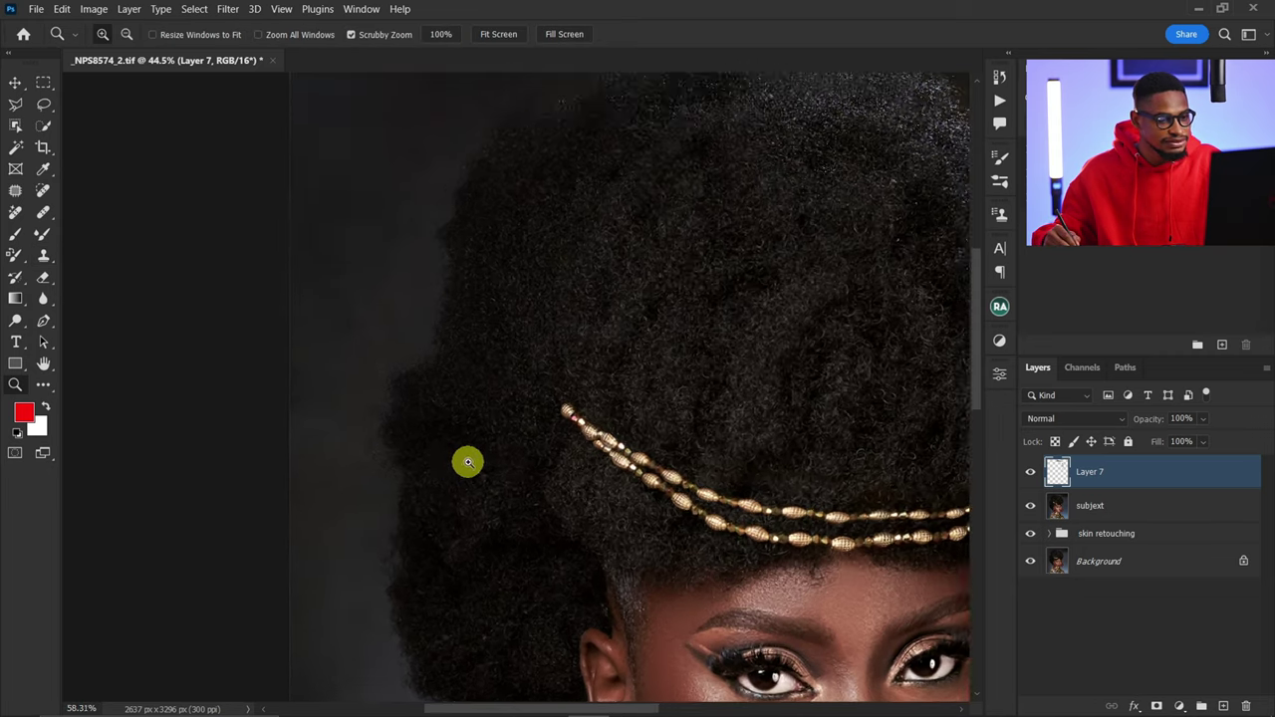
left_click(1032, 477)
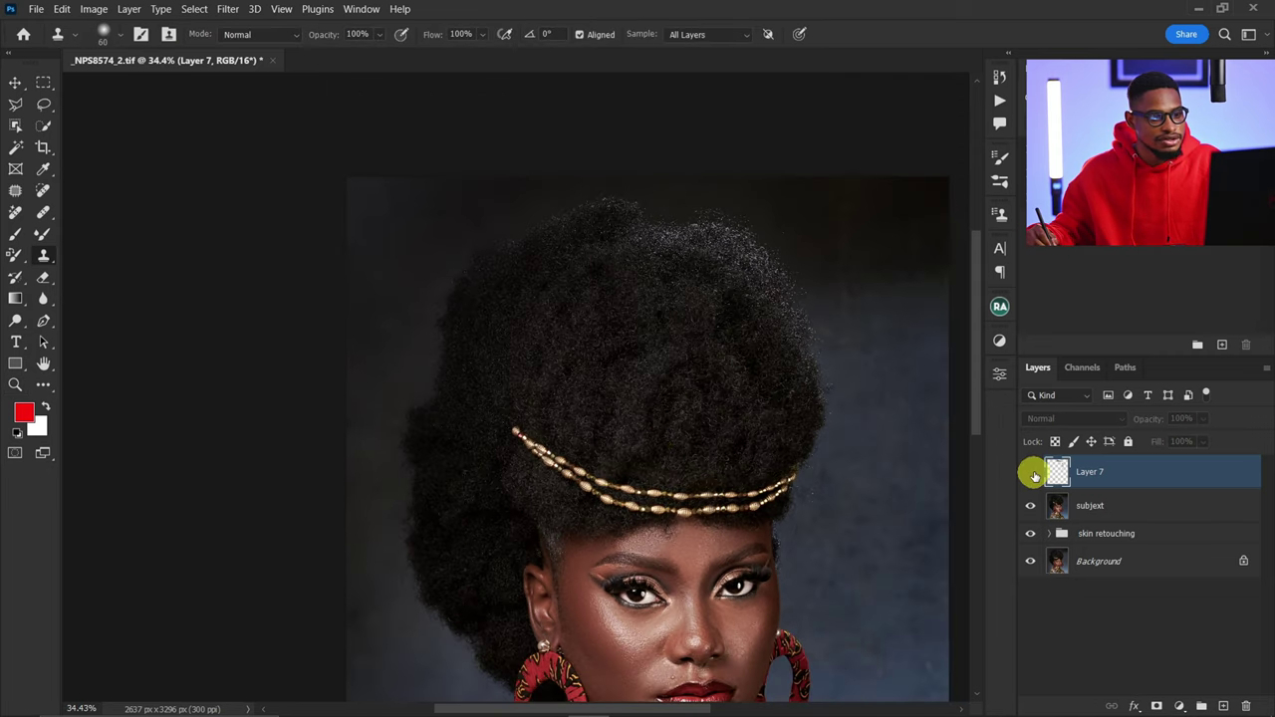
left_click(1032, 478)
left_click(1032, 478)
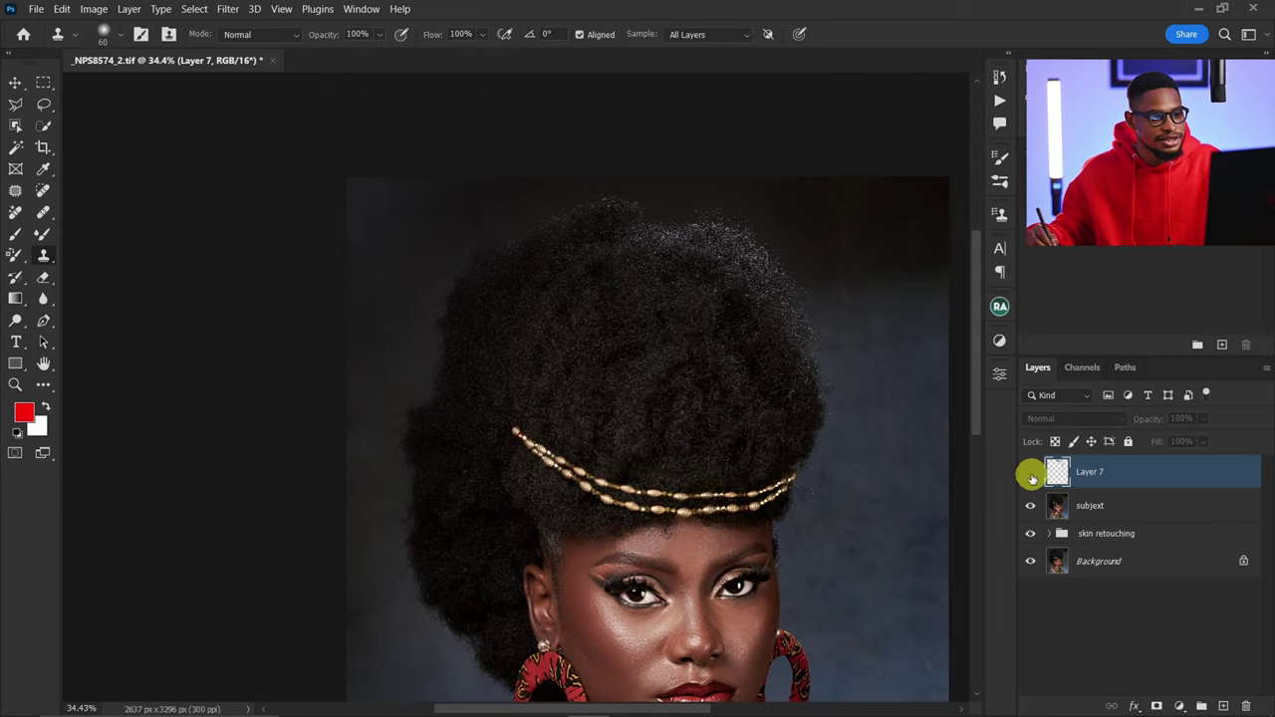
Show Layer 7 again, merge it with the subjext layer, and add a new empty layer above the result.
left_click(1032, 479)
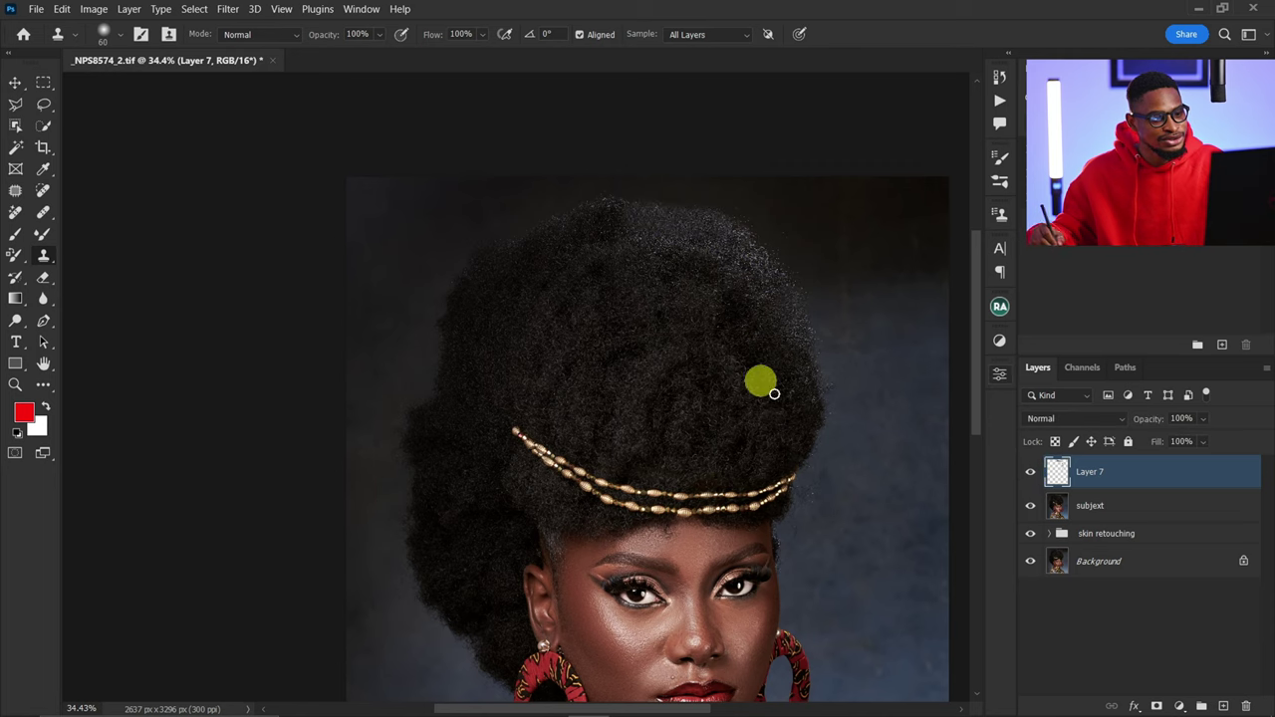
left_click(1104, 504, "shift")
right_click(1145, 475)
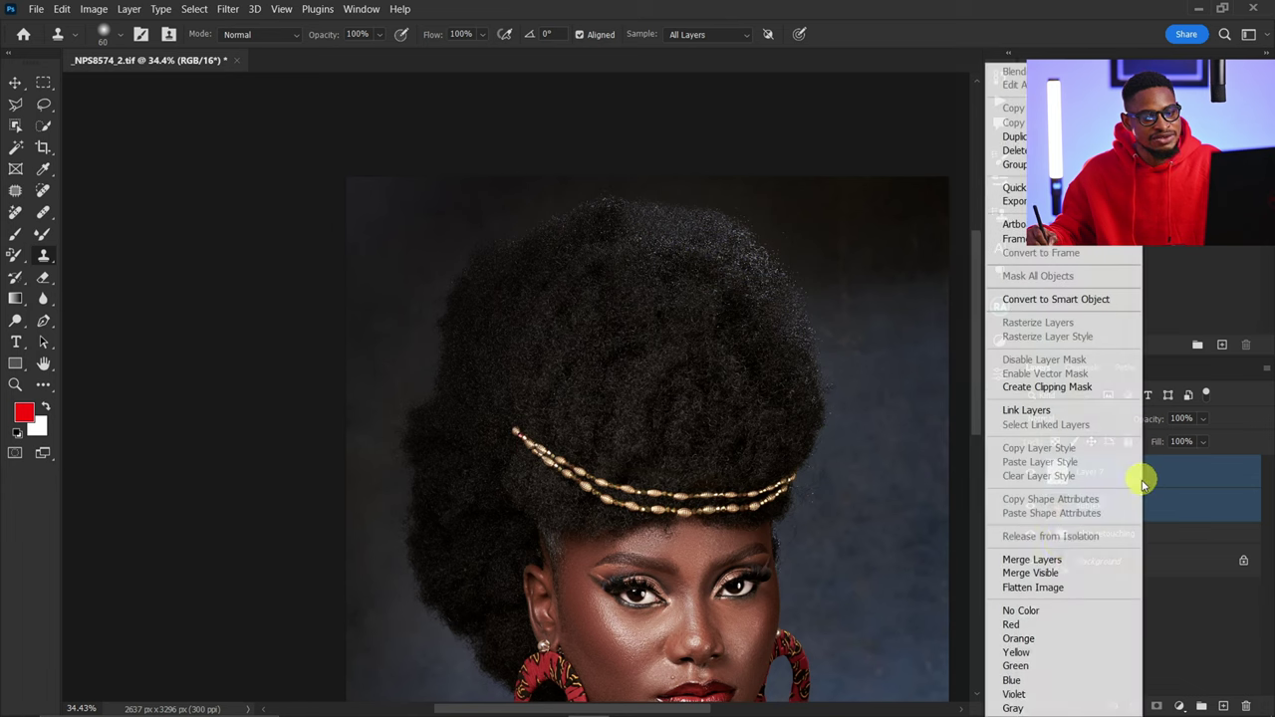
left_click(1054, 558)
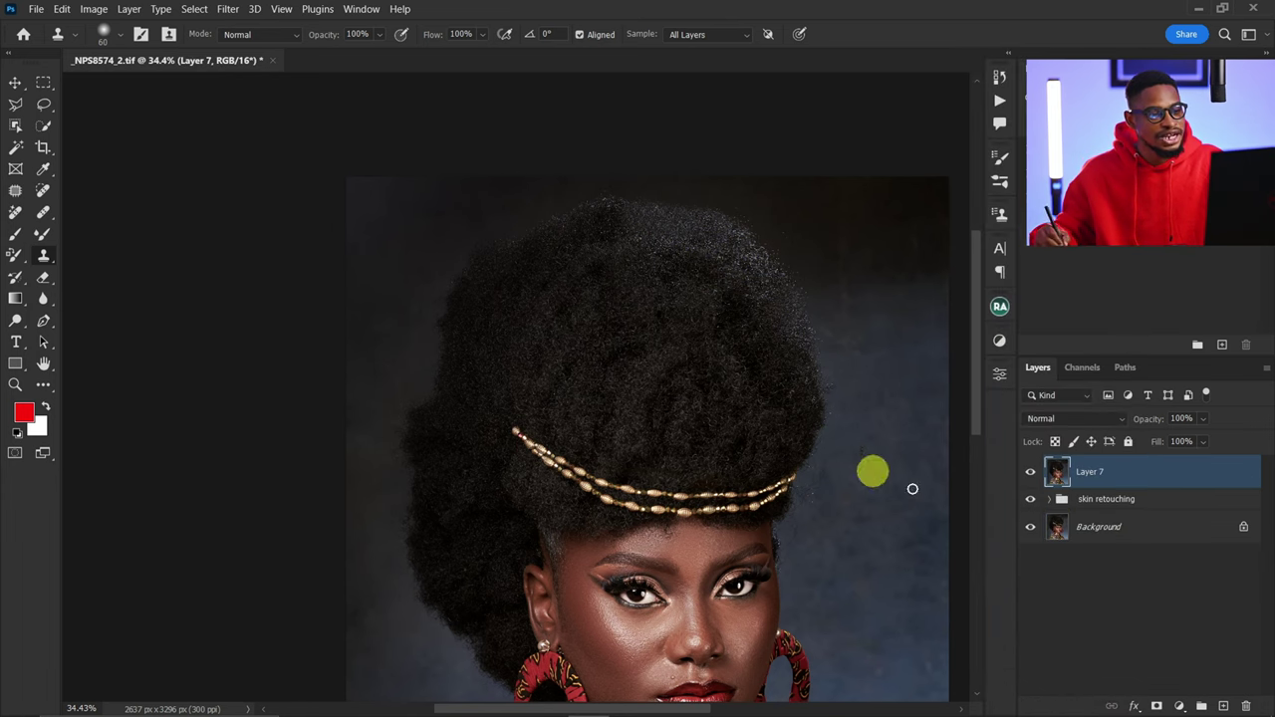
left_click(1224, 705)
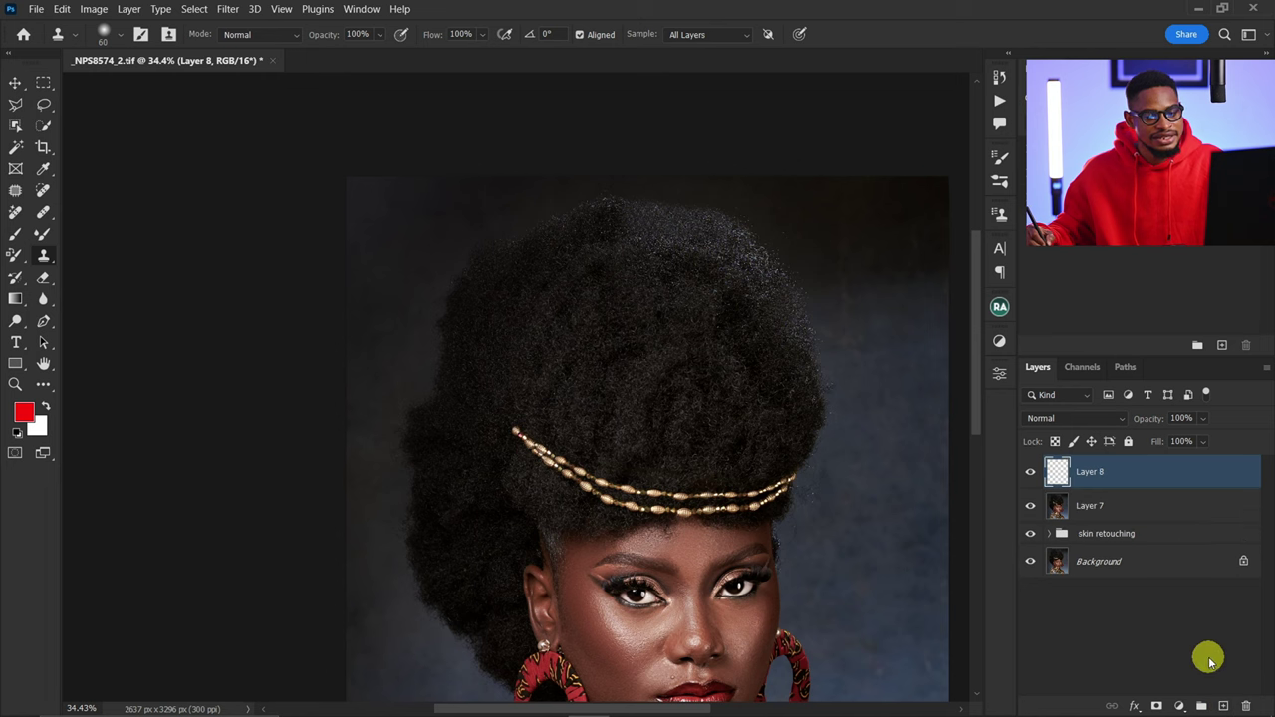
Clone background over the flyaway hairs beside the right end of the bead strands, using a size 40 Clone Stamp.
key("z")
left_click_drag(819, 491, 932, 474)
key("s")
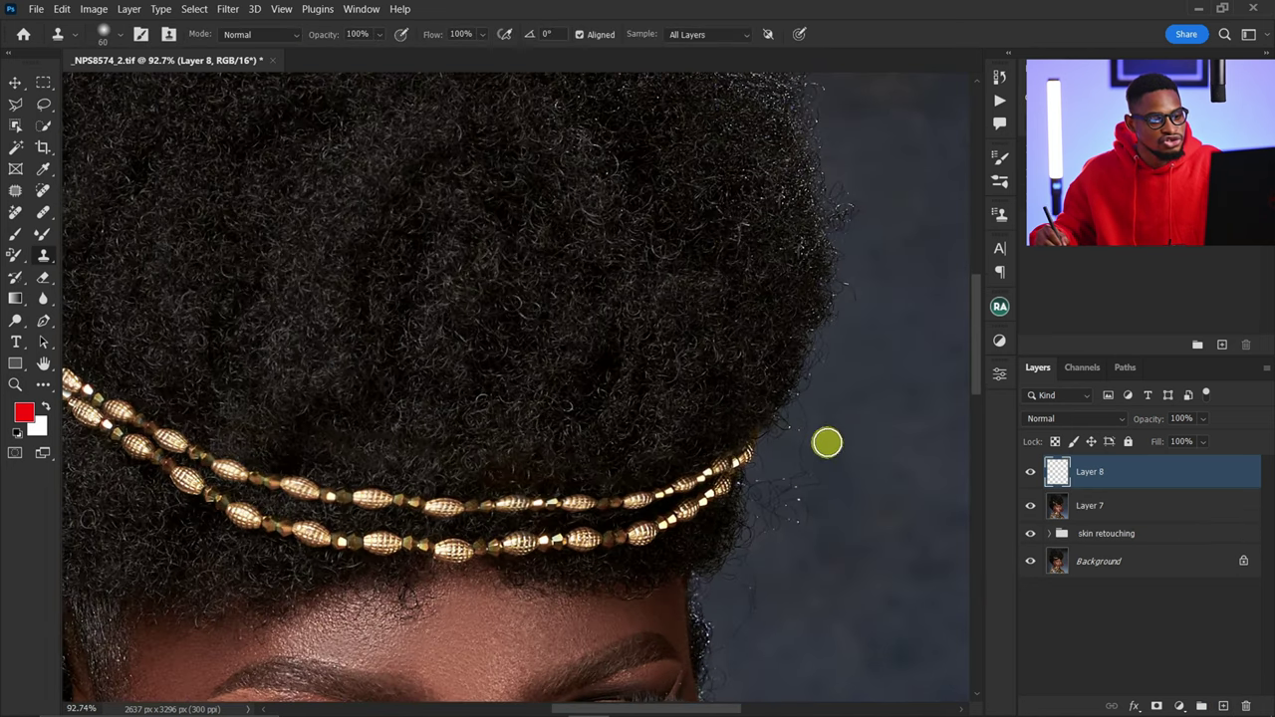
key("bracketleft")
key("bracketleft")
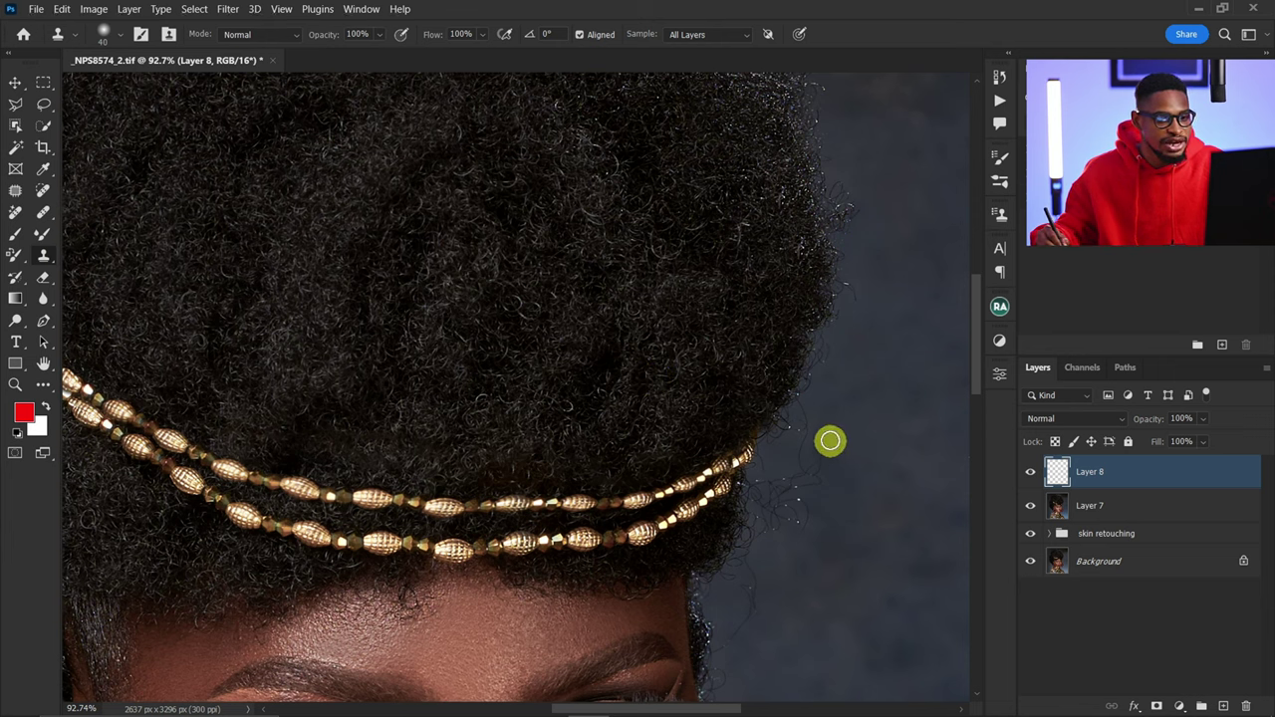
left_click(846, 501, "alt")
left_click(826, 499, "alt")
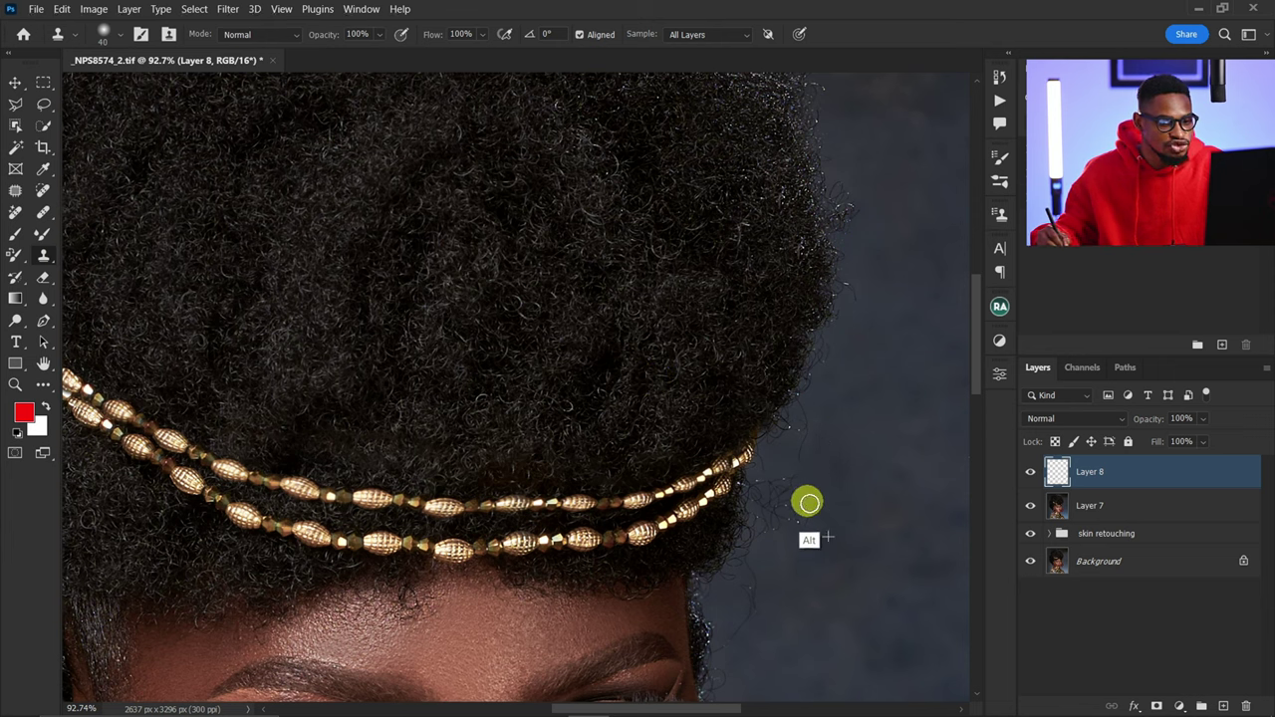
left_click(826, 509, "alt")
mouse_move(774, 481)
left_mouse_down()
mouse_move(802, 537)
mouse_move(759, 525)
mouse_move(791, 554)
mouse_move(756, 568)
mouse_move(748, 554)
mouse_move(782, 591)
mouse_move(753, 590)
mouse_move(728, 641)
left_mouse_up()
Clone background over the stray hairs below the right end of the beads, down towards the temple.
left_click(803, 537, "alt")
left_click(784, 539, "alt")
left_click(792, 555, "alt")
left_click(788, 586, "alt")
left_click(784, 617, "alt")
left_click(776, 588, "alt")
left_click_drag(749, 583, 737, 585)
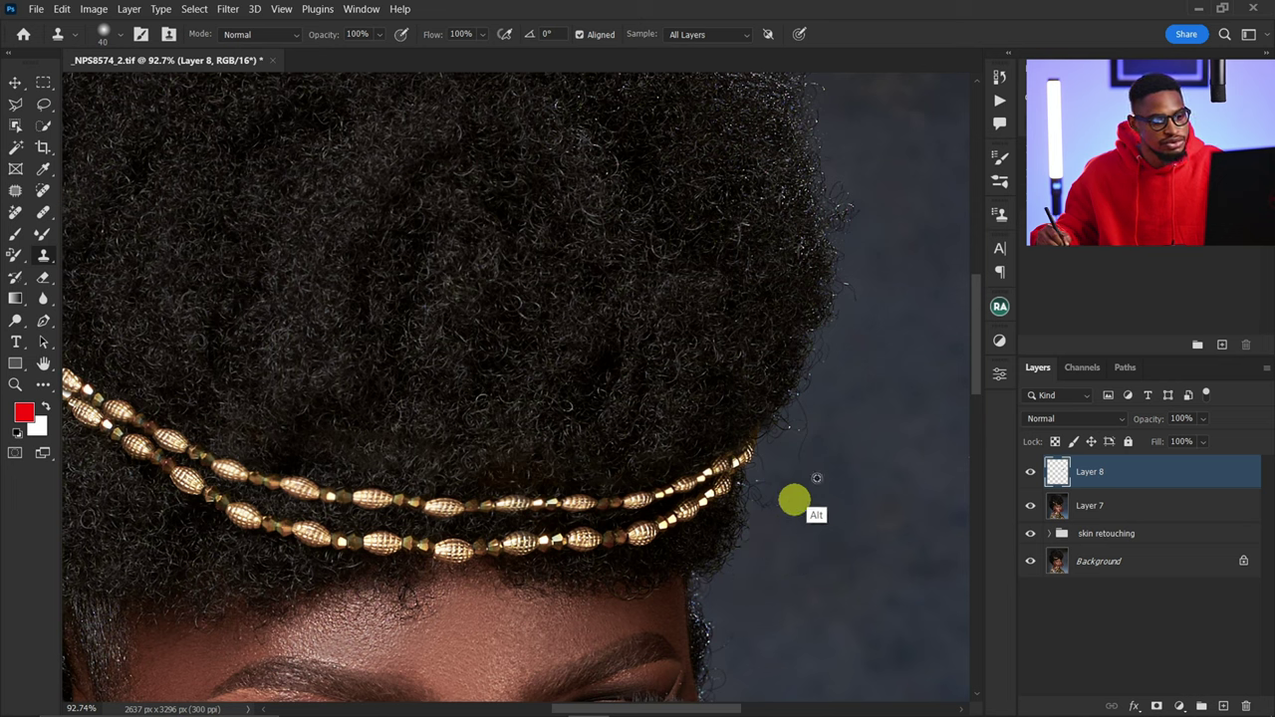
Clean stray hairs off the right edge of the afro, from the beads upwards, with cloned background.
left_click(817, 471, "alt")
left_click_drag(842, 389, 757, 532)
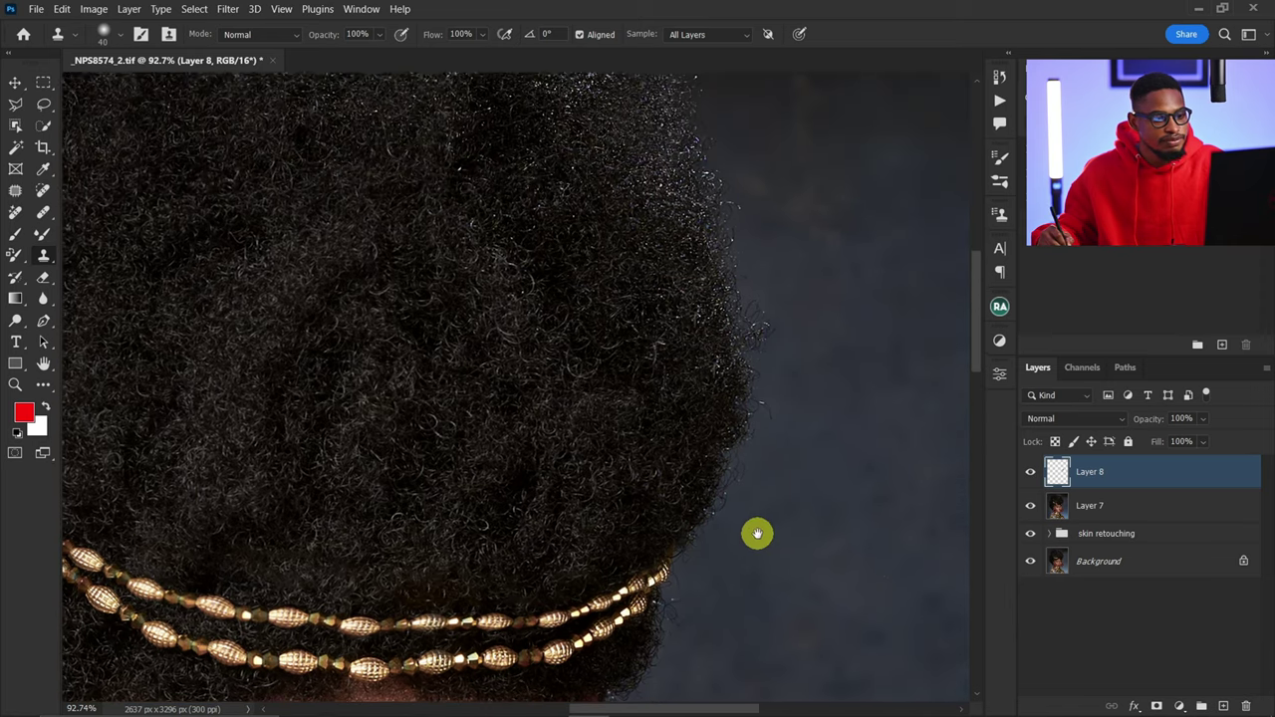
left_click(757, 524, "alt")
mouse_move(742, 480)
left_mouse_down()
mouse_move(742, 507)
mouse_move(775, 510)
mouse_move(766, 529)
mouse_move(783, 544)
left_mouse_up()
left_click(761, 465, "alt")
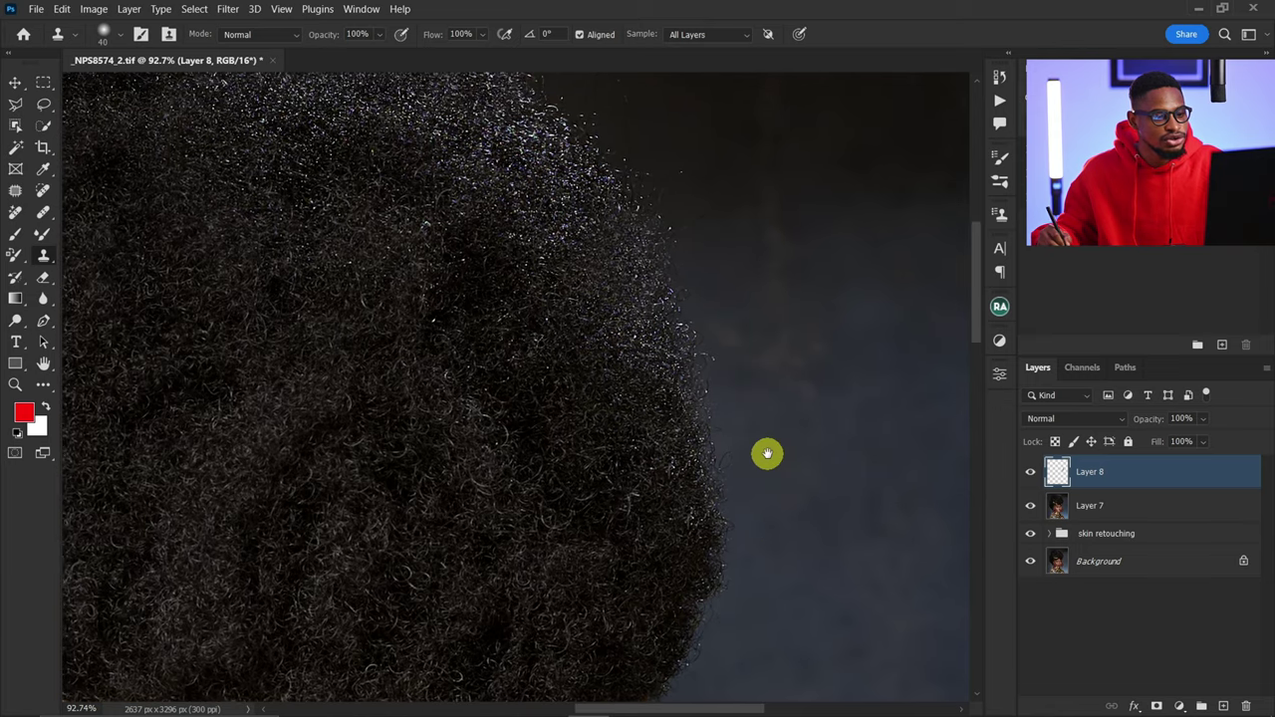
left_click_drag(767, 453, 754, 538)
left_click_drag(729, 487, 754, 555)
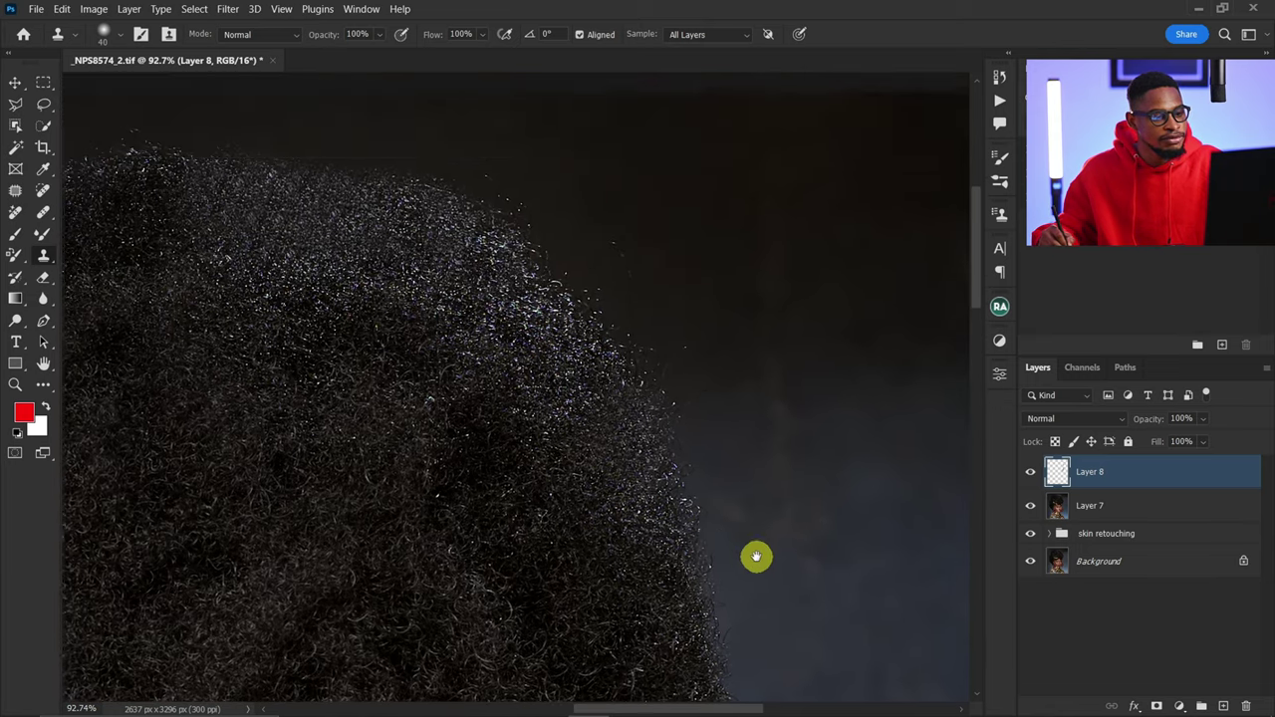
Clone dark background over the loose specks along the upper-right curve of the hair, up to the crown.
left_click(728, 423, "alt")
left_click(660, 368)
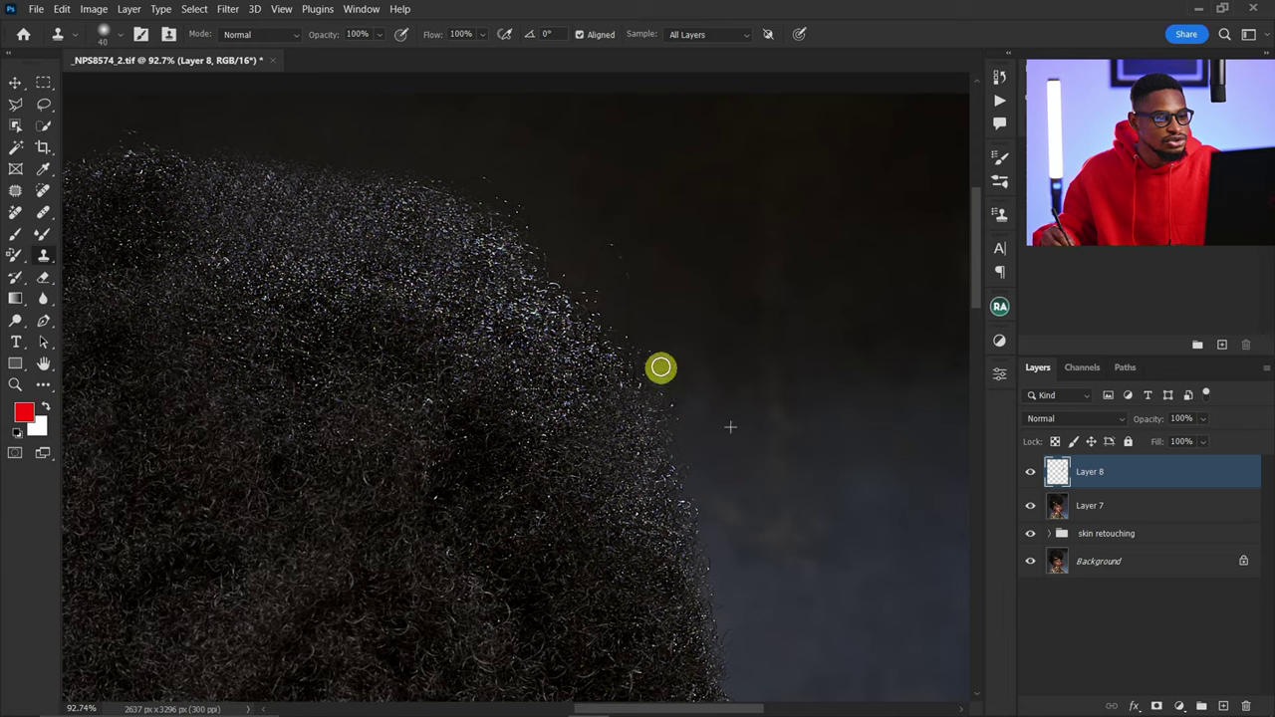
left_click_drag(647, 341, 720, 457)
left_click(719, 400, "alt")
left_click_drag(666, 375, 771, 436)
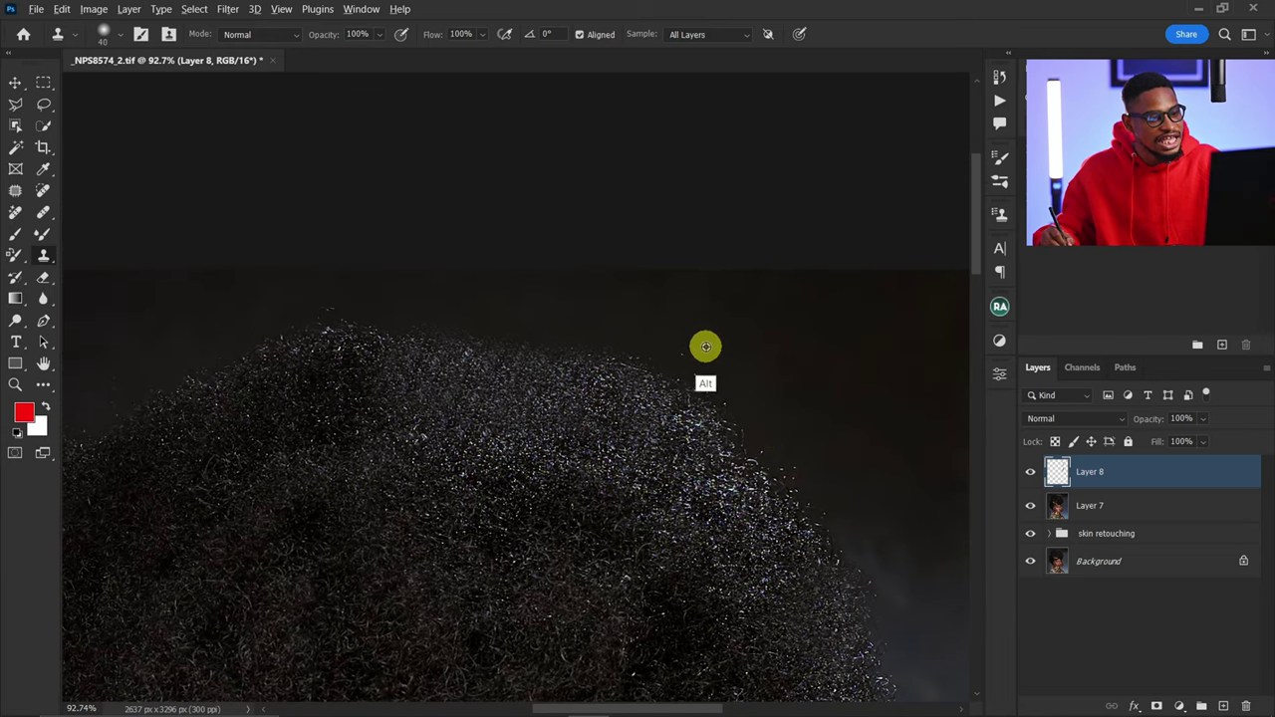
left_click_drag(716, 383, 724, 406)
left_click_drag(707, 362, 852, 397)
Clean the hair outline from the crown down its upper-left slope with cloned background.
left_click(484, 329, "alt")
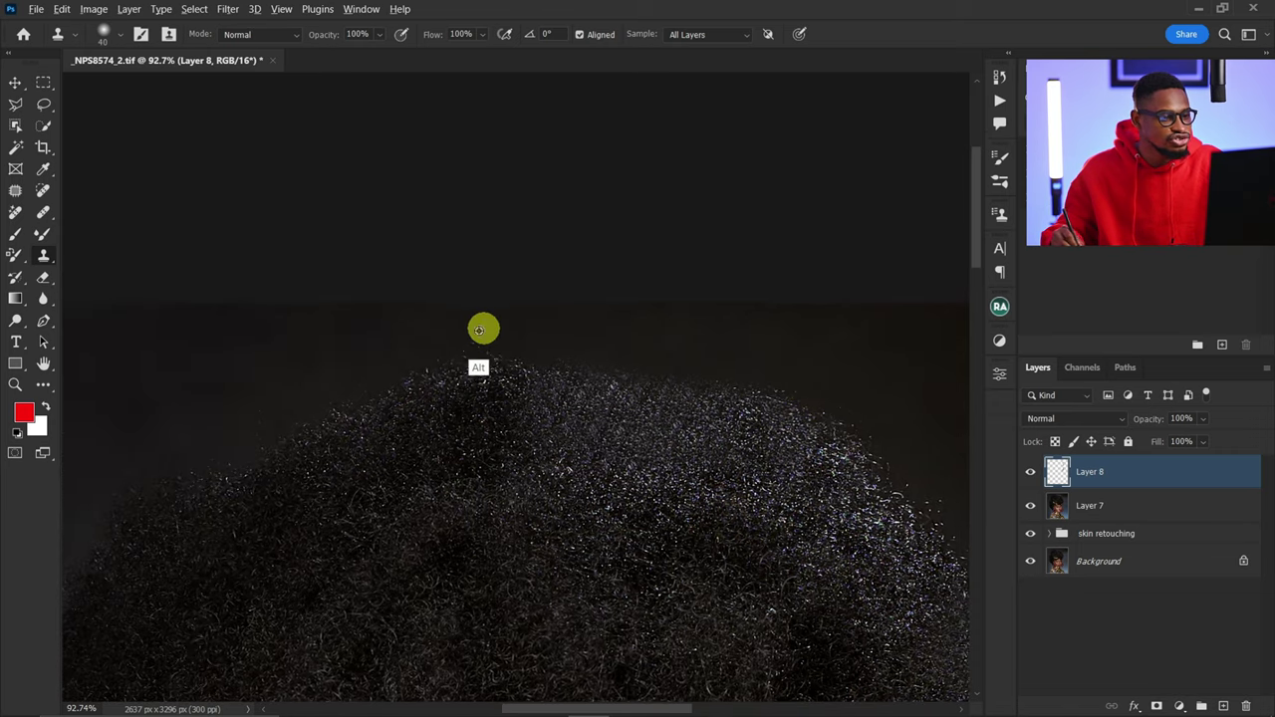
mouse_move(457, 350)
left_mouse_down()
mouse_move(497, 350)
mouse_move(515, 250)
left_mouse_up()
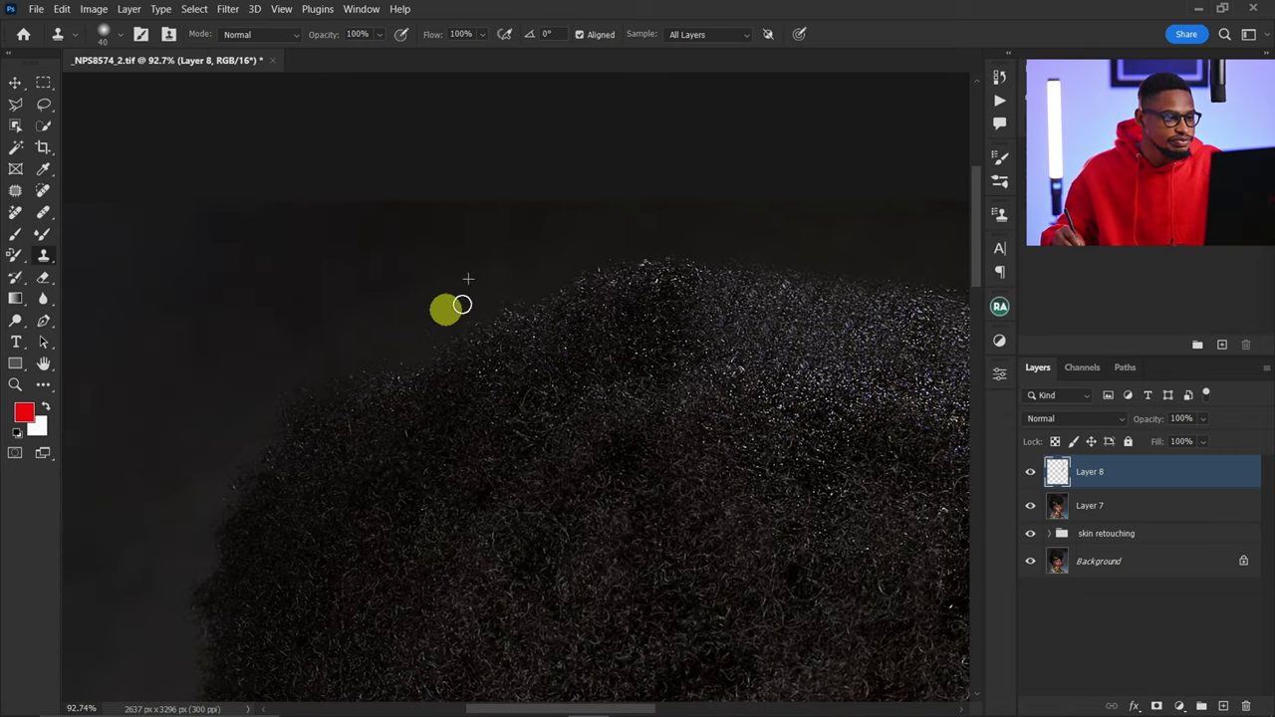
mouse_move(464, 301)
left_mouse_down()
mouse_move(529, 144)
mouse_move(538, 76)
left_mouse_up()
mouse_move(344, 444)
left_mouse_down()
mouse_move(410, 332)
mouse_move(495, 305)
mouse_move(484, 292)
left_mouse_up()
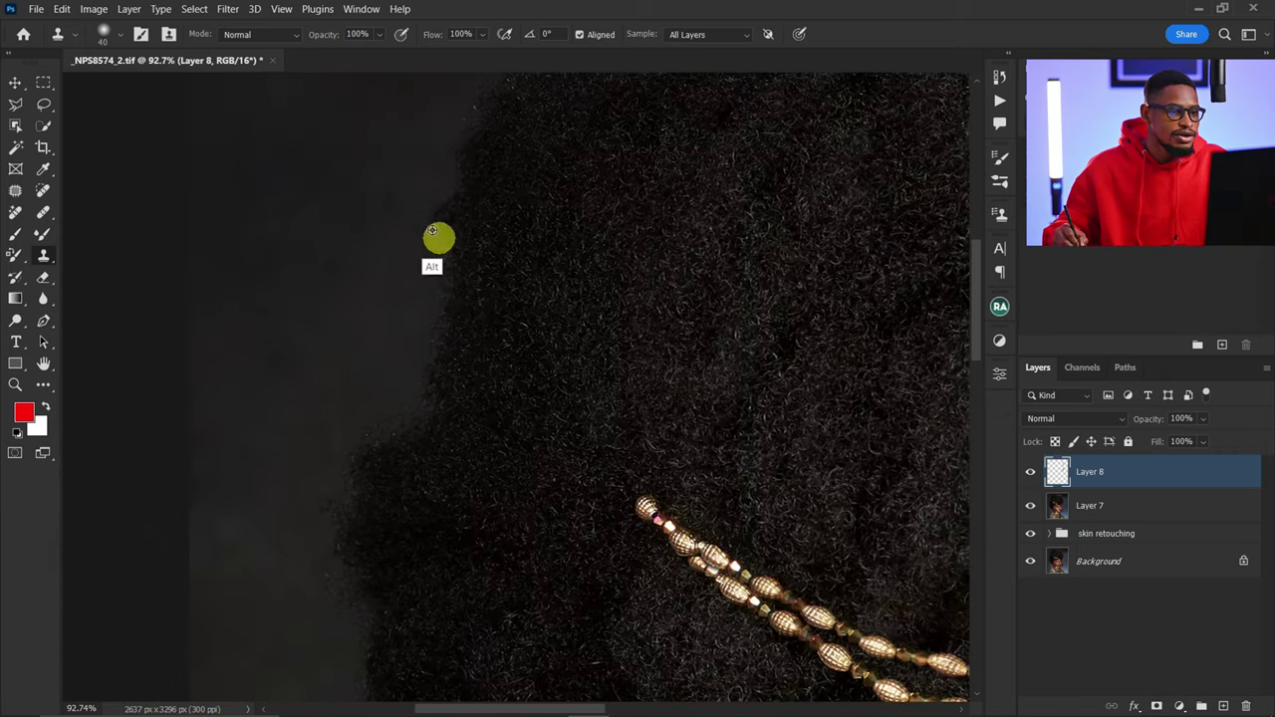
Clone background along the left edge of the hair, above the bulge level with the start of the beads.
left_click(413, 199, "alt")
left_click(419, 245, "alt")
mouse_move(435, 203)
left_mouse_down()
mouse_move(419, 243)
mouse_move(438, 230)
mouse_move(412, 180)
mouse_move(434, 195)
mouse_move(412, 254)
mouse_move(422, 262)
mouse_move(434, 237)
mouse_move(434, 287)
left_mouse_up()
left_click(410, 180, "alt")
left_click(415, 257, "alt")
left_click(420, 305, "alt")
left_click_drag(403, 393, 476, 166)
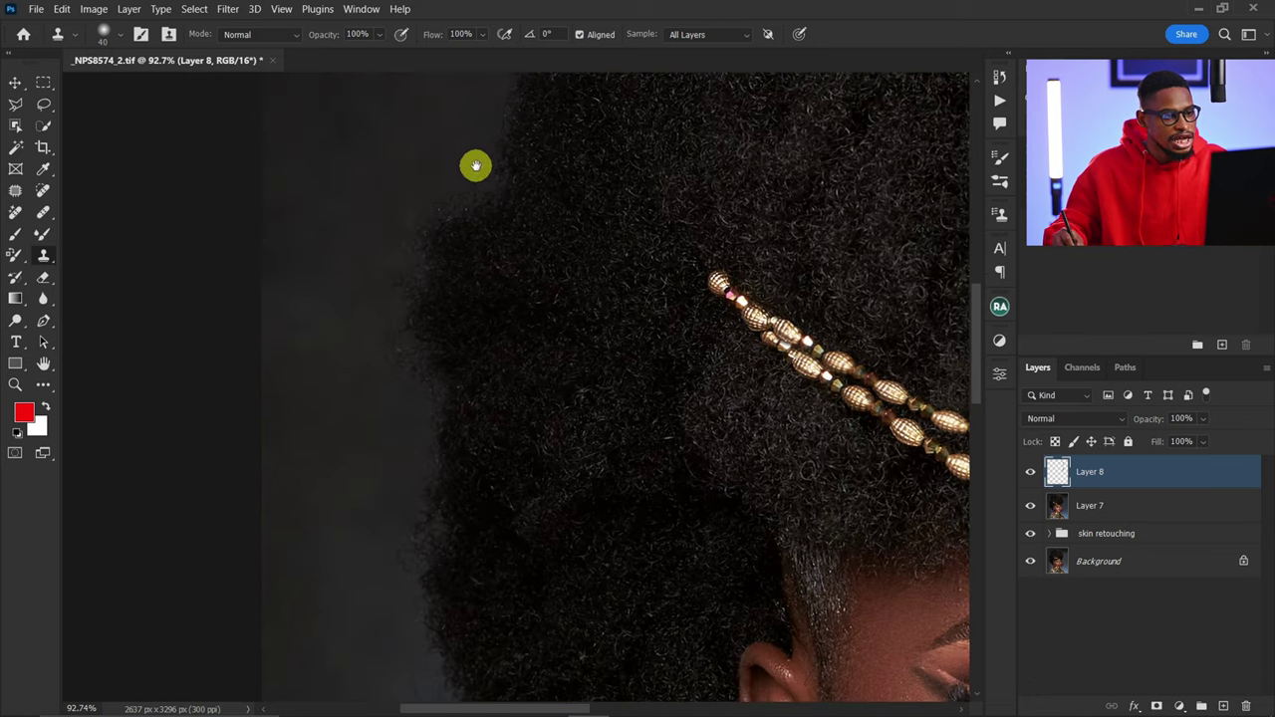
Trim the protruding bulge on the left side of the hair by cloning background over its outer edge.
left_click(448, 189, "alt")
left_click_drag(427, 237, 426, 263)
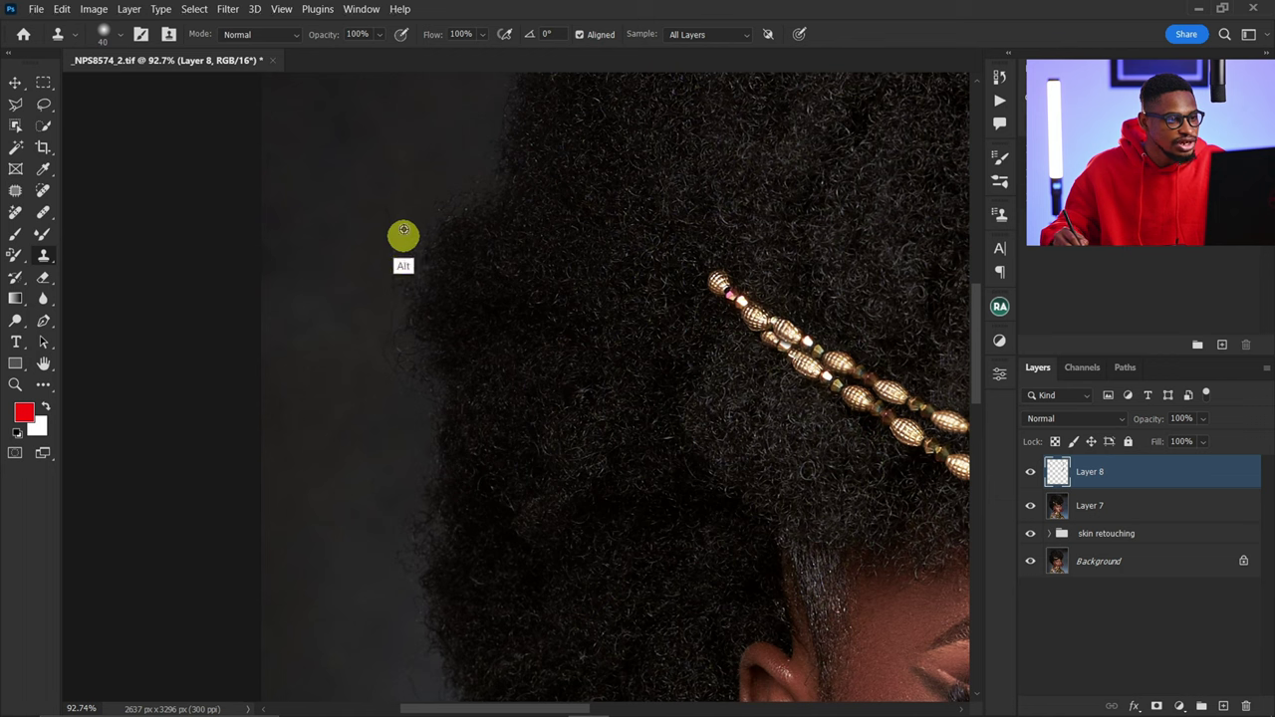
left_click(424, 240, "alt")
left_click(403, 267)
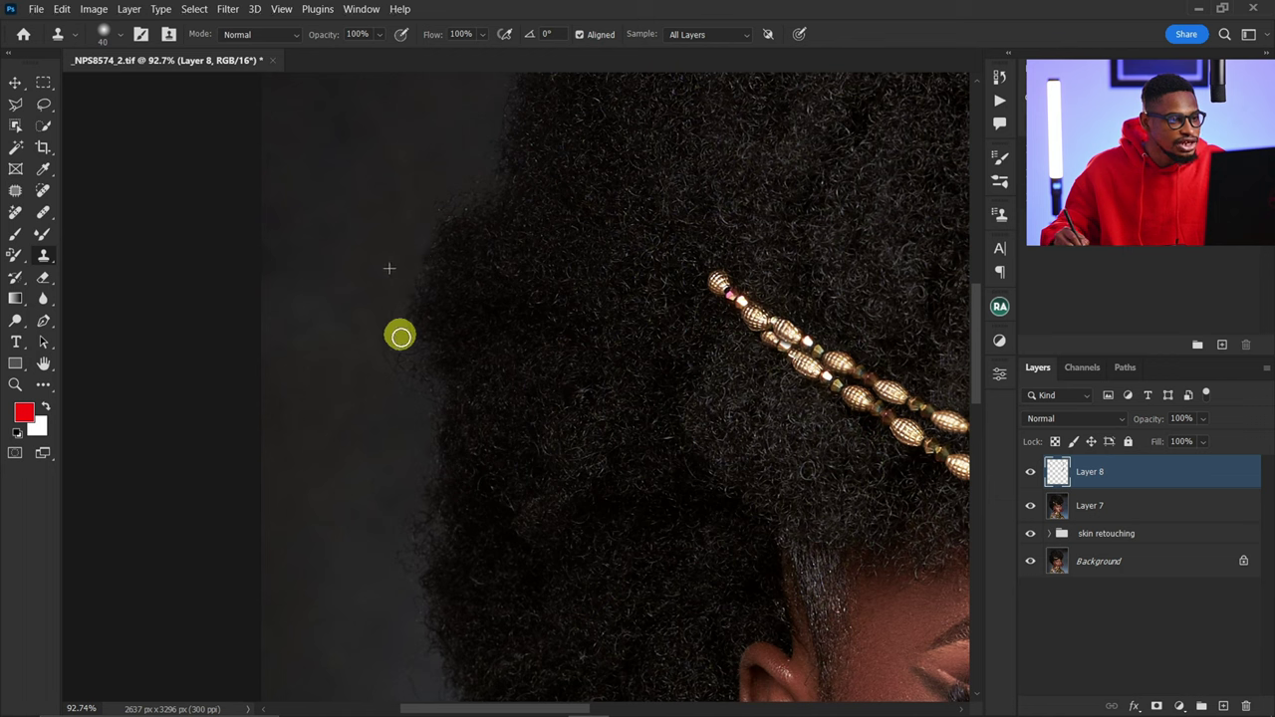
left_click(368, 281, "alt")
mouse_move(399, 337)
left_mouse_down()
mouse_move(419, 393)
mouse_move(388, 342)
mouse_move(390, 393)
left_mouse_up()
left_click(356, 355, "alt")
left_click(372, 401, "alt")
left_click(379, 404, "alt")
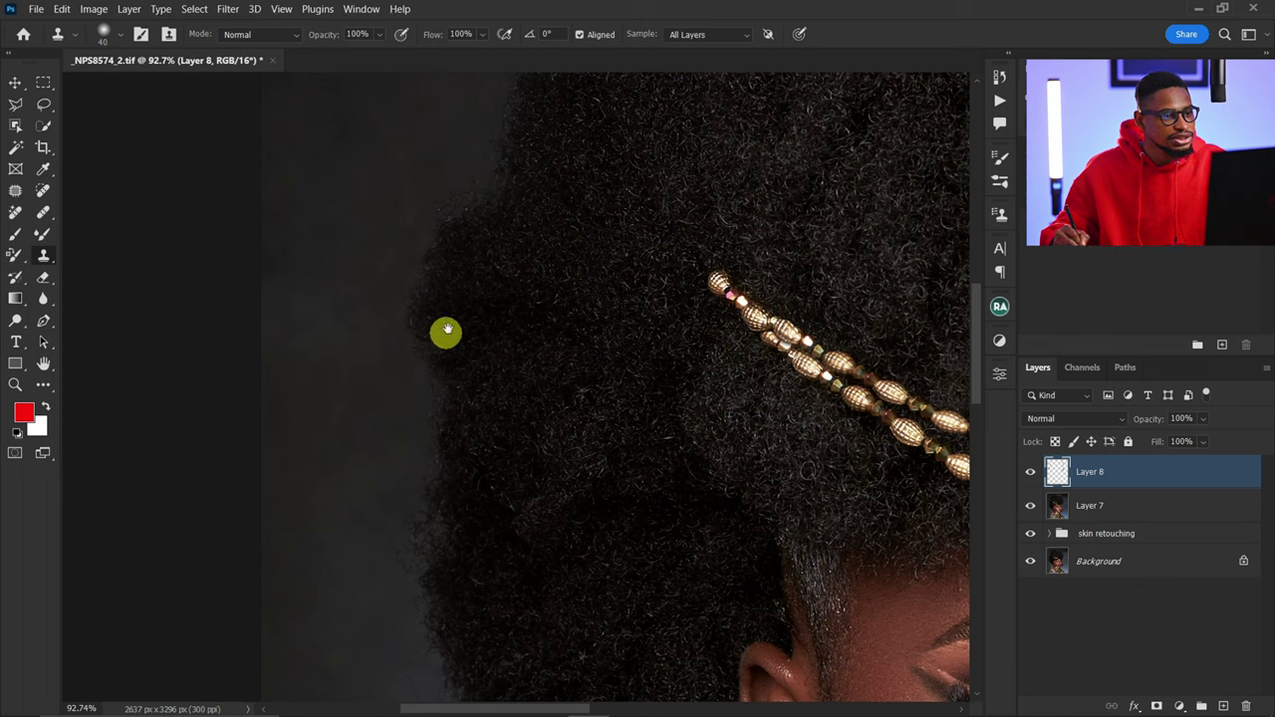
Refine the trimmed bulge on the left side of the hair with more cloned background to smooth its contour.
left_click(447, 196)
left_click(422, 212, "alt")
left_click(418, 236, "alt")
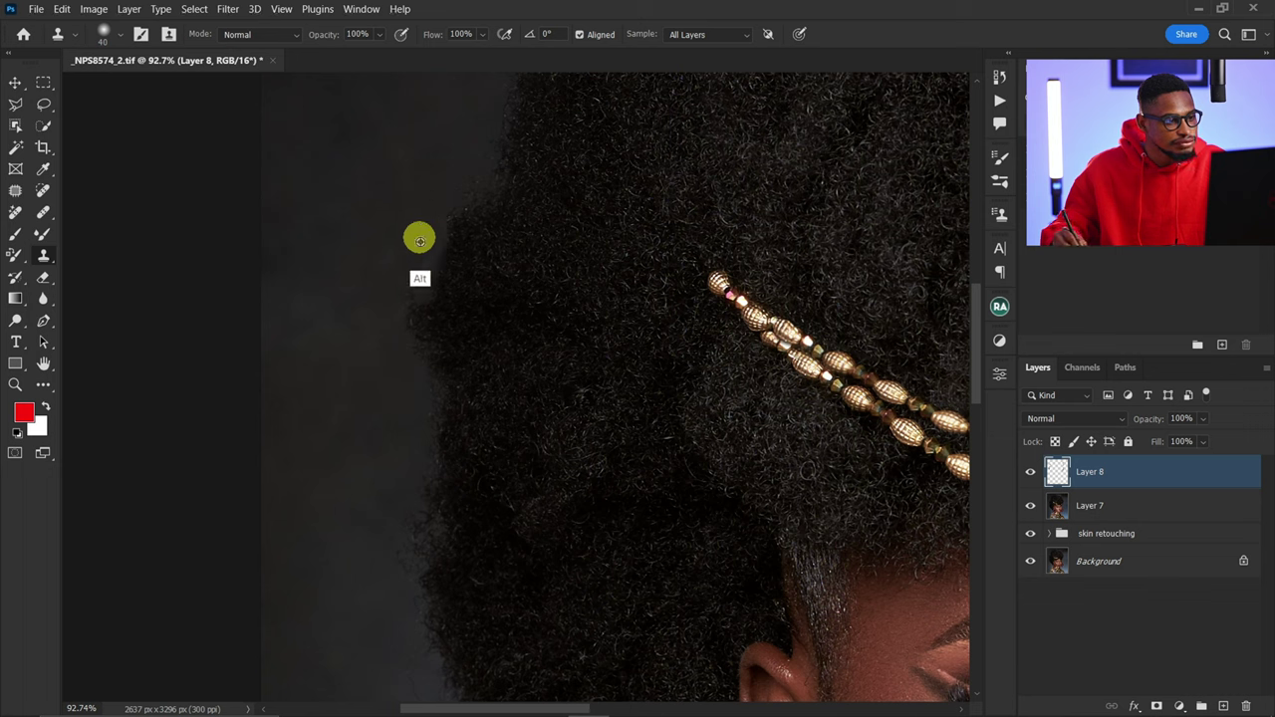
left_click(419, 339)
left_click(404, 302)
left_click(396, 392, "alt")
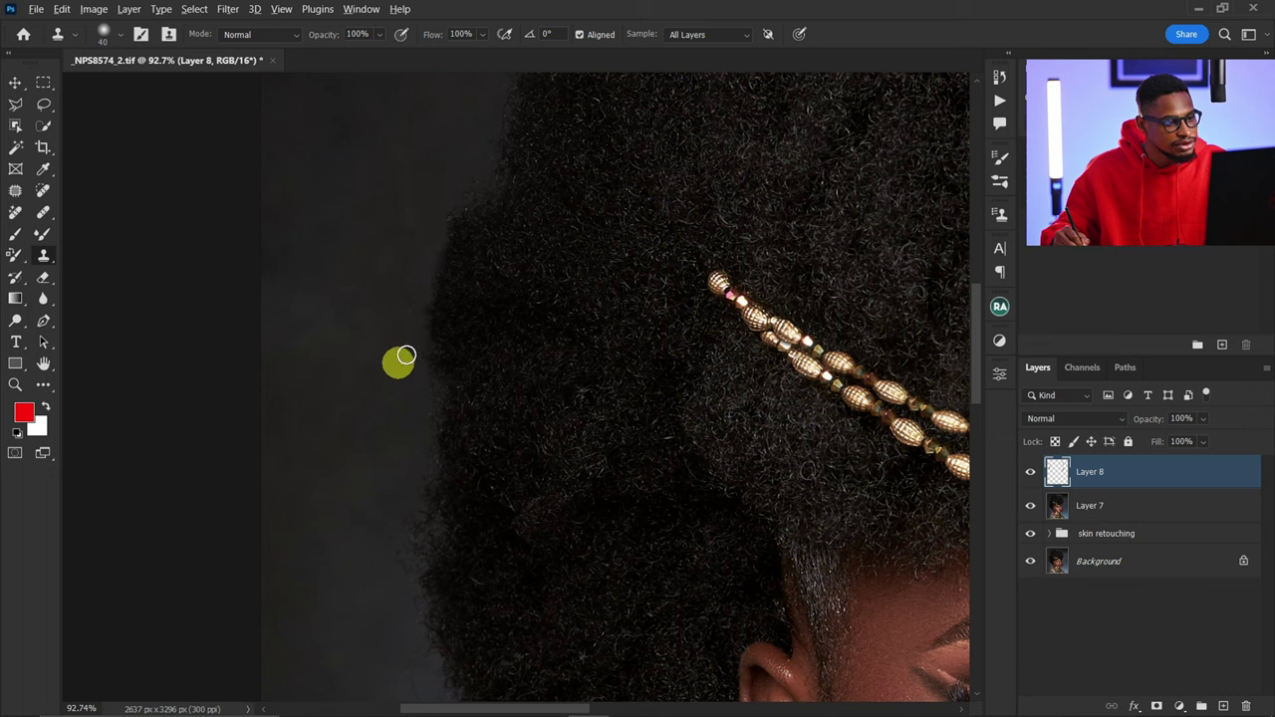
left_click(416, 347, "alt")
left_click(416, 357, "alt")
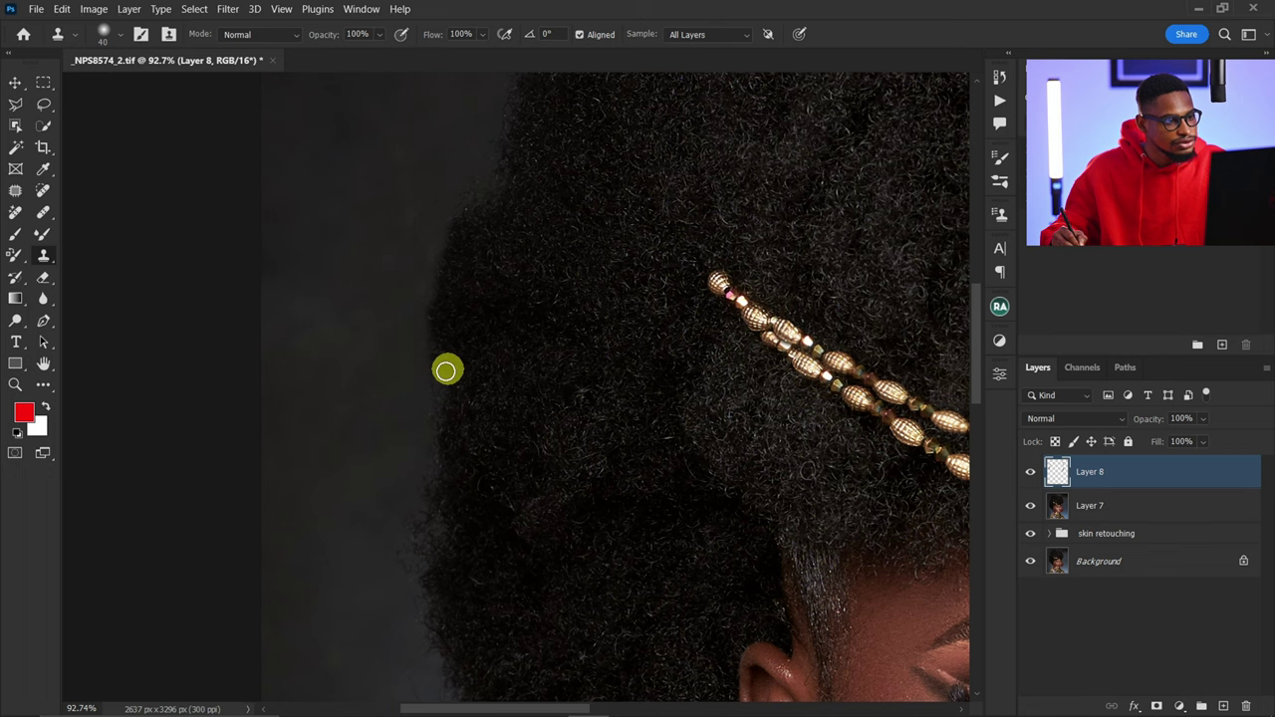
Clone background over the stray hairs along the lower-left edge of the afro, down towards the earring.
left_click_drag(485, 330, 544, 138)
left_click(474, 408, "alt")
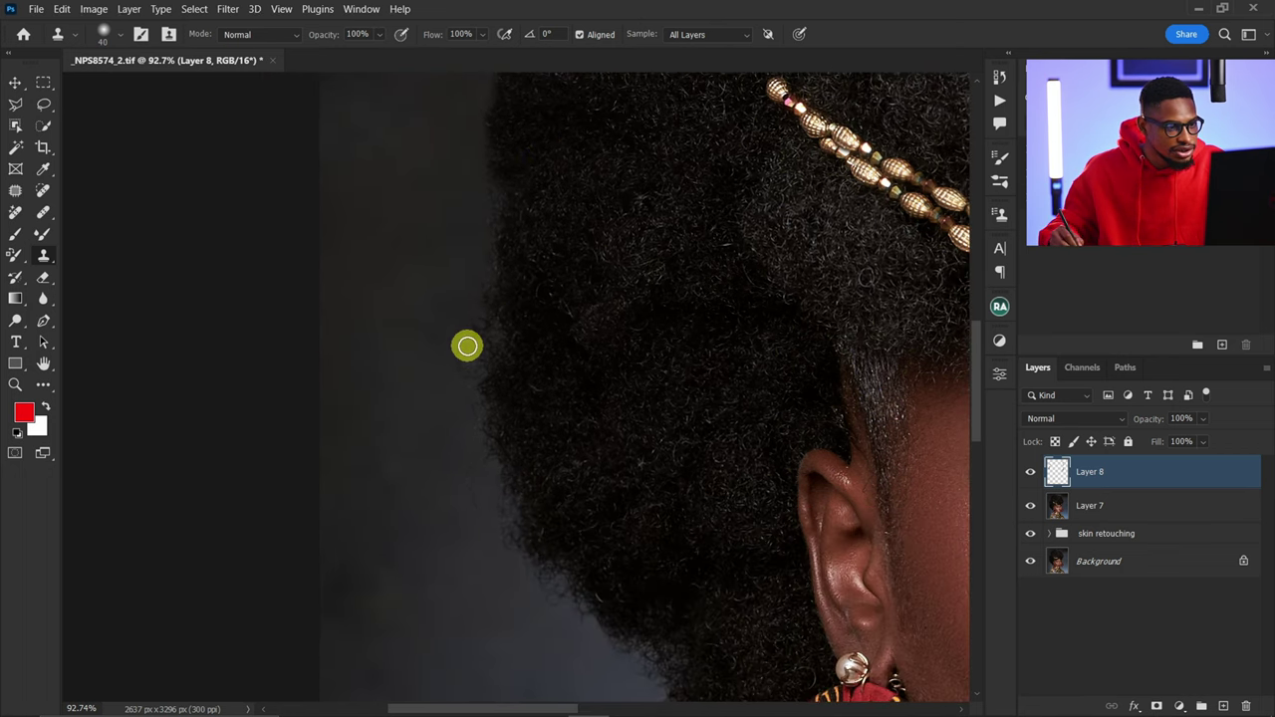
left_click_drag(486, 517, 415, 413)
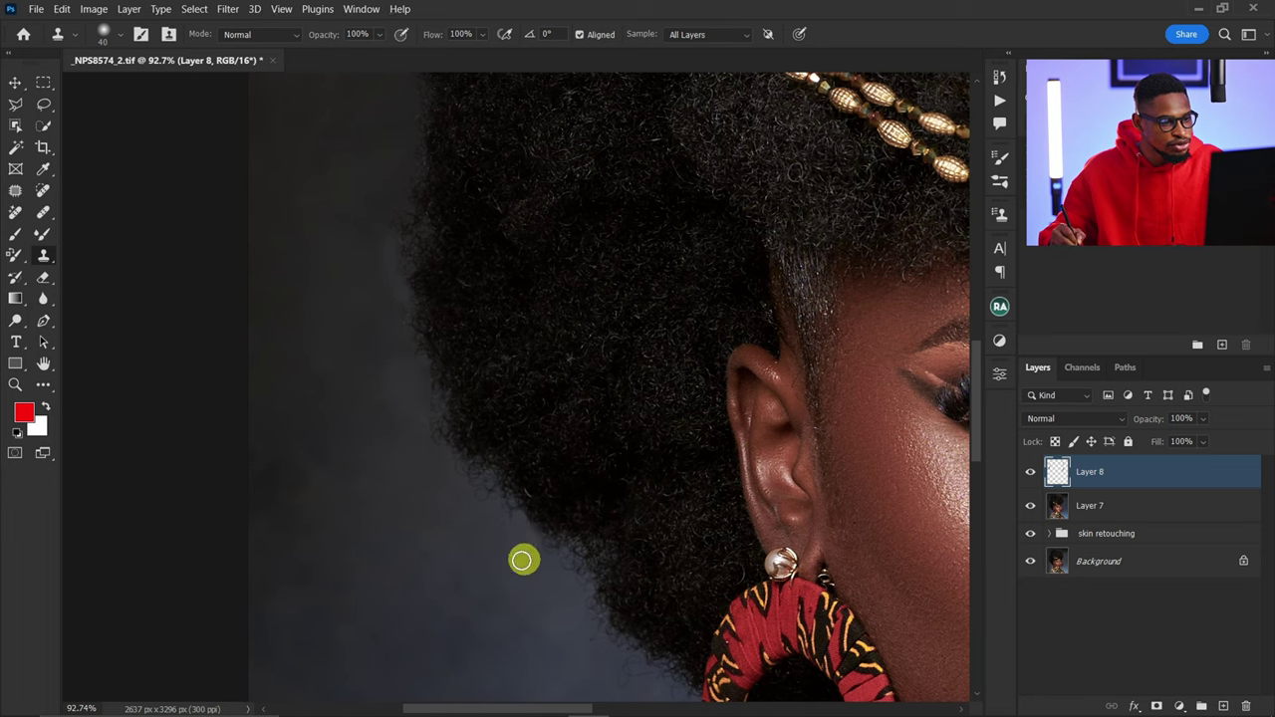
left_click_drag(522, 560, 494, 539)
left_click(350, 366, "alt")
mouse_move(394, 367)
left_mouse_down()
mouse_move(435, 432)
mouse_move(403, 409)
mouse_move(408, 348)
mouse_move(443, 458)
left_mouse_up()
left_click(403, 420, "alt")
left_click_drag(643, 354, 459, 365)
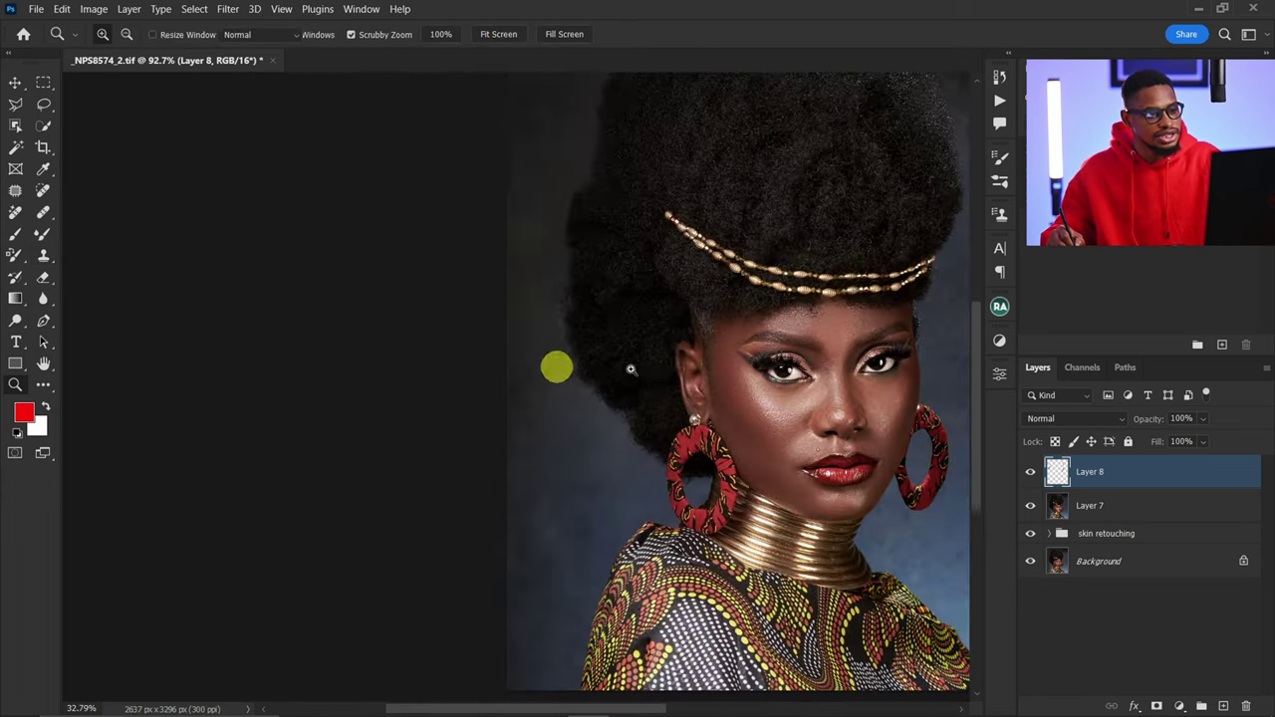
left_click_drag(678, 367, 529, 441)
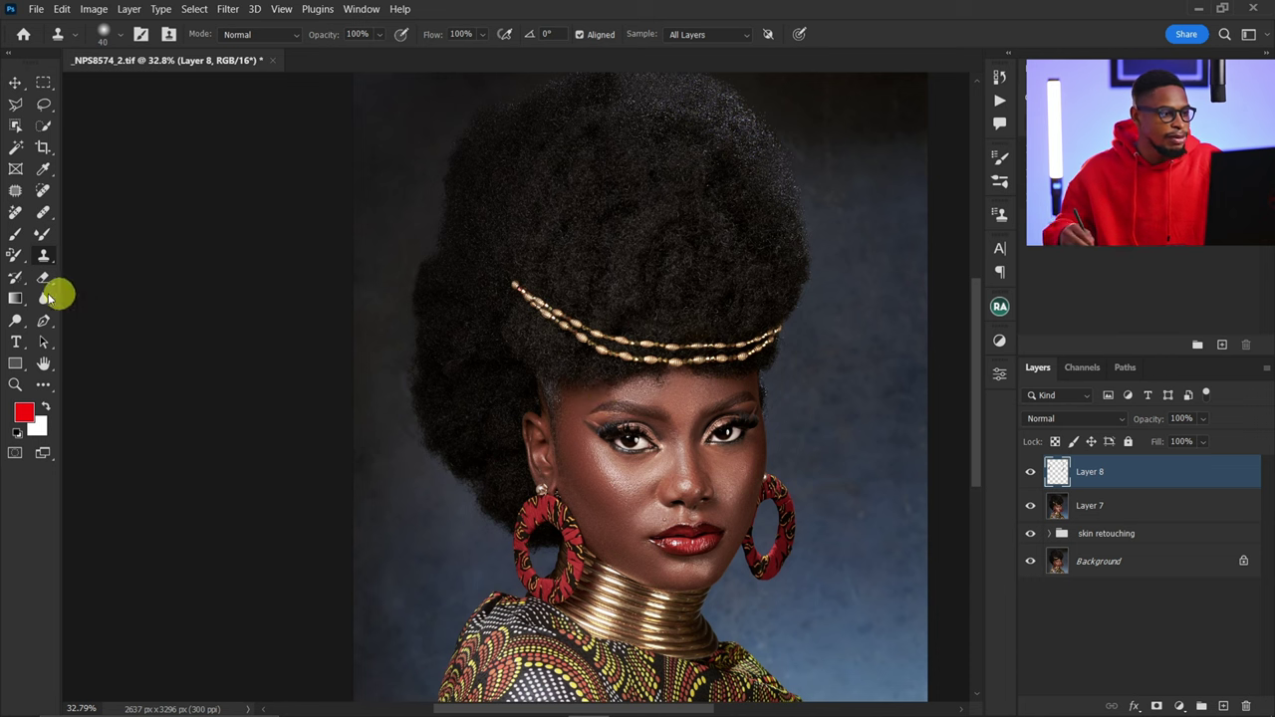
Try to blend the background beside the lower-left hair edge with a size 70 Mixer Brush sampling all layers, and undo the stroke.
key("z")
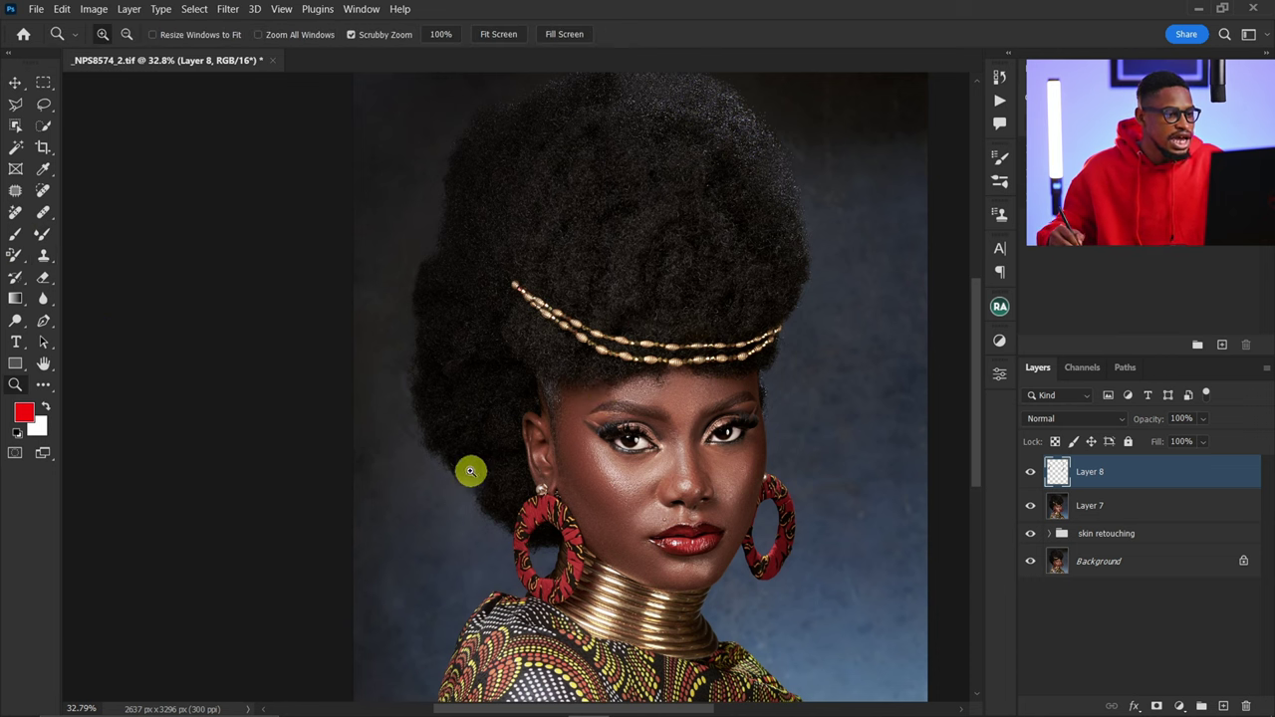
left_click_drag(469, 427, 481, 421)
key("b")
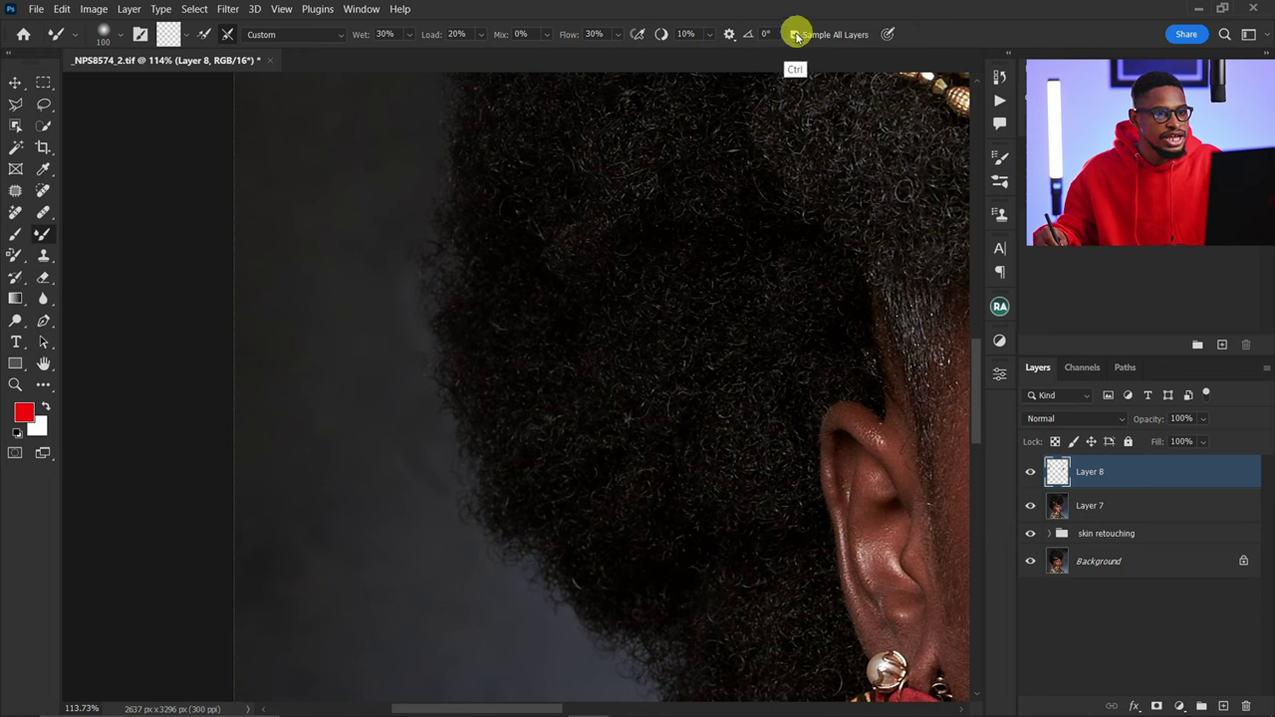
key("bracketleft")
key("bracketleft")
left_click_drag(398, 269, 396, 339)
key("bracketleft")
key("ctrl+z")
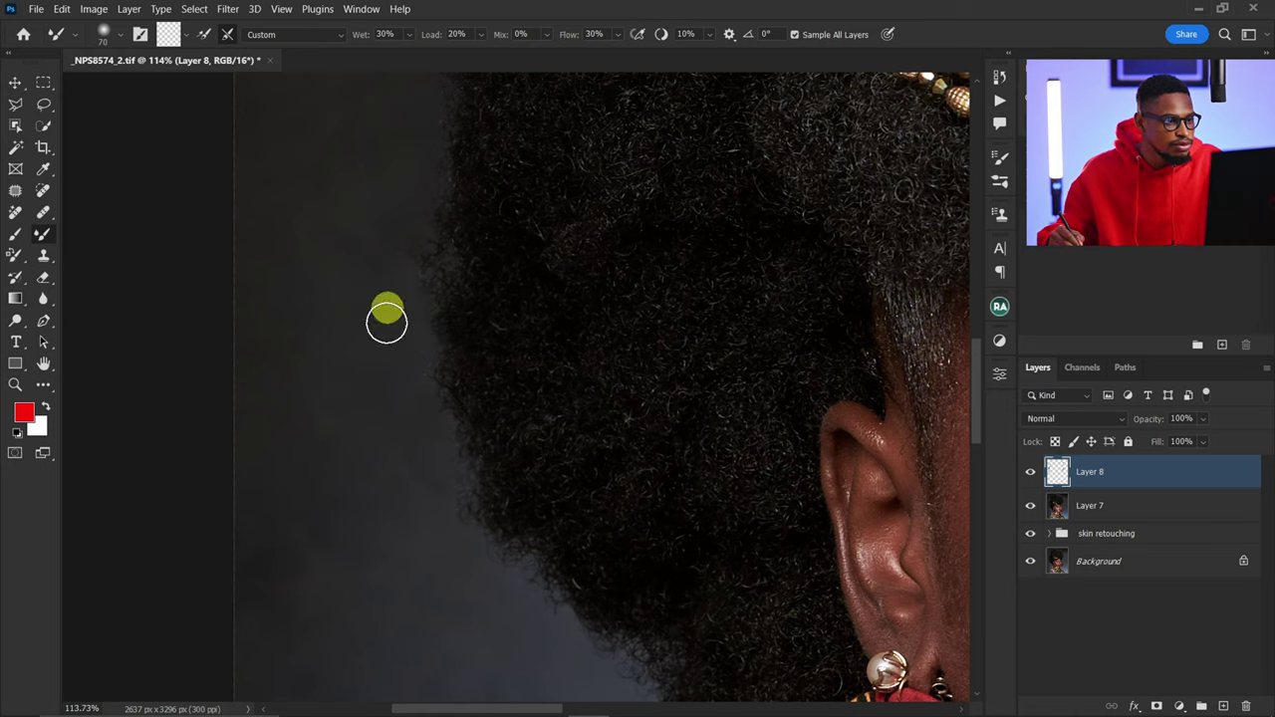
Compare the whole hair outline with Layer 8 hidden and shown.
scroll(468, 493, "up", 10)
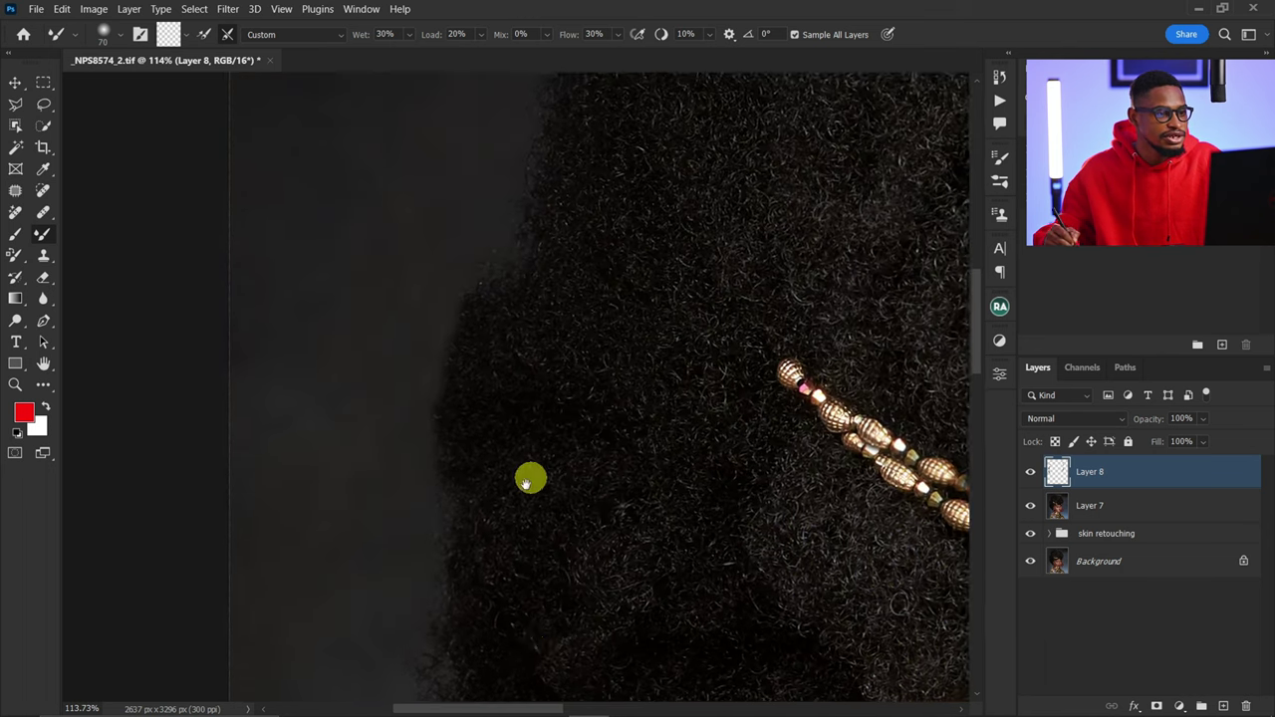
left_click_drag(644, 339, 299, 604)
key("x")
key("z")
left_click_drag(615, 405, 503, 428)
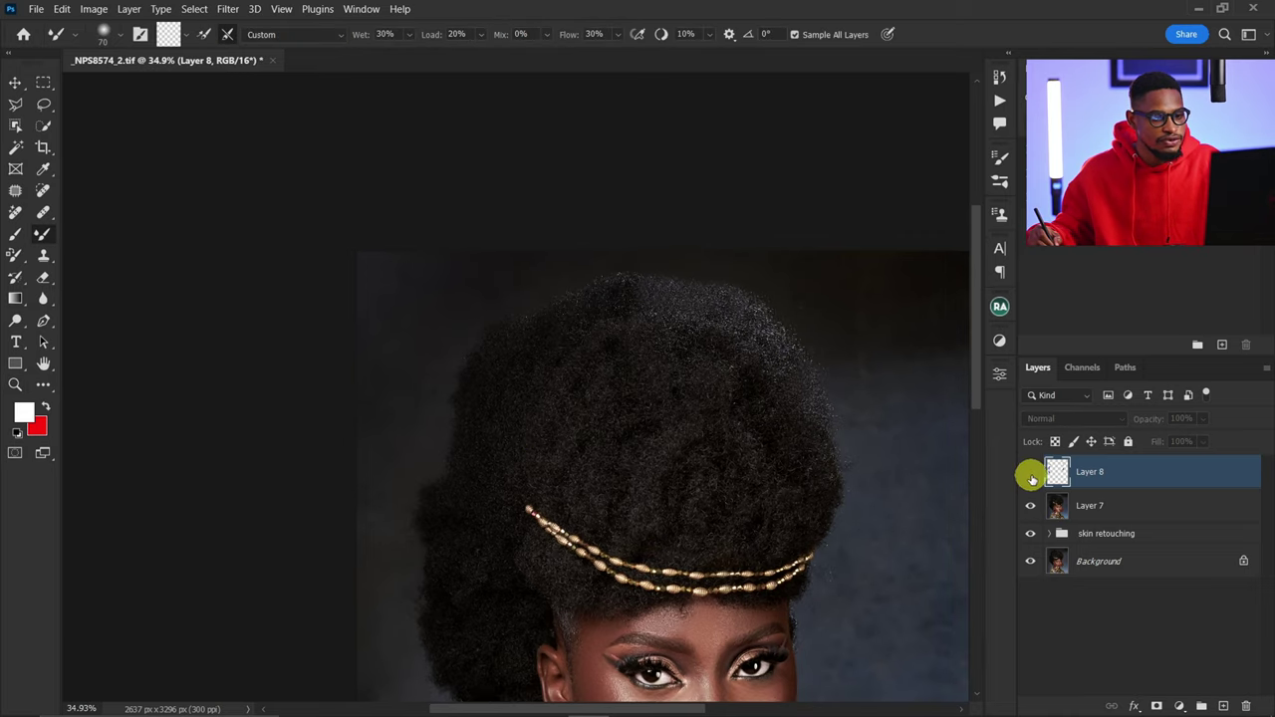
key("z")
left_click_drag(806, 475, 732, 466)
Merge Layer 8 with Layer 7 into a single layer.
left_click(1130, 504, "shift")
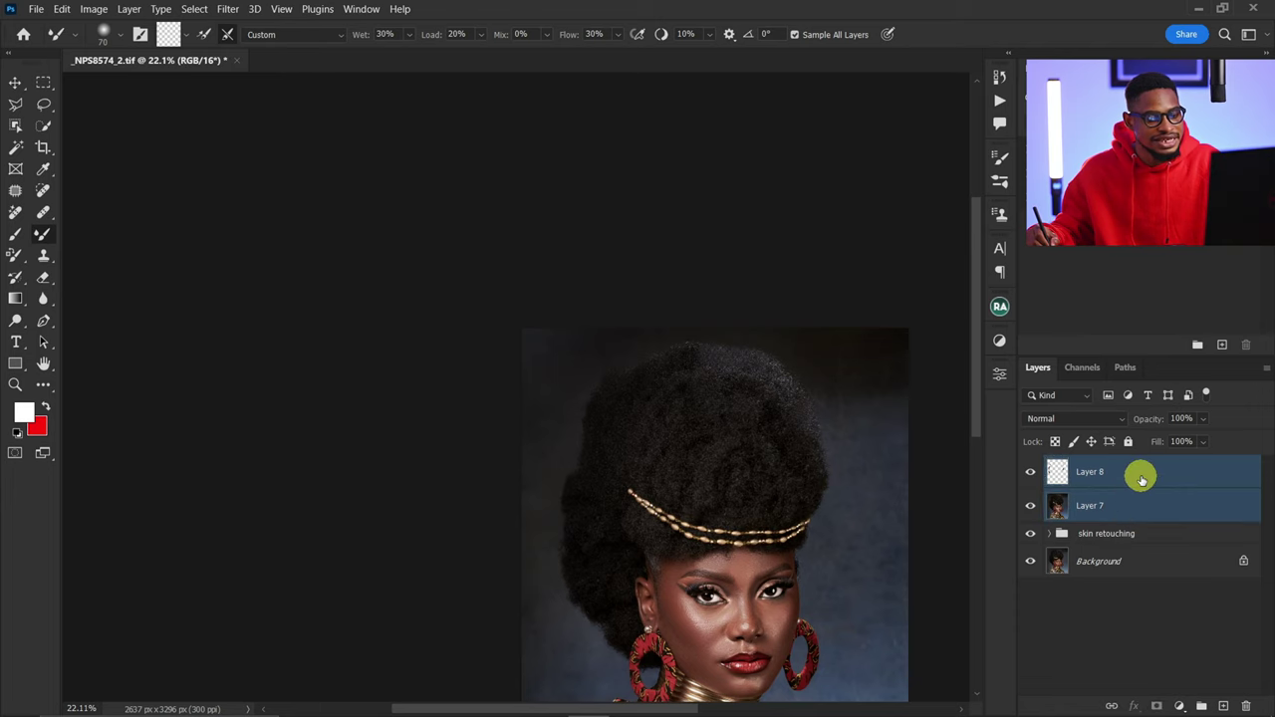
right_click(1142, 481)
left_click(1041, 559)
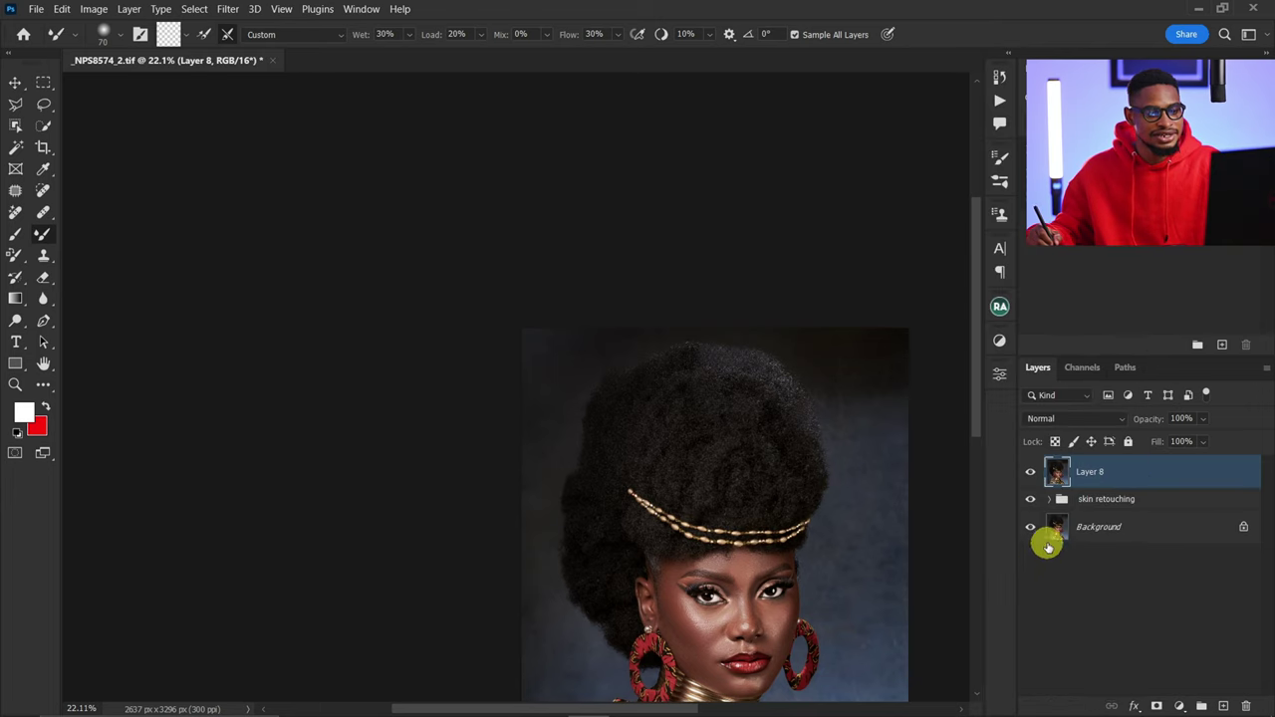
key("z")
left_click_drag(753, 449, 686, 380)
key("space")
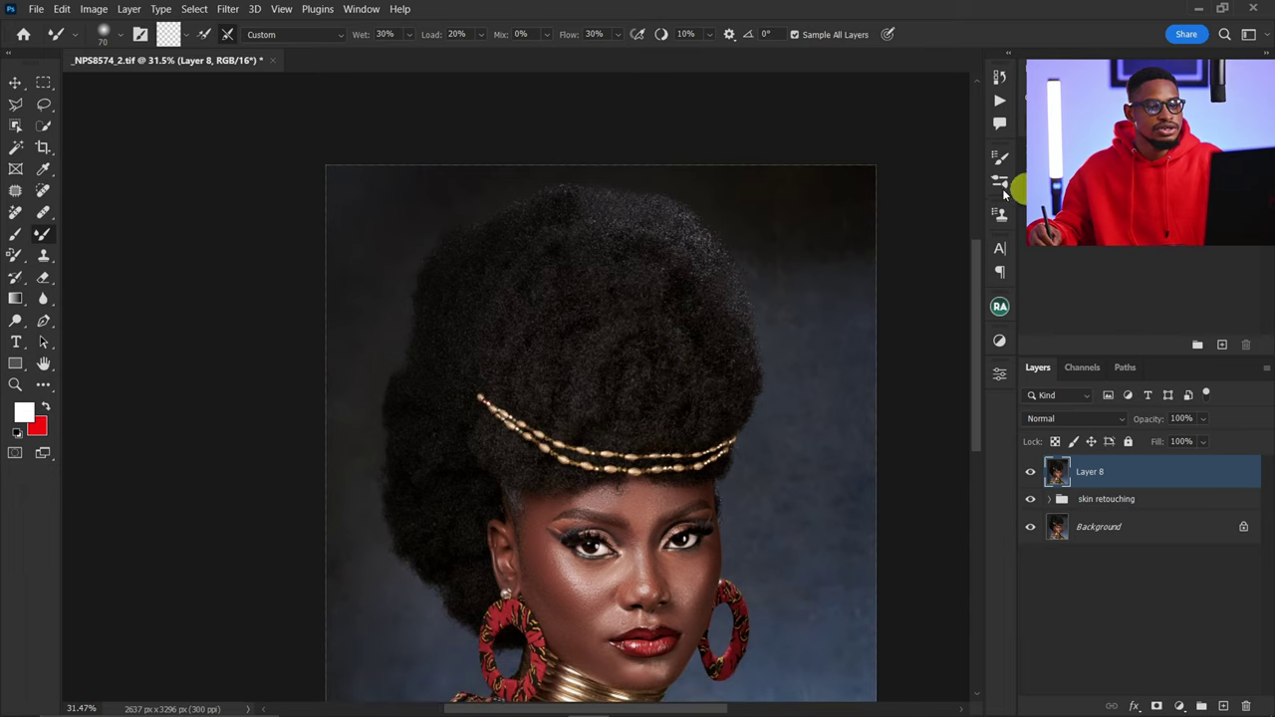
Generate dodge and burn curve layers above Layer 8 with Beauty Retouch DB Curves and delete the Visual Aid group.
left_click(1001, 110)
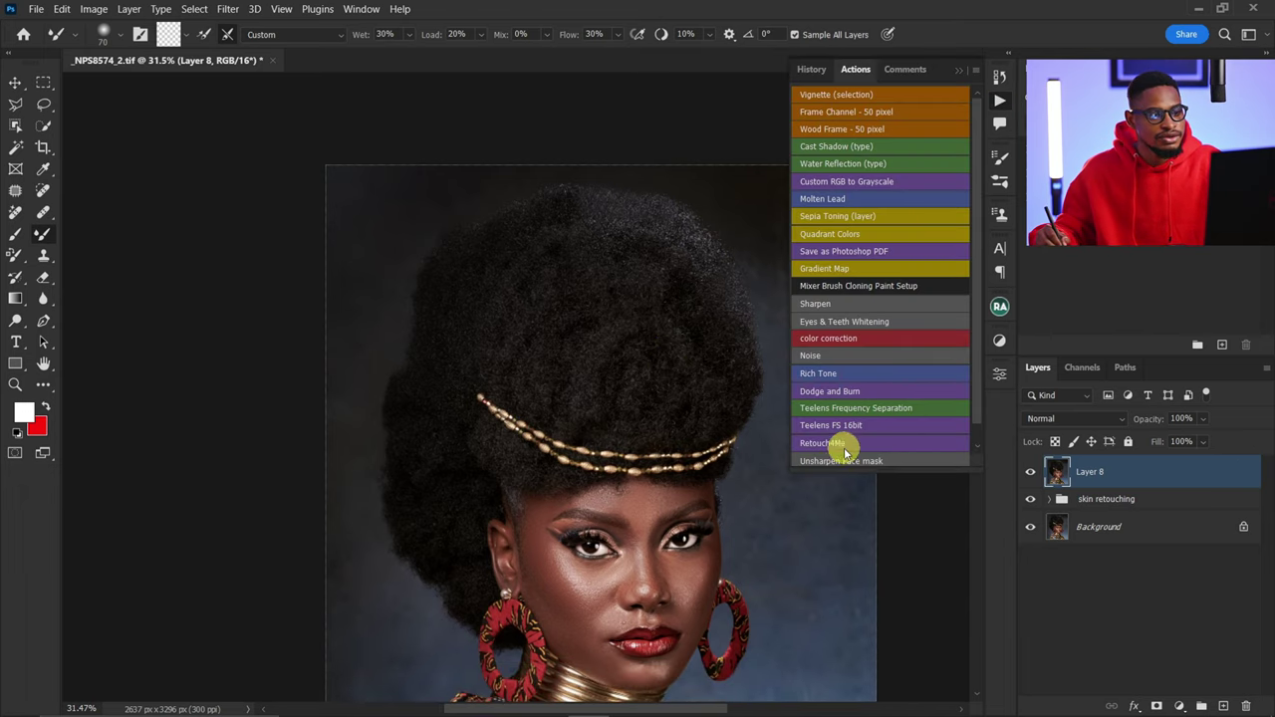
left_click(840, 394)
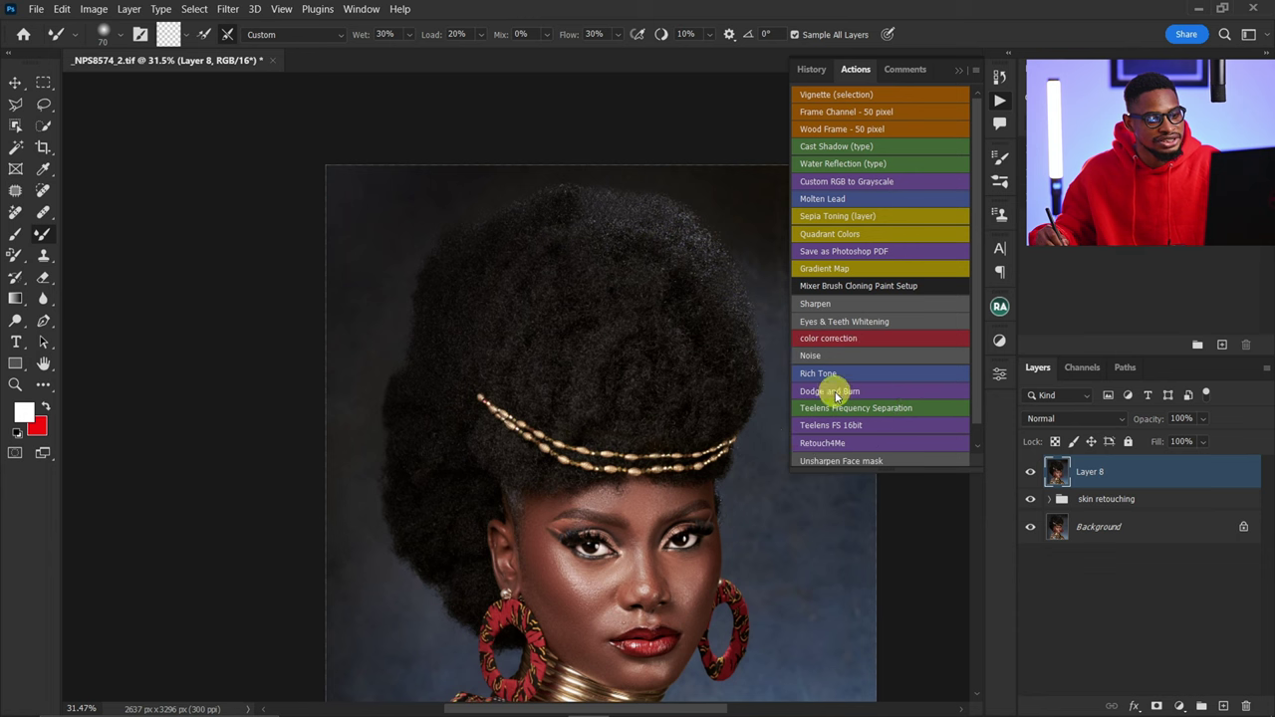
left_click(1000, 309)
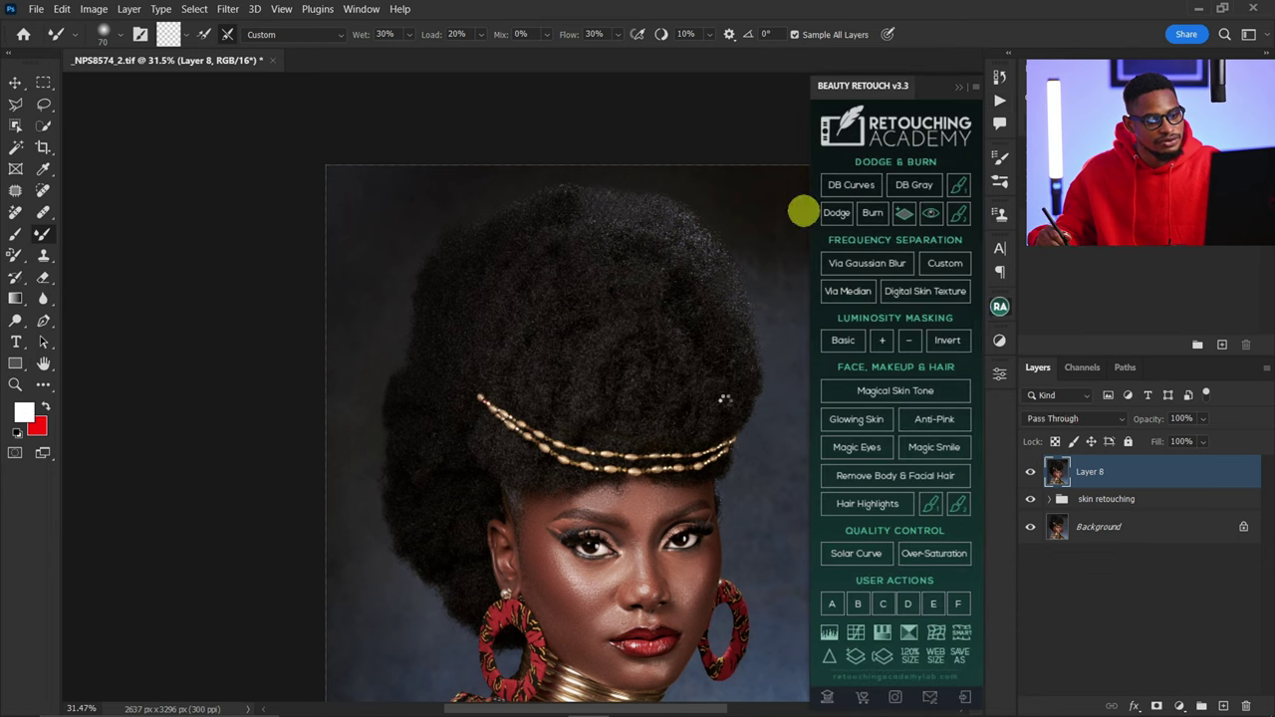
left_click(1141, 475)
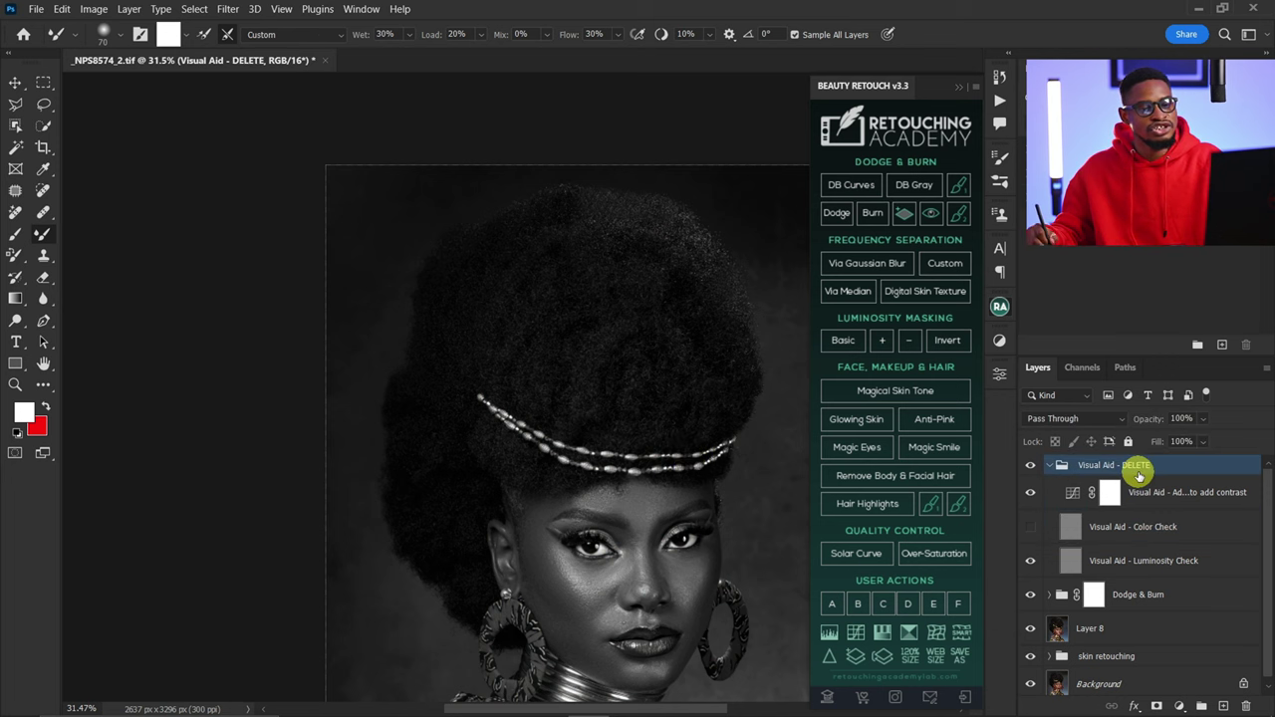
key("Delete")
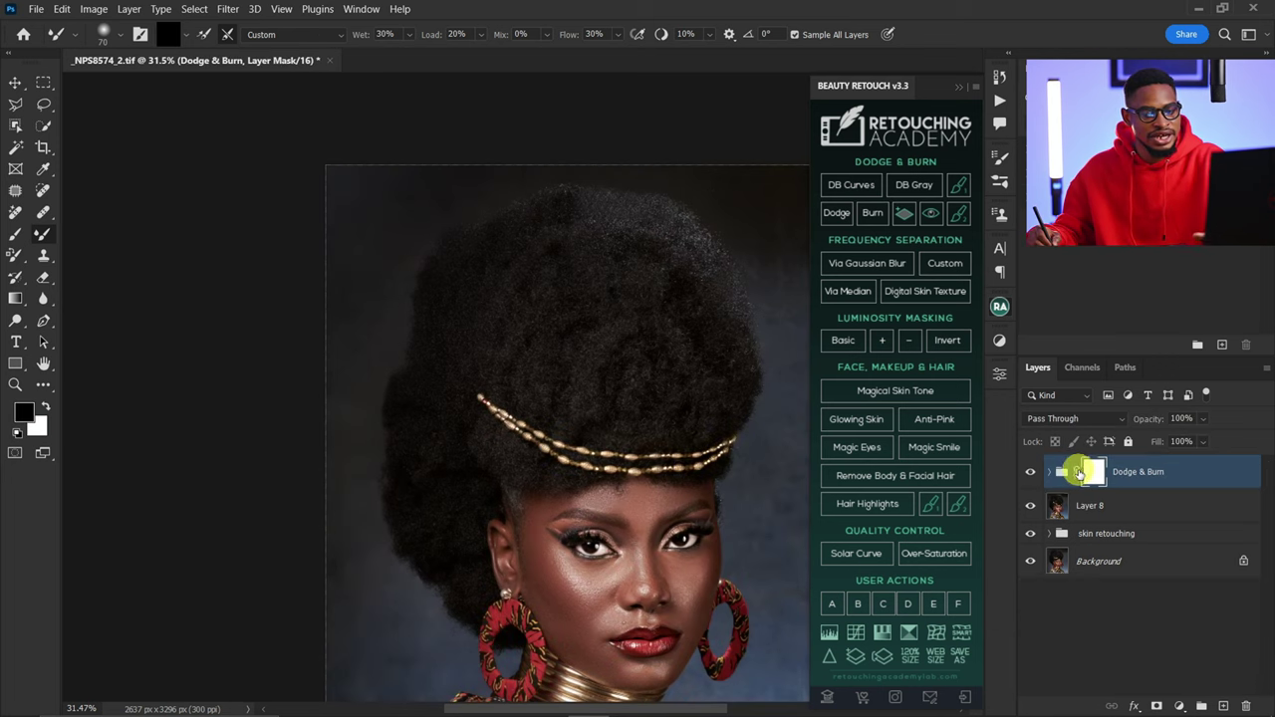
Expand the Dodge & Burn group, target the Dodge Curve mask and ready a white Brush at 2% flow.
scroll(587, 348, "up", 1)
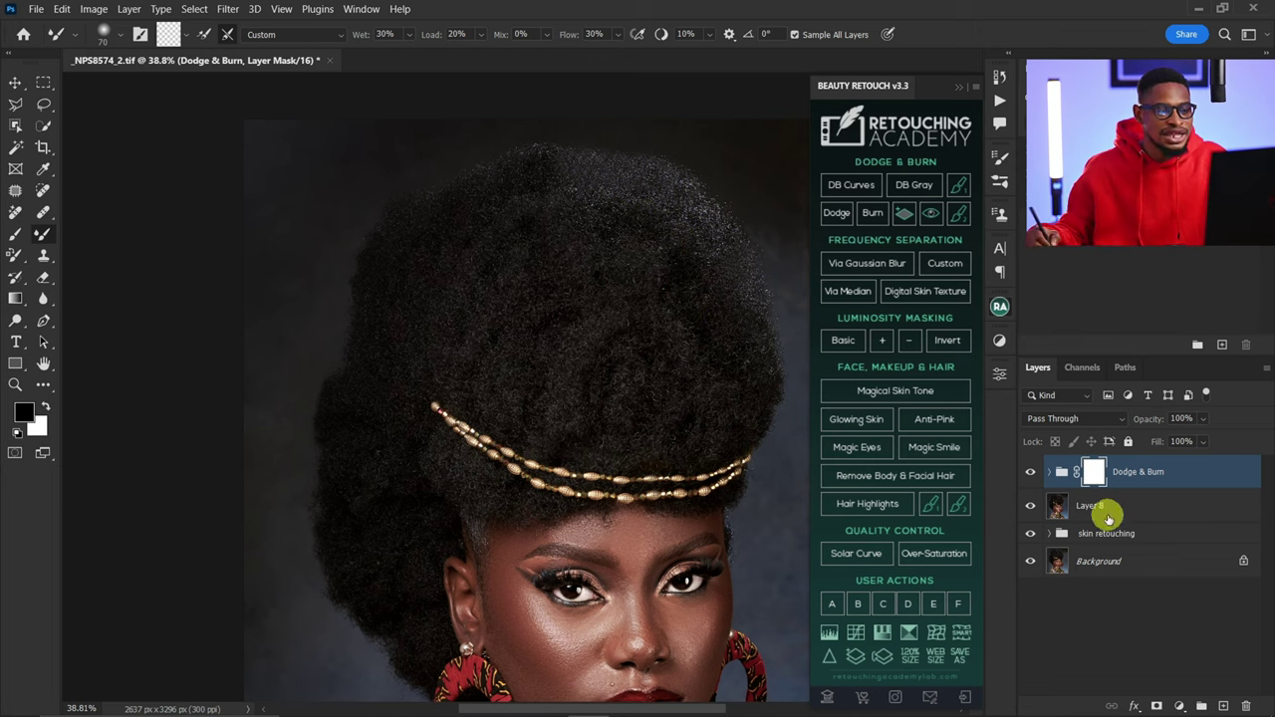
left_click(1048, 472)
left_click(1106, 506)
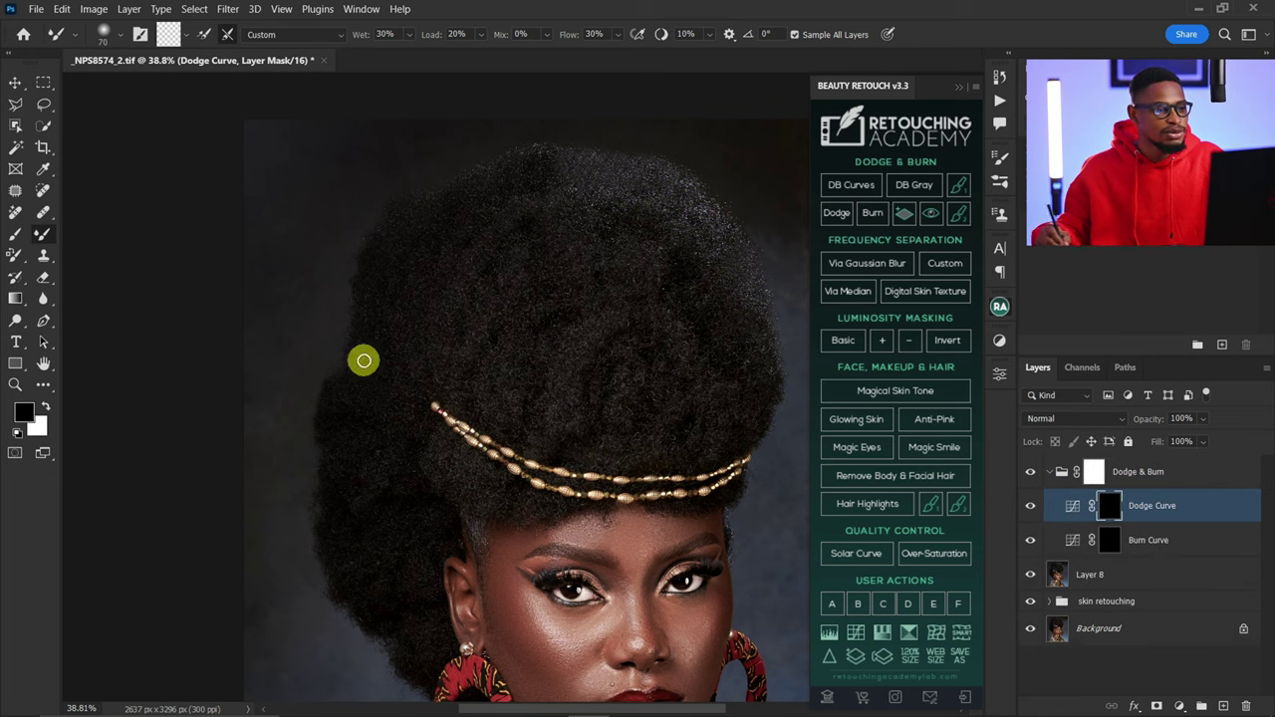
left_click(15, 241)
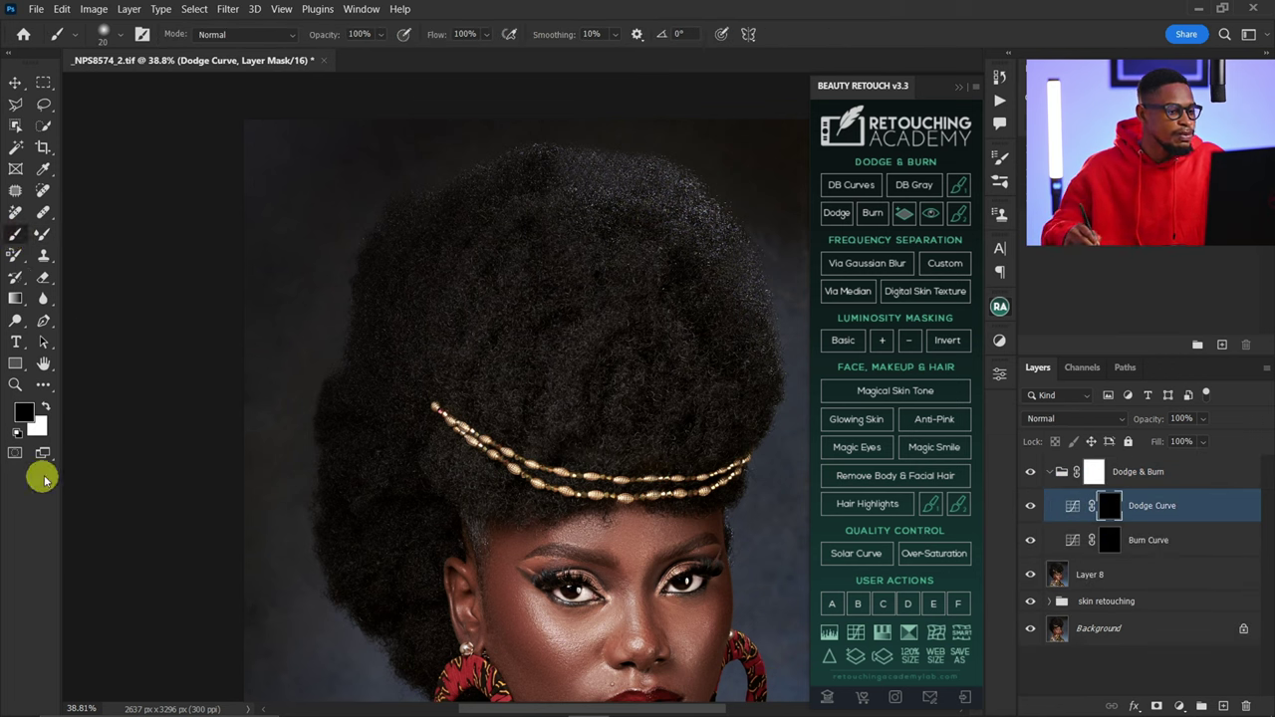
left_click(44, 411)
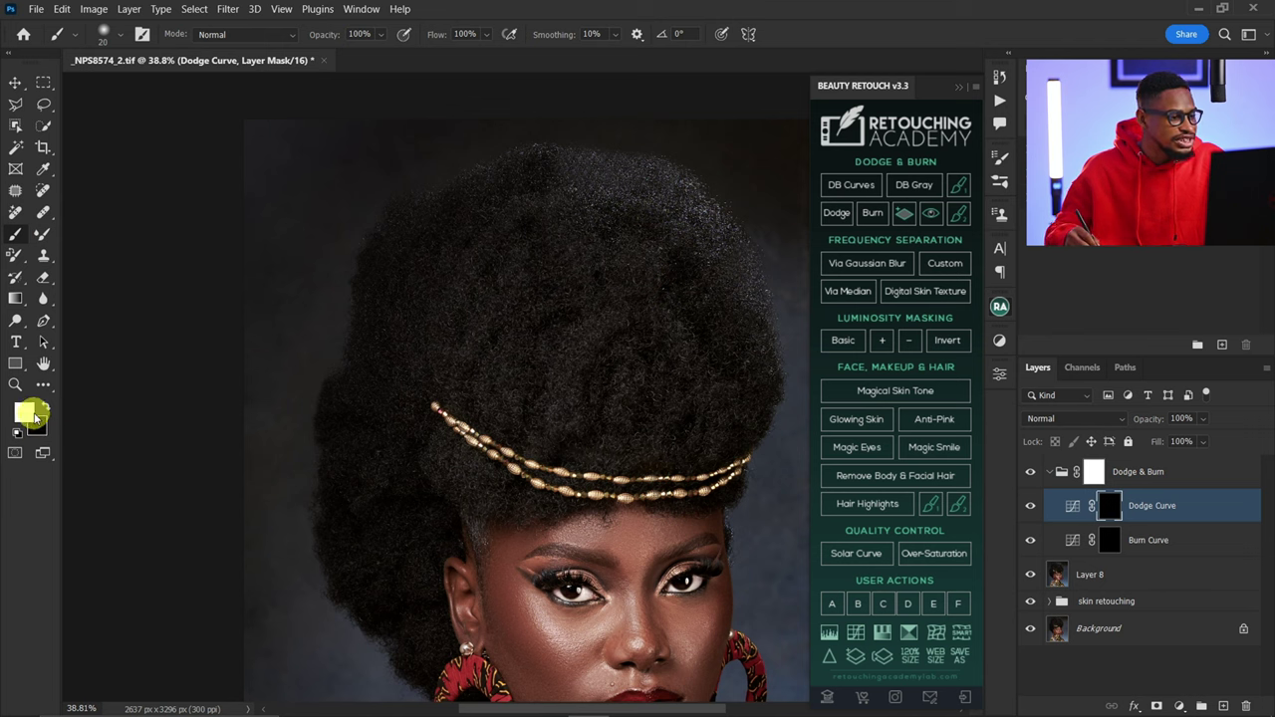
left_click(1082, 520)
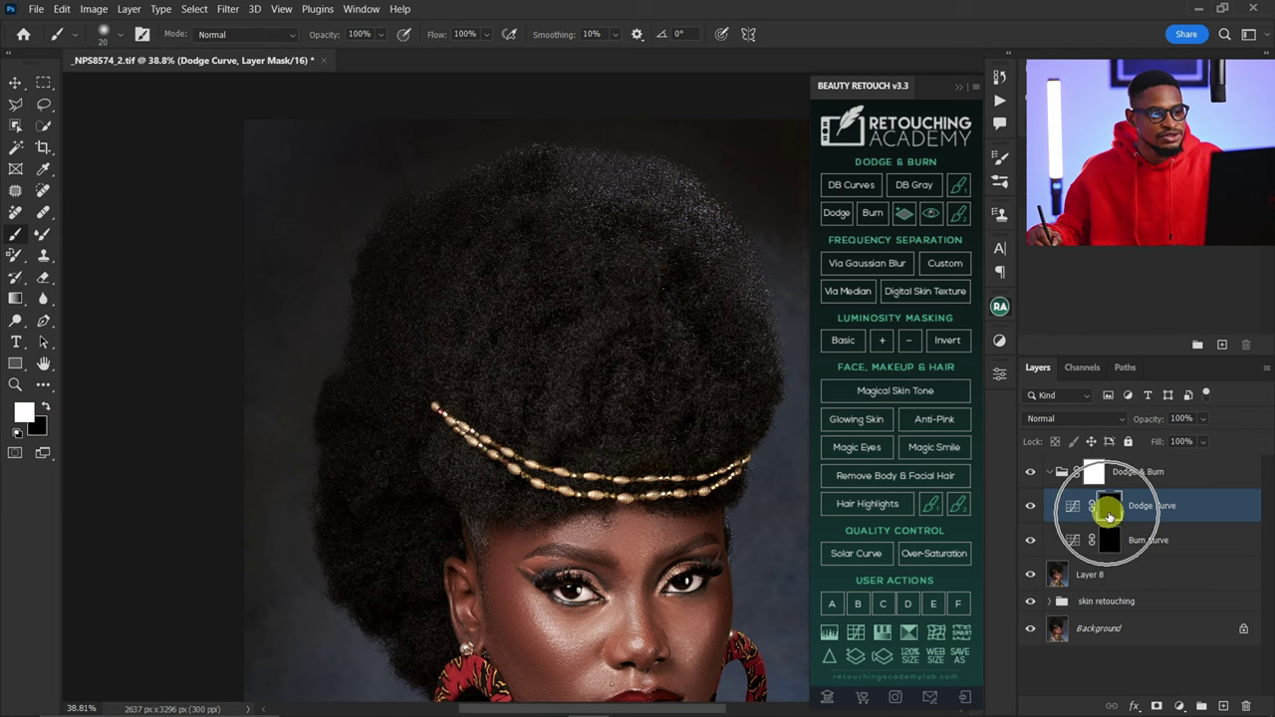
left_click(461, 40)
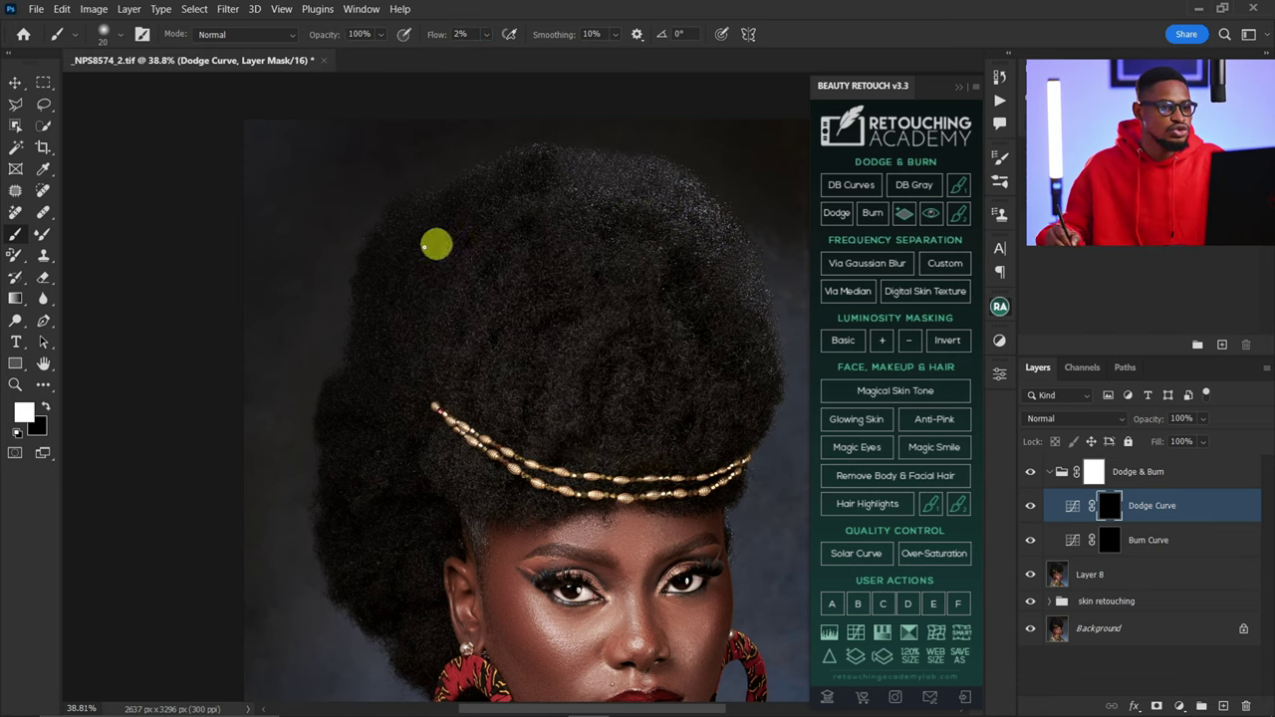
Burn the lighter patches in the middle of the afro on the Burn Curve mask with brush sizes 150 and 100.
scroll(665, 333, "up", 3)
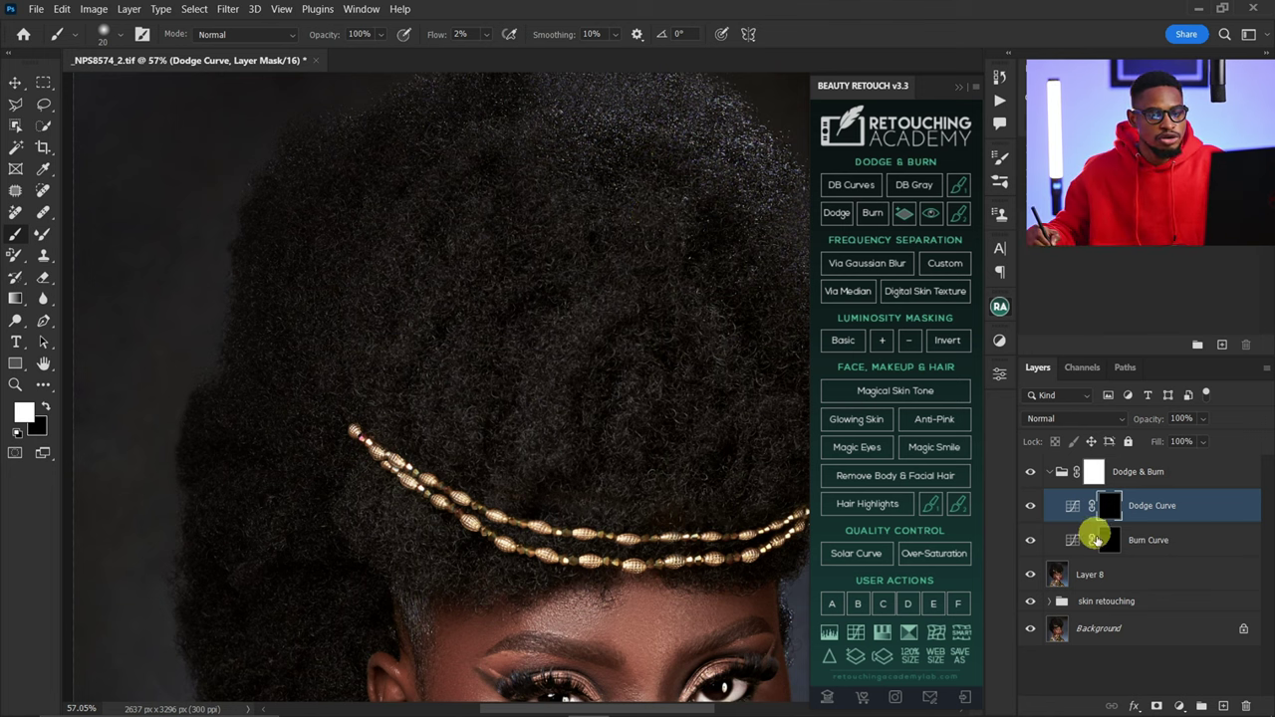
left_click(1096, 539)
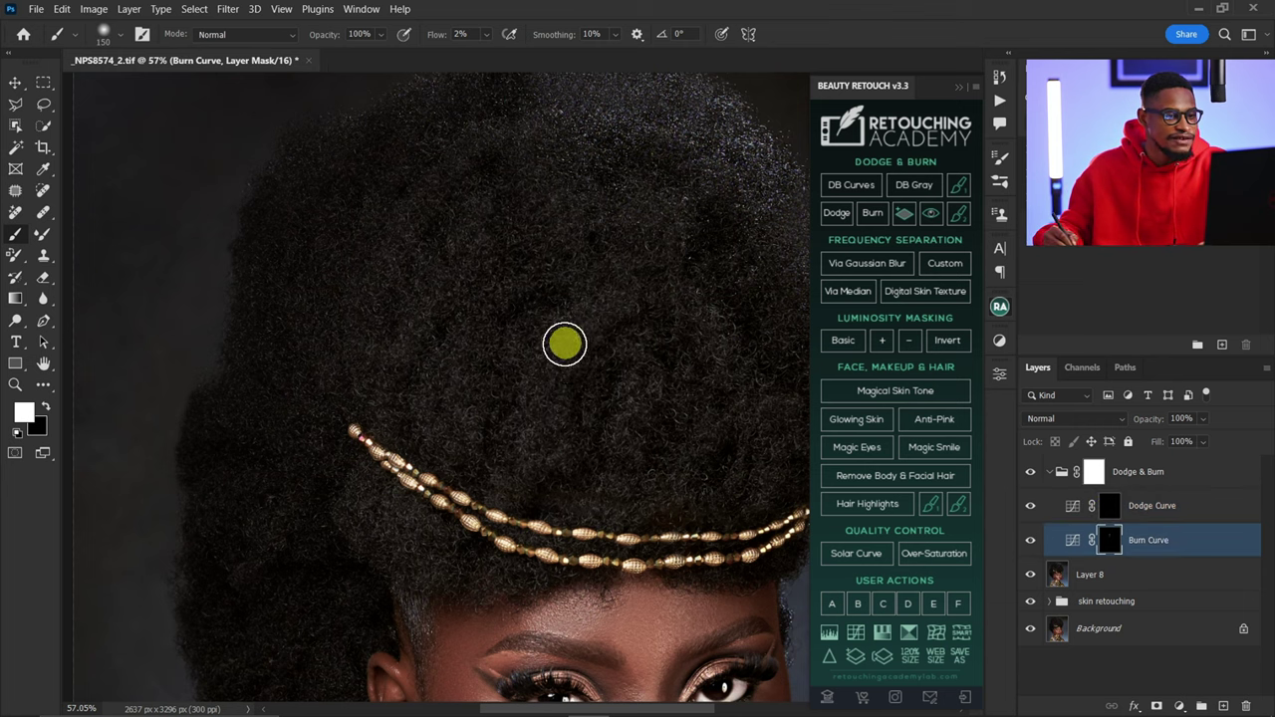
key("bracketleft")
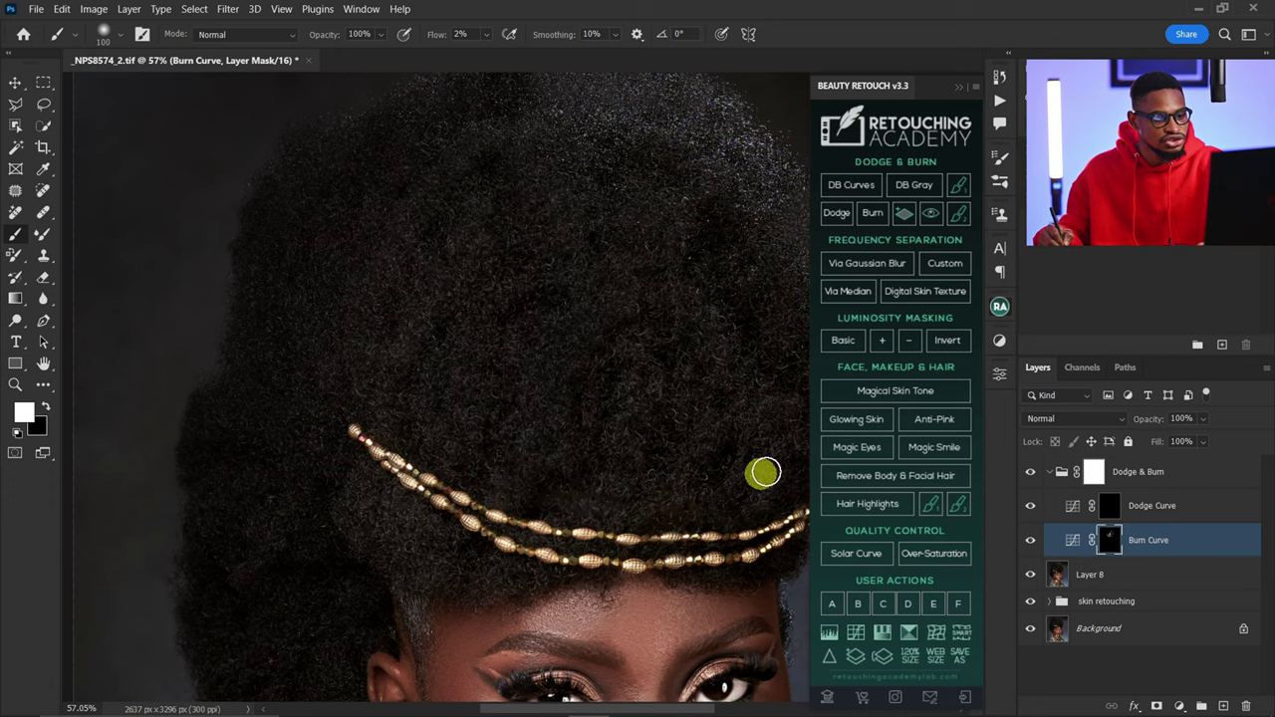
Burn the lighter patches in the right half of the afro above the bead strands, using brush sizes 150 and 100.
left_click_drag(663, 421, 588, 387)
key("p")
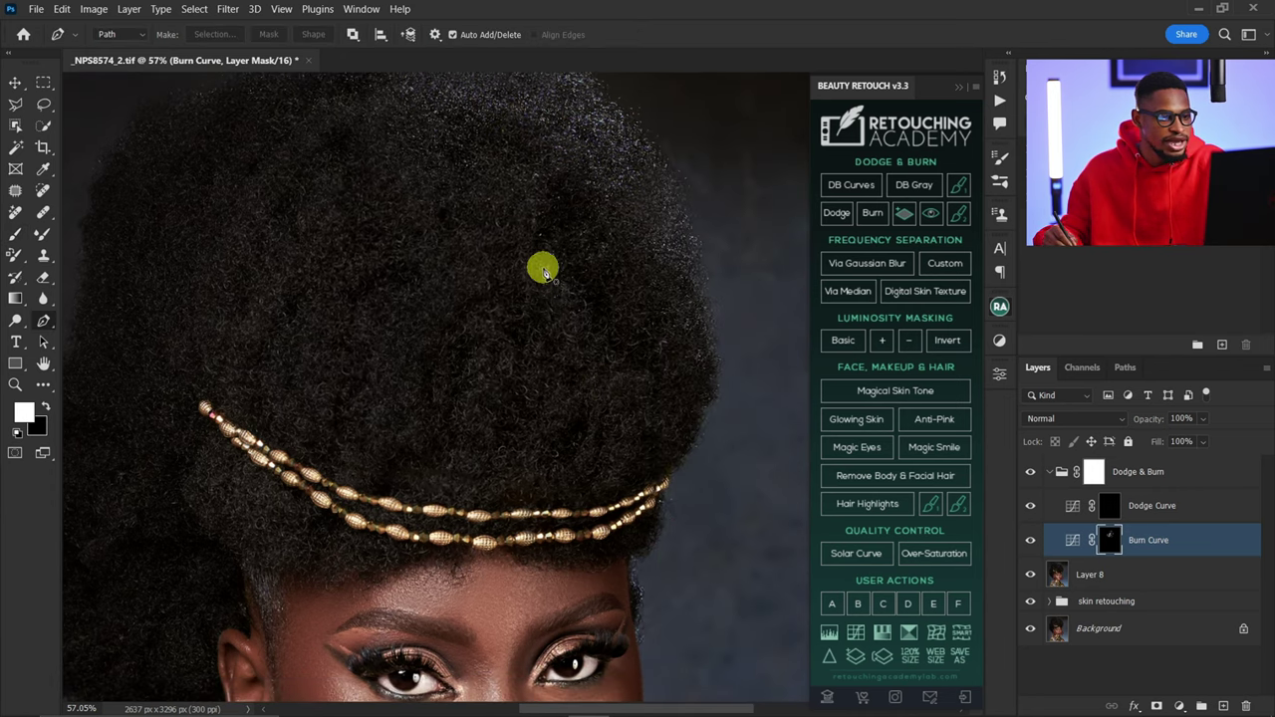
key("b")
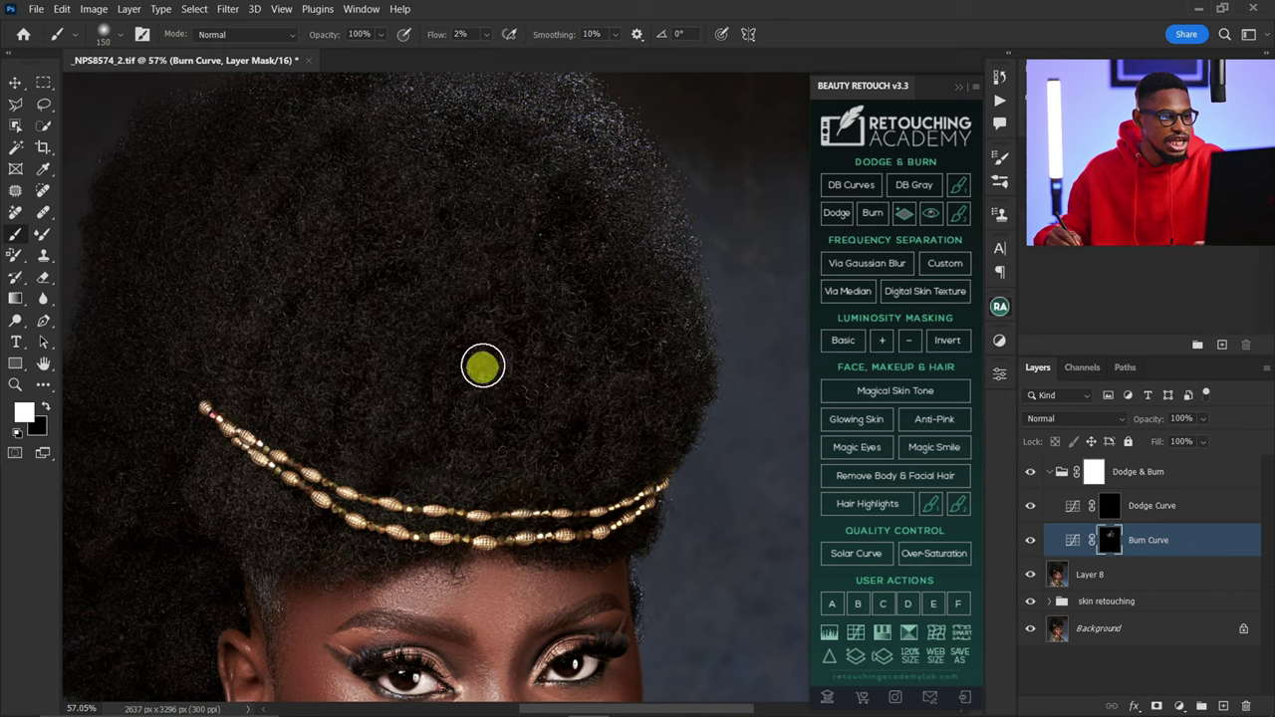
key("bracketright")
key("bracketright")
key("bracketright")
key("bracketleft")
key("bracketleft")
key("bracketleft")
key("bracketleft")
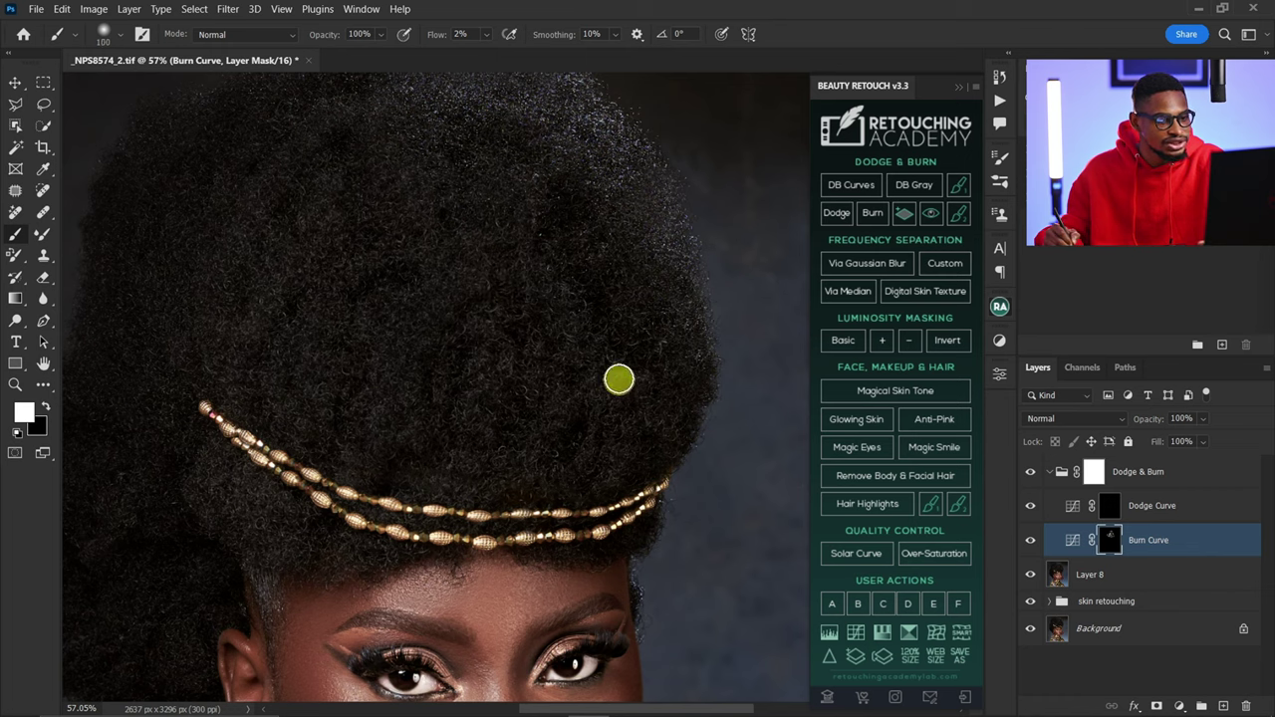
Burn the uneven light patches in the upper-left part of the afro on the Burn Curve mask with a size 200 brush.
left_click_drag(394, 266, 538, 305)
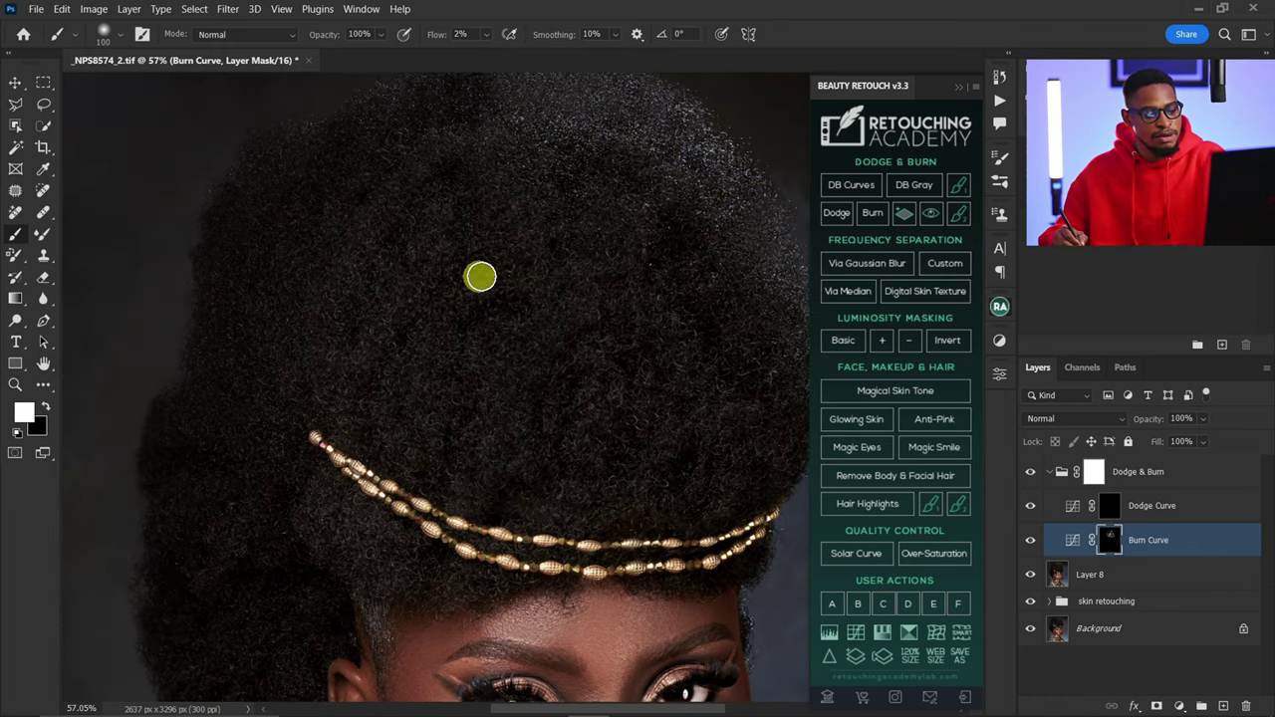
key("bracketright")
key("bracketright")
key("bracketright")
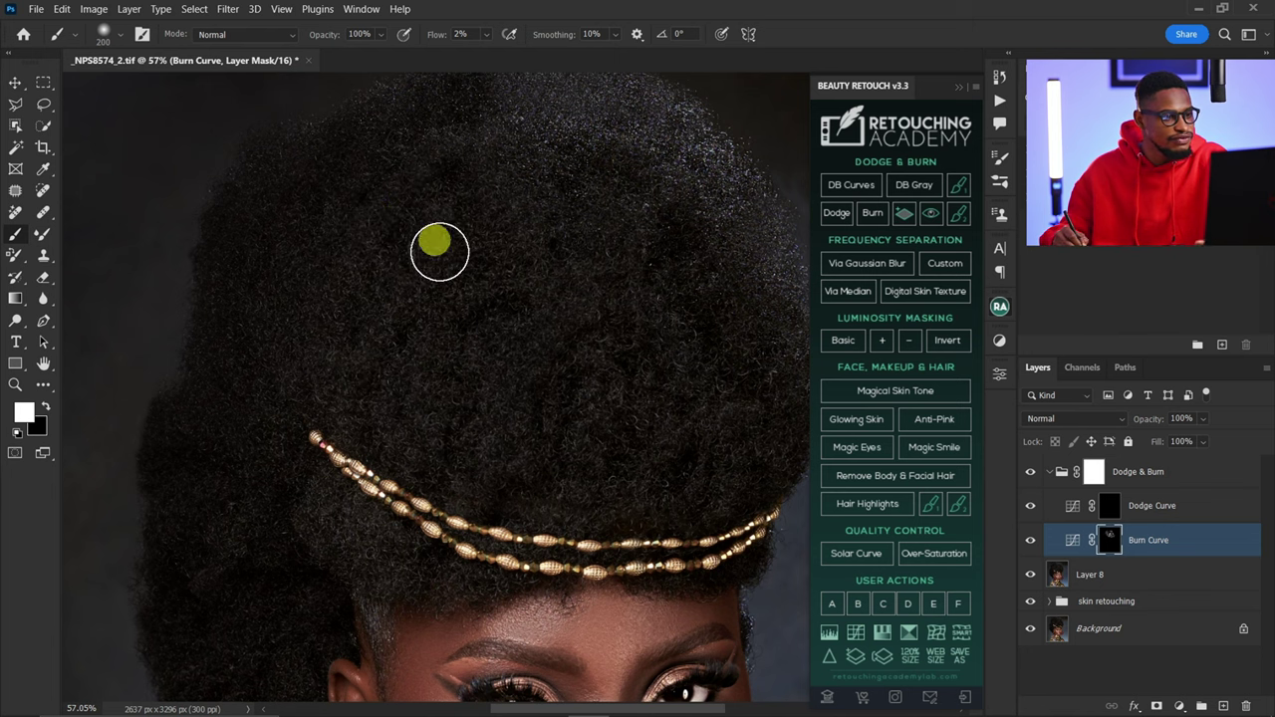
key("bracketright")
key("bracketright")
key("bracketright")
key("bracketleft")
key("bracketleft")
key("bracketleft")
key("bracketleft")
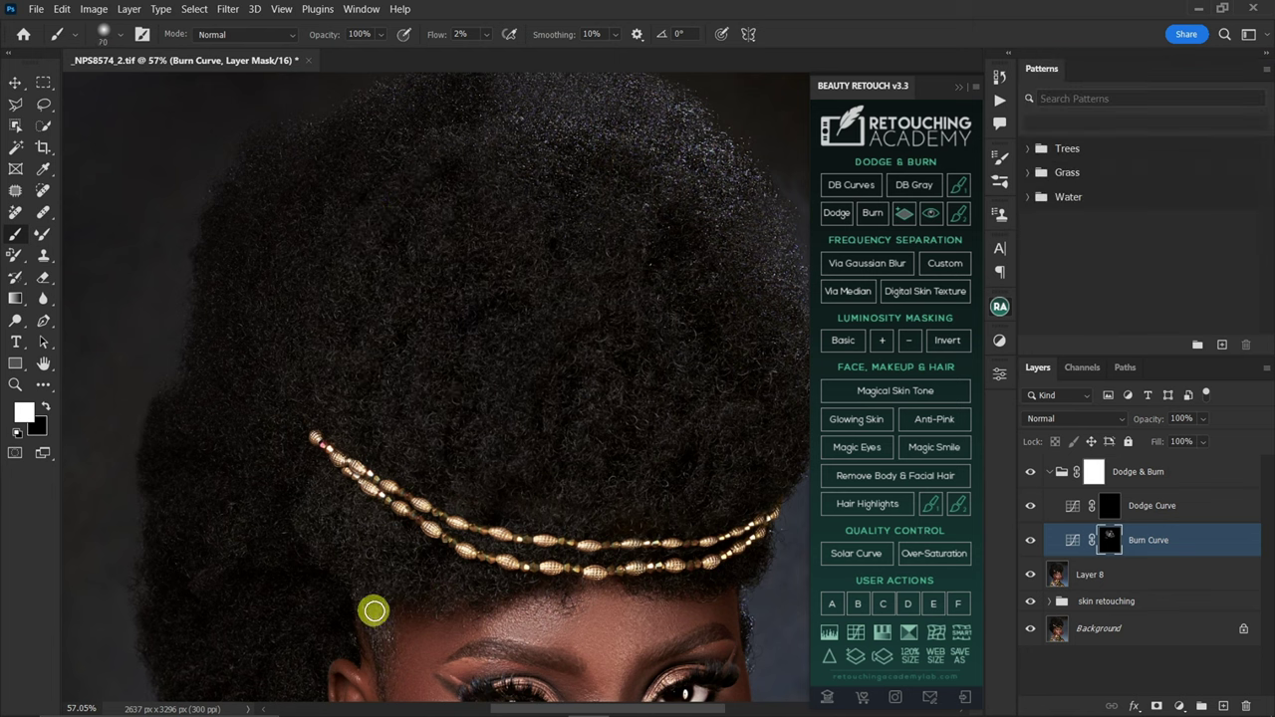
Dodge the dark patches on the afro's right side and crown on the Dodge Curve mask, enlarging the brush to 300 for the crown.
left_click(1155, 505)
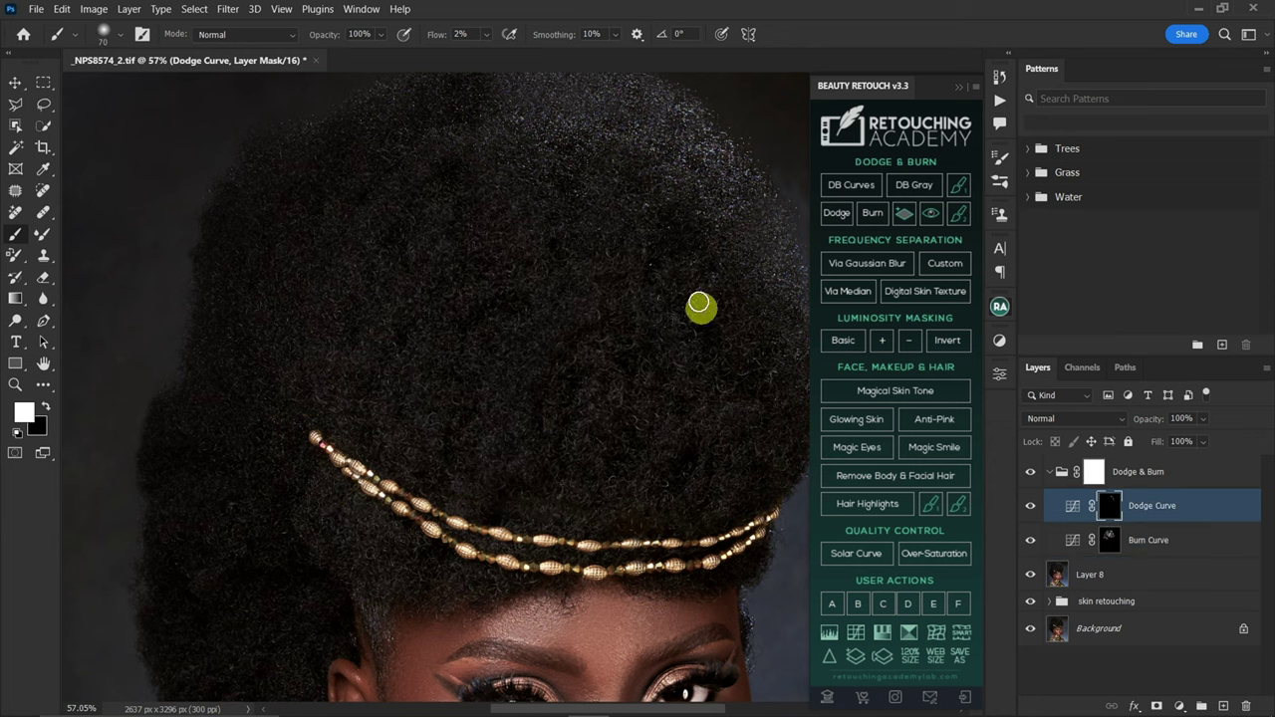
left_click(1149, 540)
scroll(553, 372, "up", 2)
key("bracketright")
key("bracketright")
key("bracketright")
key("bracketright")
key("bracketright")
key("bracketright")
key("bracketright")
key("bracketright")
key("bracketleft")
key("bracketleft")
key("bracketleft")
key("bracketleft")
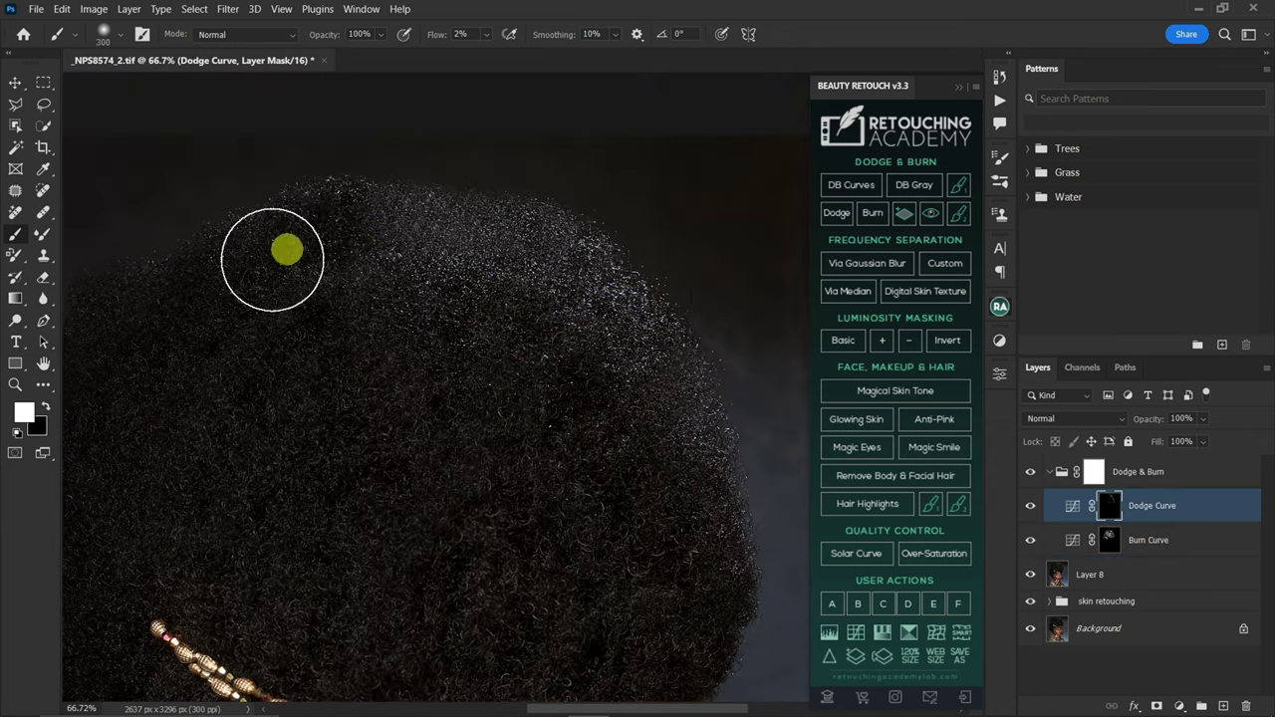
Even out the remaining light and dark areas across the whole afro on the Dodge Curve and Burn Curve masks.
key("alt+bracketleft")
key("alt+bracketright")
key("ctrl+minus")
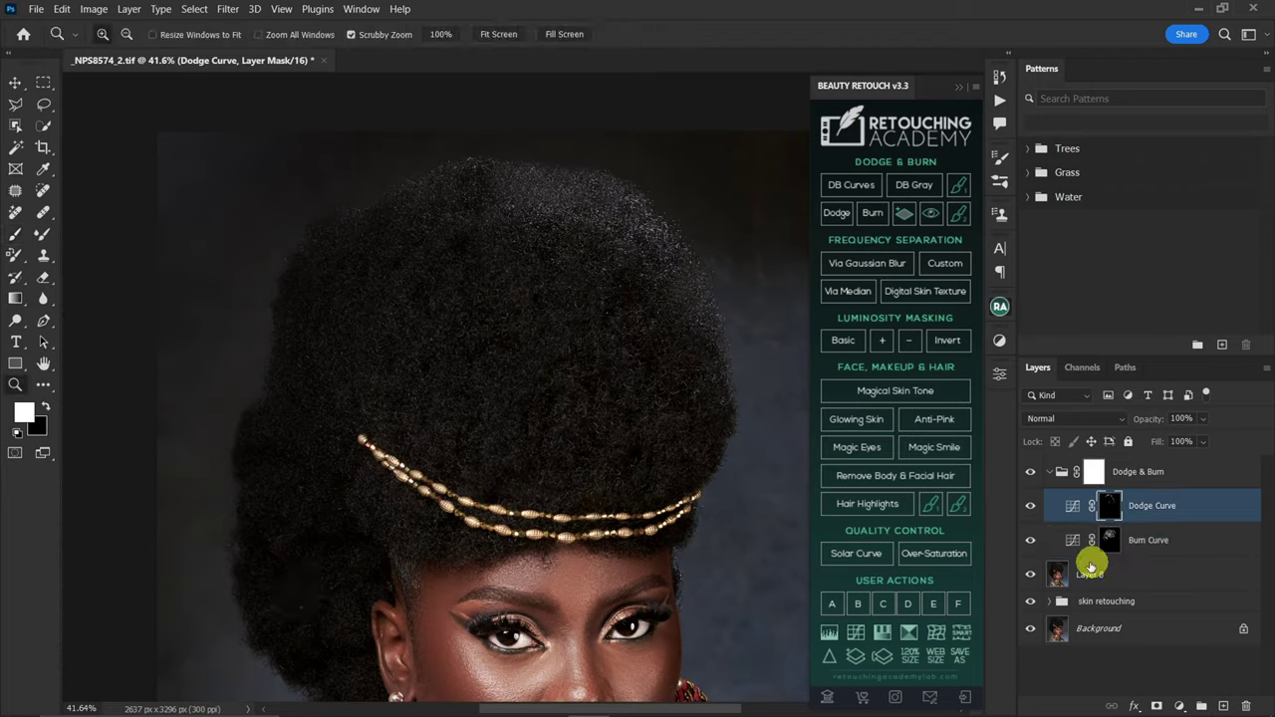
key("alt+bracketleft")
key("alt+bracketright")
key("ctrl+plus")
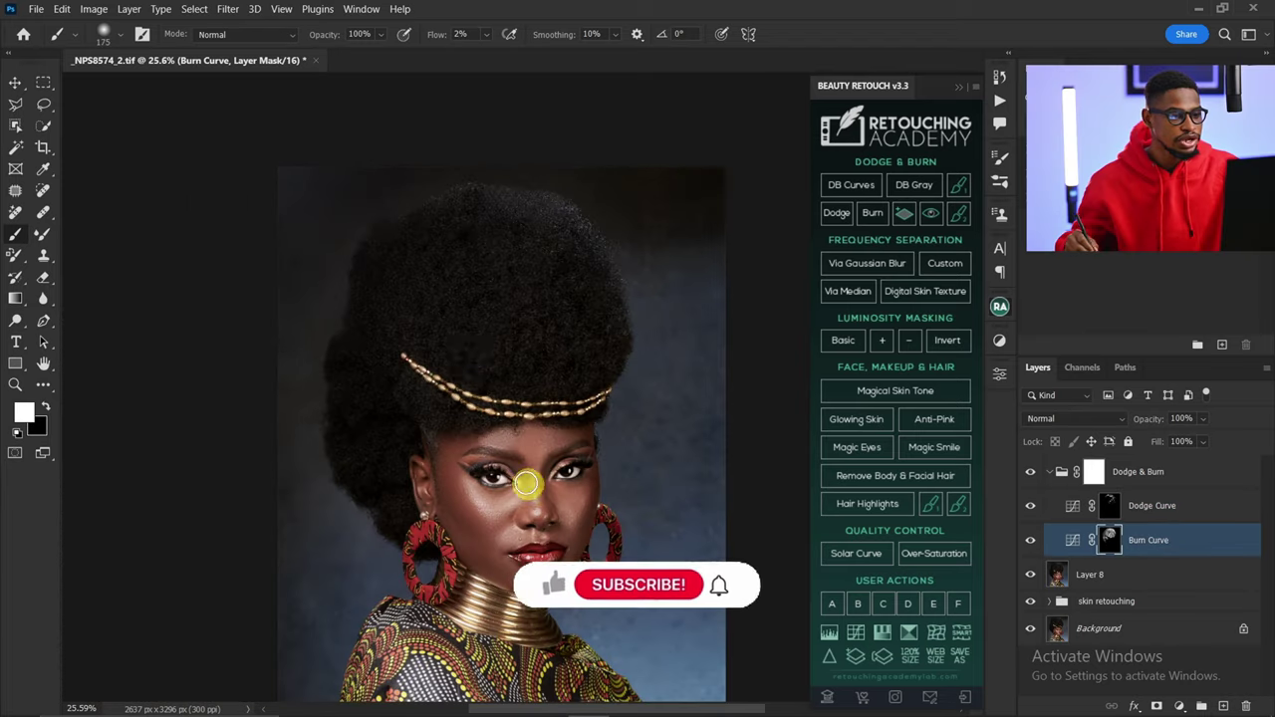
Collapse the Dodge & Burn group and compare the full portrait with the group hidden and shown.
left_click_drag(519, 413, 529, 337)
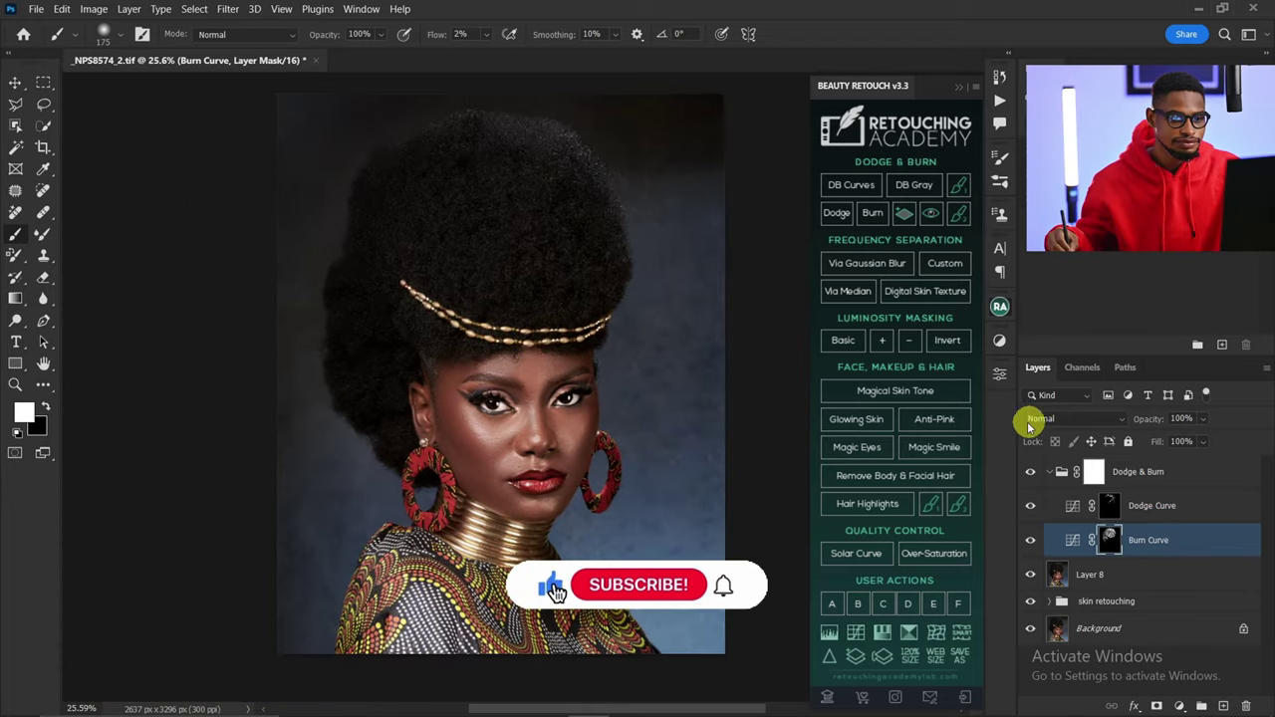
left_click(1048, 472)
left_click(1032, 475)
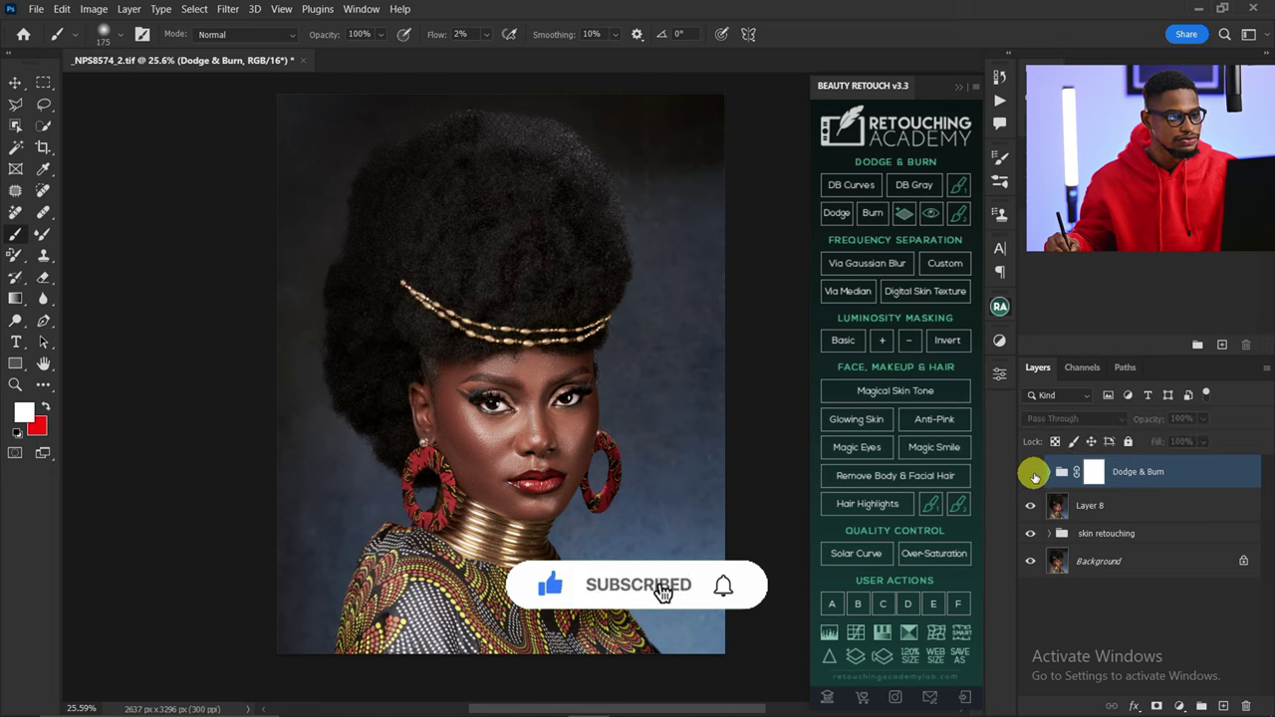
left_click(1032, 475)
left_click(1032, 474)
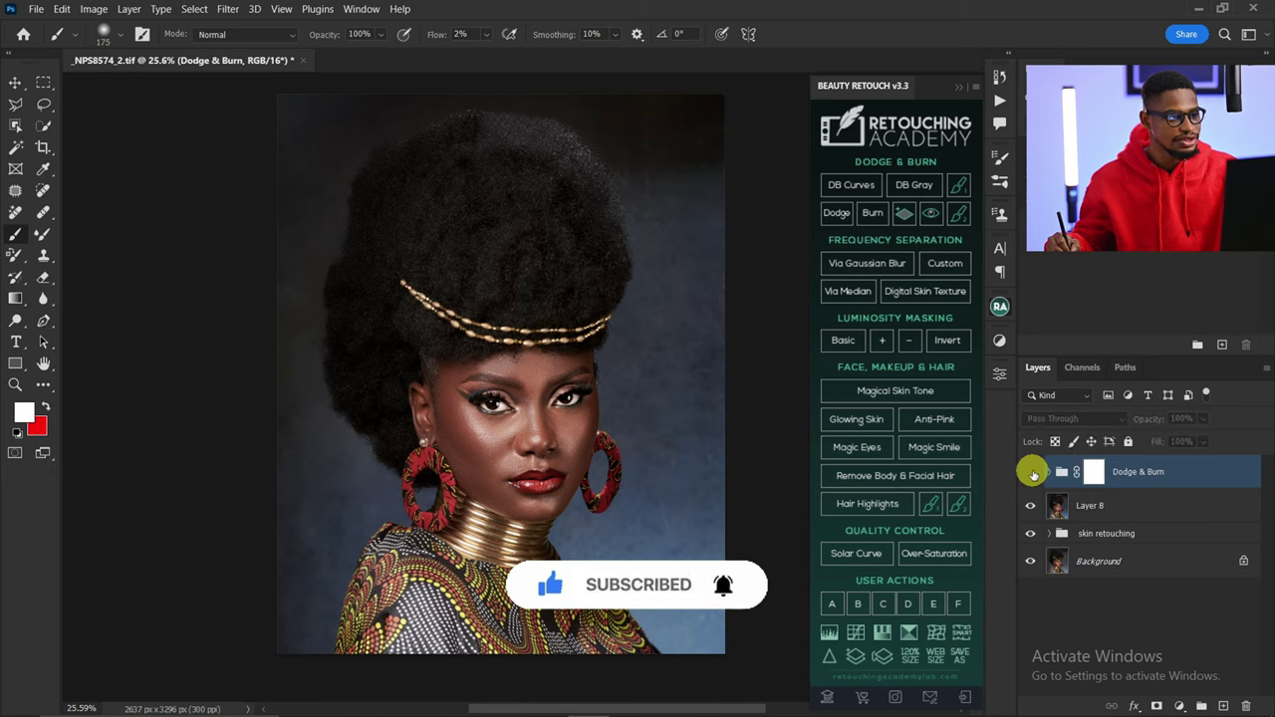
left_click(1030, 474)
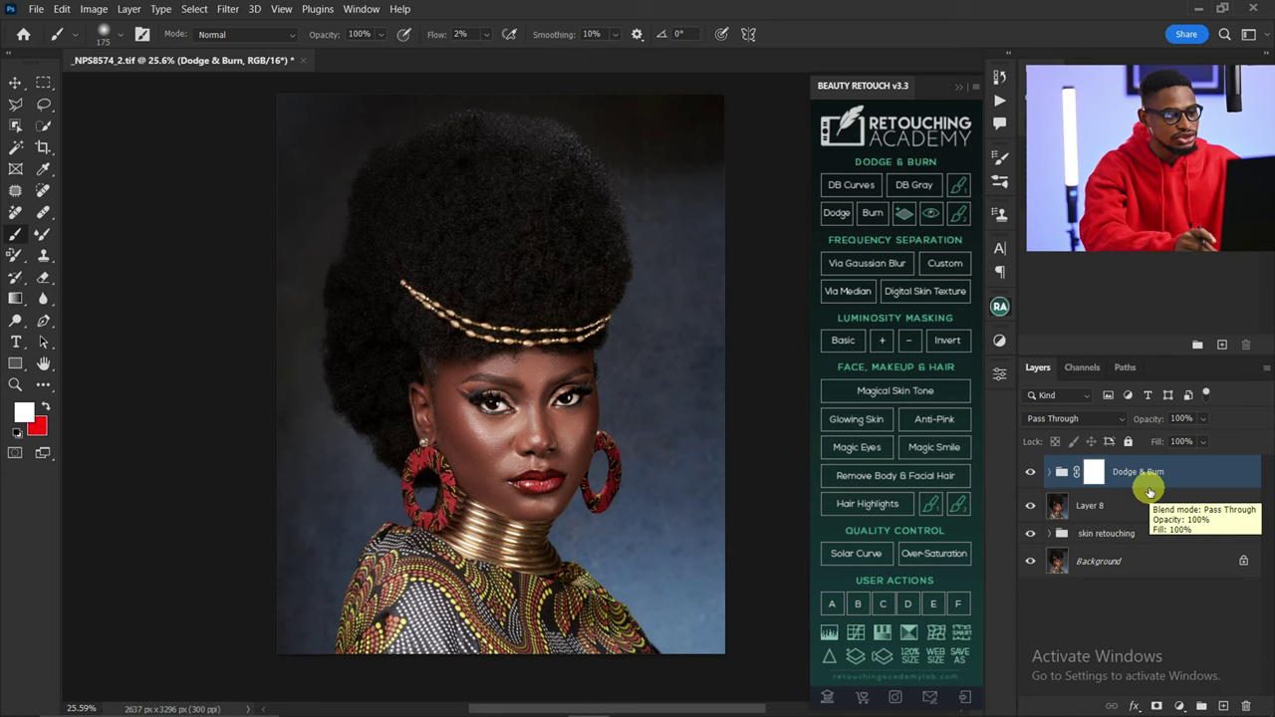
Stamp all visible layers into a new top layer and open it in the Liquify filter.
key("ctrl+shift+alt+e")
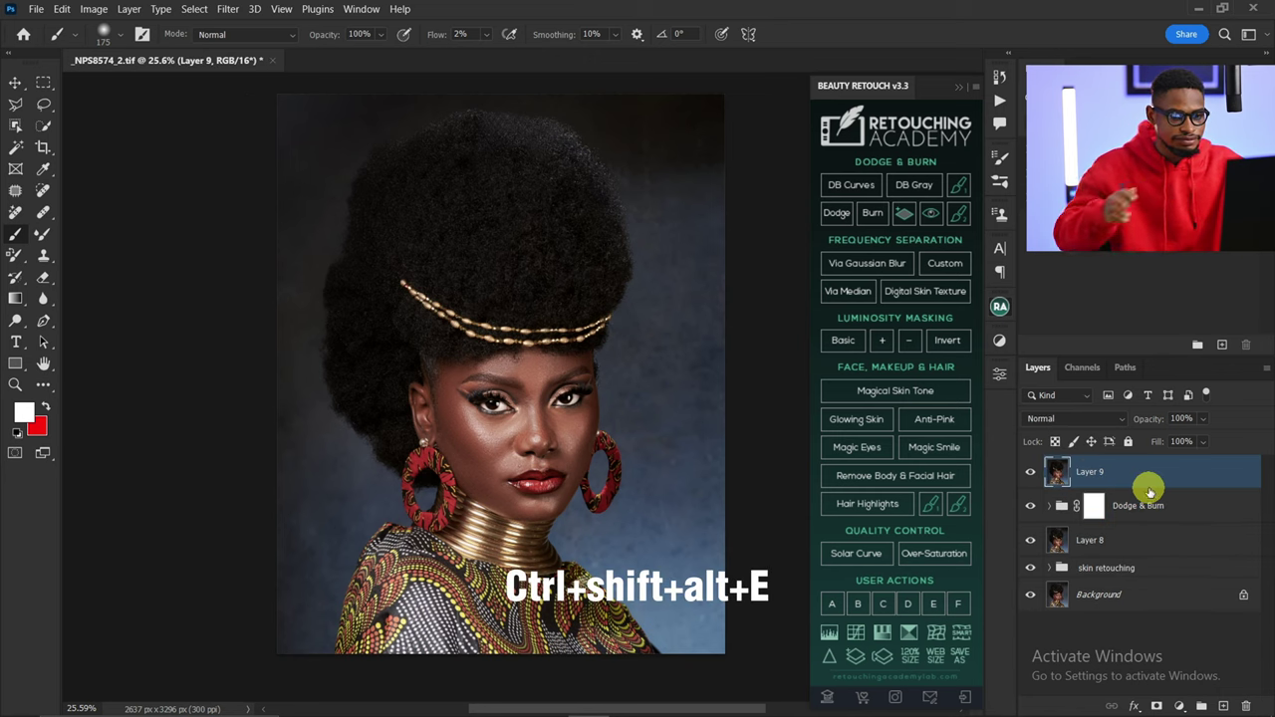
left_click(229, 9)
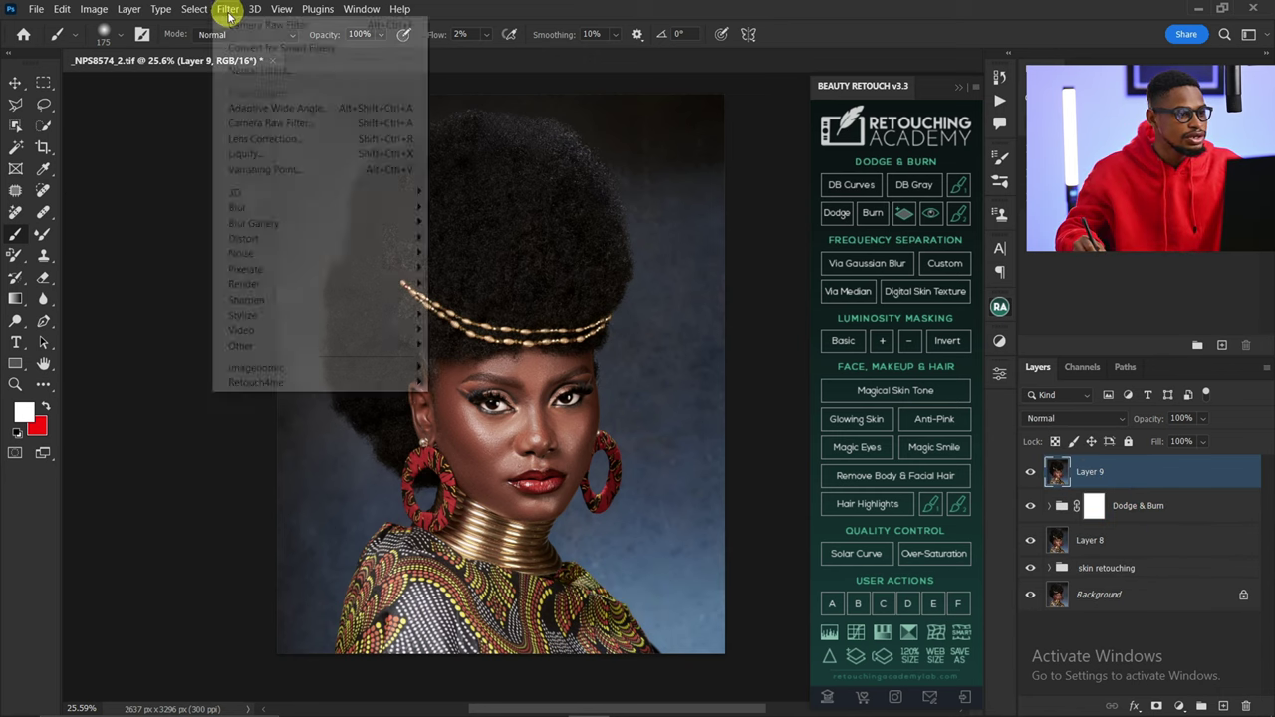
left_click(275, 154)
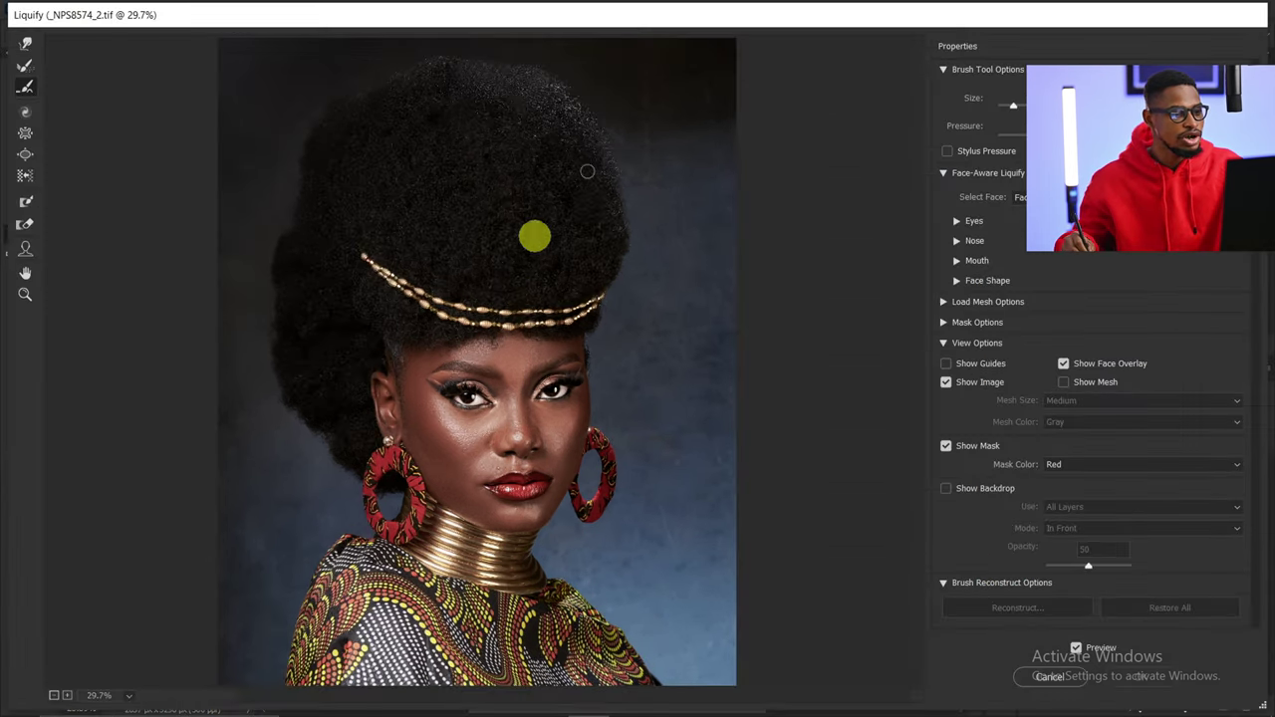
Smooth the afro's right edge up to the crown with the Forward Warp tool at pressure 10.
left_click(25, 44)
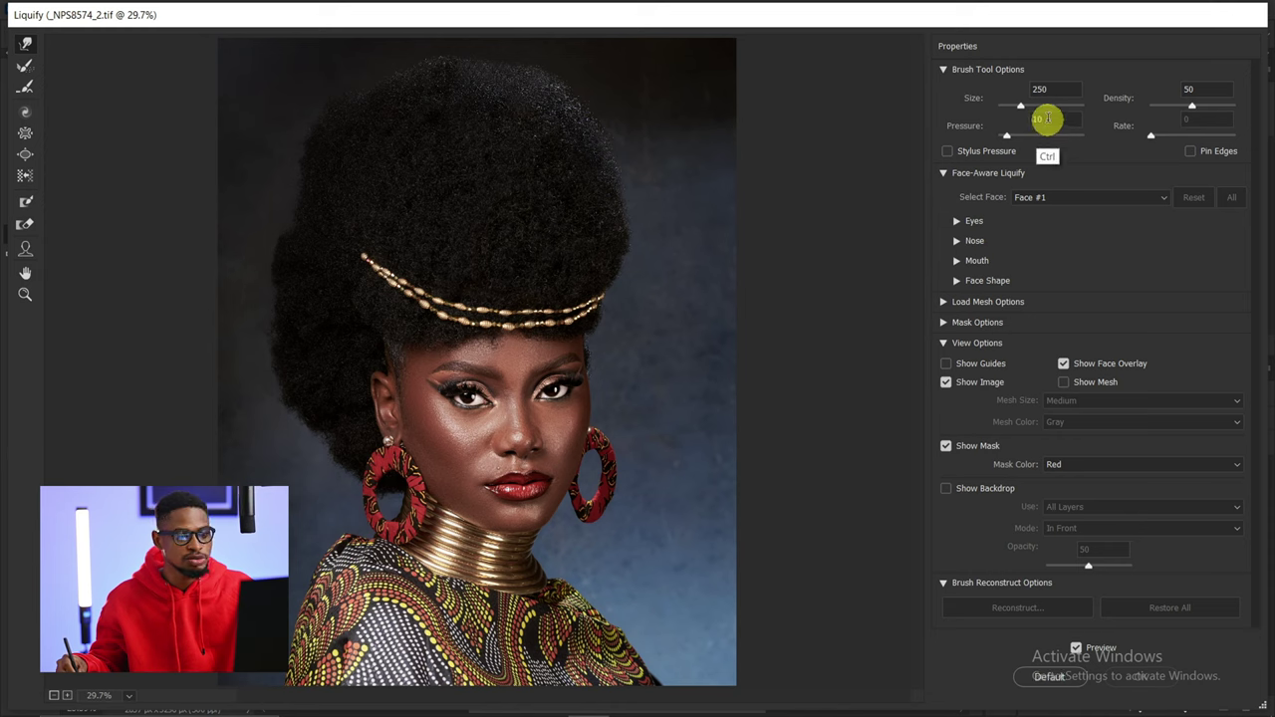
left_click(1045, 118)
left_click(1046, 120)
left_click(1053, 144)
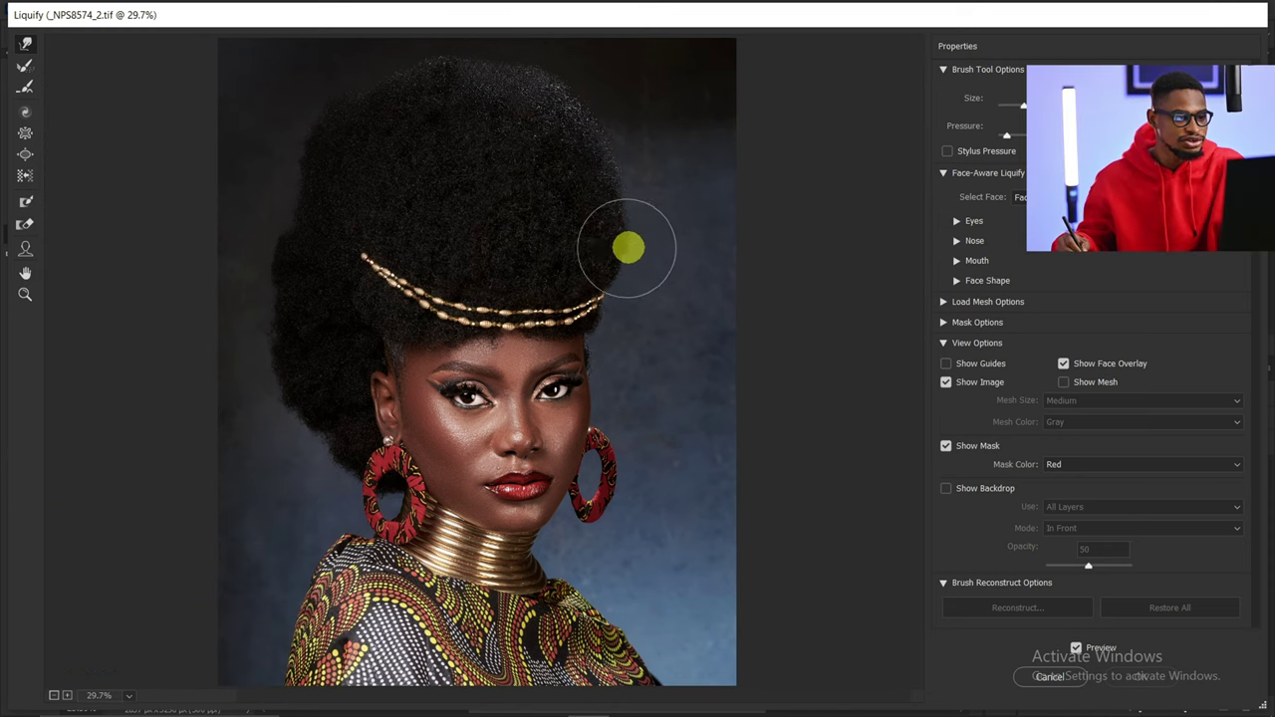
mouse_move(653, 235)
left_mouse_down()
mouse_move(613, 196)
mouse_move(545, 79)
left_mouse_up()
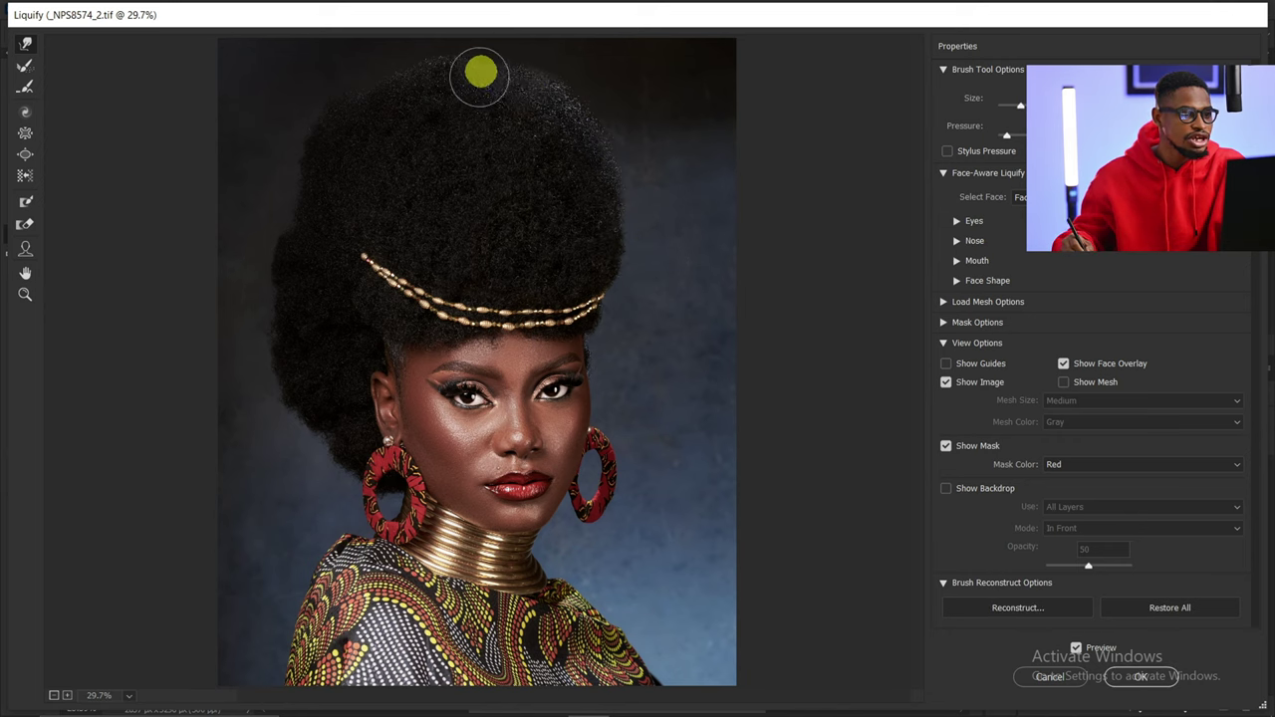
Smooth the afro's outline from the crown down its upper left side with a larger Forward Warp brush.
key("bracketright")
key("bracketright")
mouse_move(469, 76)
left_mouse_down()
mouse_move(437, 60)
mouse_move(455, 91)
mouse_move(438, 65)
mouse_move(444, 81)
mouse_move(433, 67)
mouse_move(429, 91)
mouse_move(335, 120)
mouse_move(315, 108)
mouse_move(343, 127)
mouse_move(330, 98)
mouse_move(354, 118)
mouse_move(353, 98)
mouse_move(364, 111)
mouse_move(320, 146)
left_mouse_up()
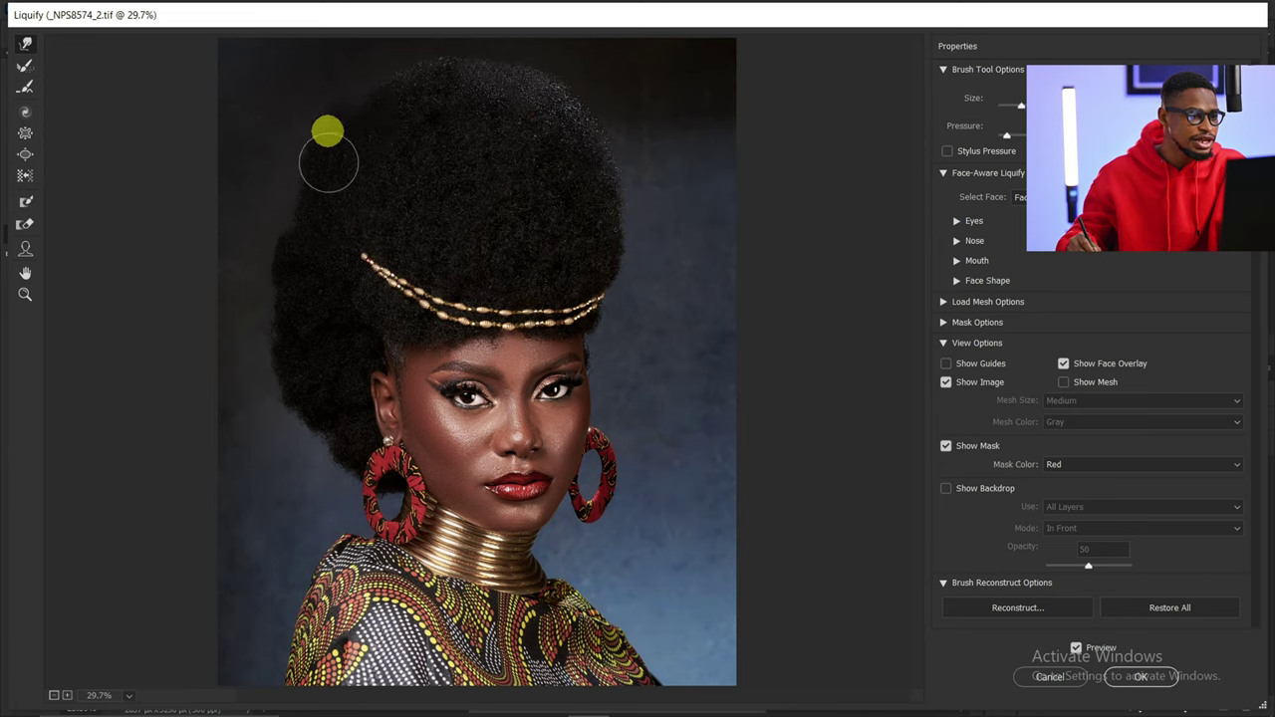
mouse_move(325, 100)
left_mouse_down()
mouse_move(347, 82)
mouse_move(303, 136)
mouse_move(308, 203)
left_mouse_up()
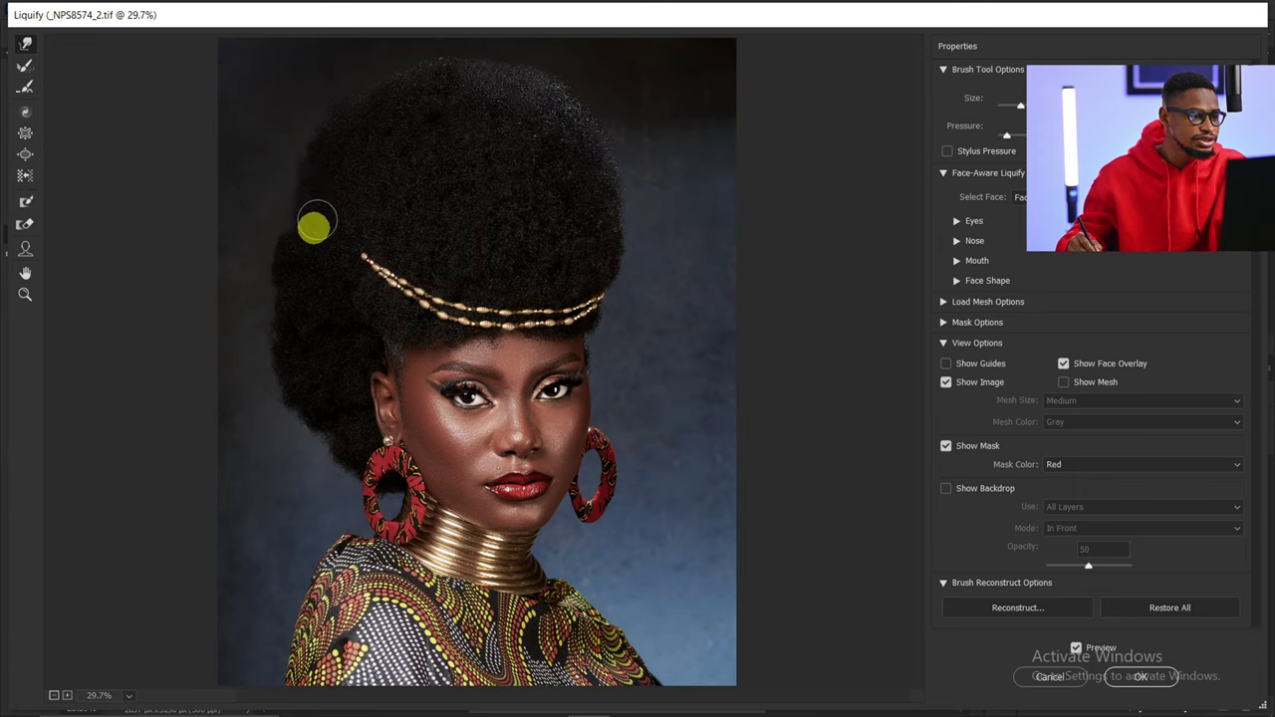
mouse_move(283, 212)
left_mouse_down()
mouse_move(276, 196)
mouse_move(311, 219)
mouse_move(294, 202)
left_mouse_up()
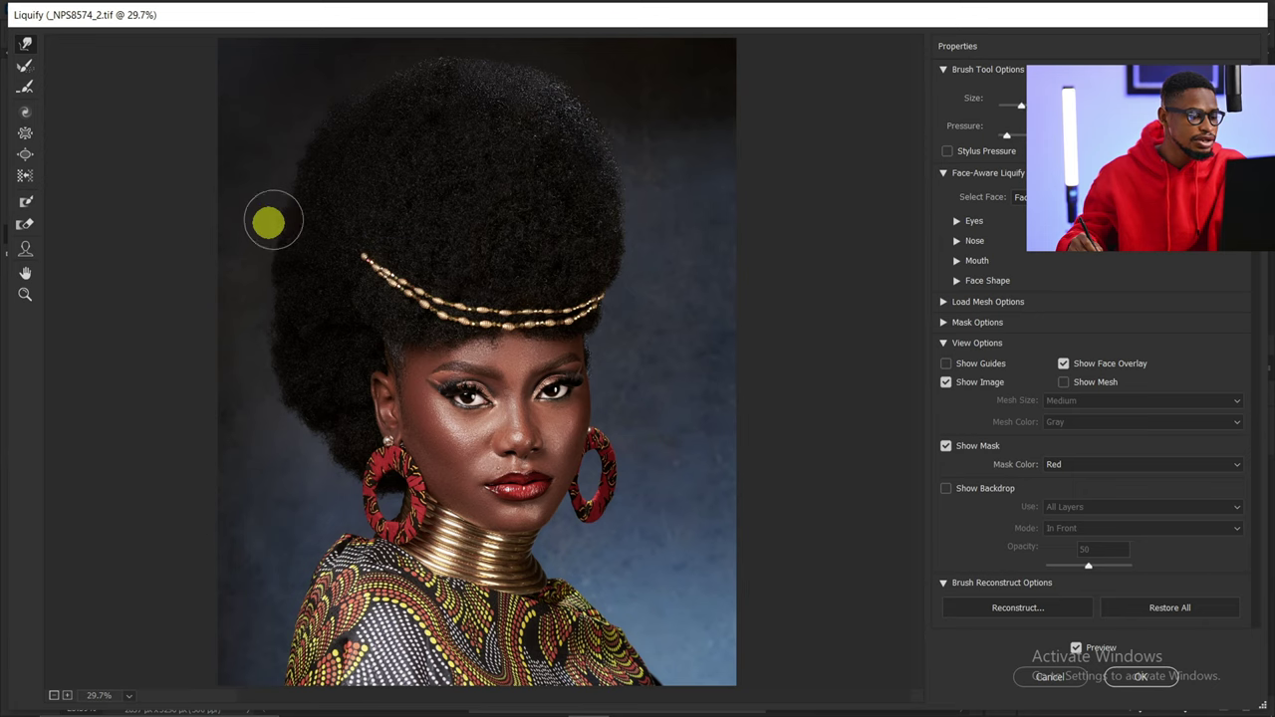
mouse_move(272, 221)
left_mouse_down()
mouse_move(295, 330)
mouse_move(289, 287)
mouse_move(252, 309)
mouse_move(296, 290)
mouse_move(256, 306)
mouse_move(292, 320)
mouse_move(258, 336)
mouse_move(295, 303)
mouse_move(256, 315)
mouse_move(271, 299)
mouse_move(268, 269)
left_mouse_up()
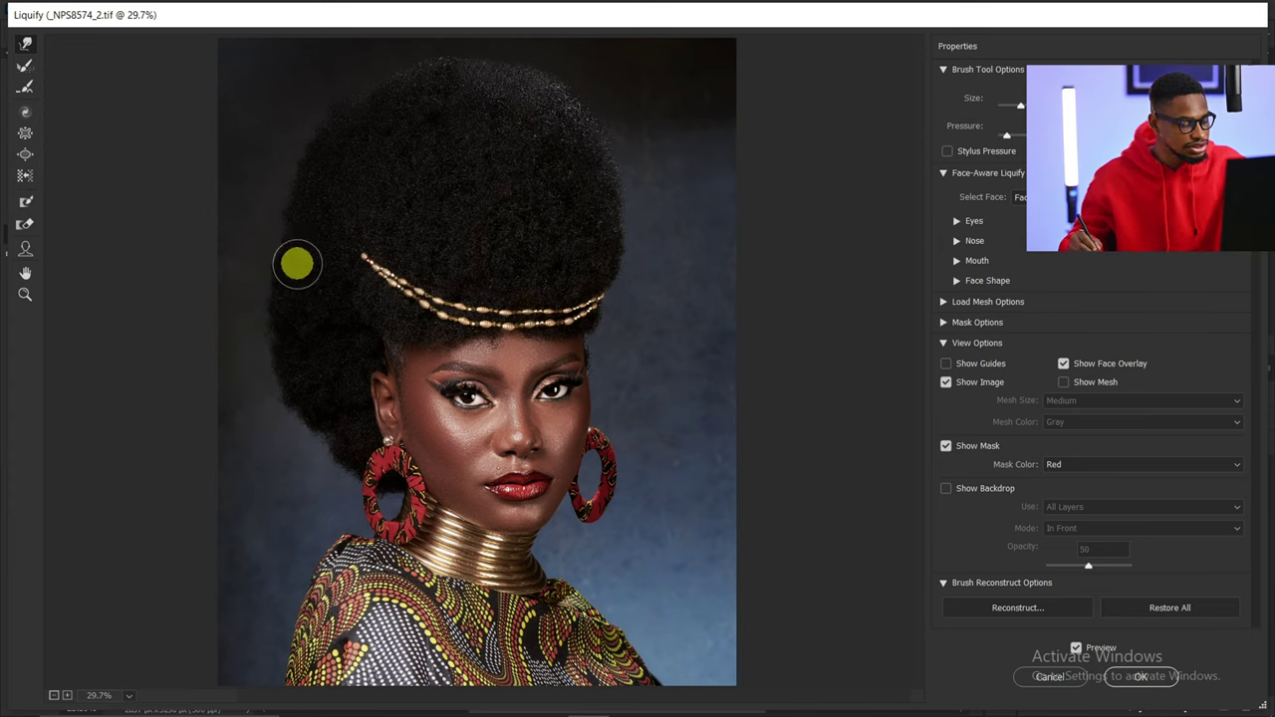
Push out the dip in the afro's left outline beside the bead strand's end with the Forward Warp tool.
key("z")
left_click(299, 246)
left_click(305, 266)
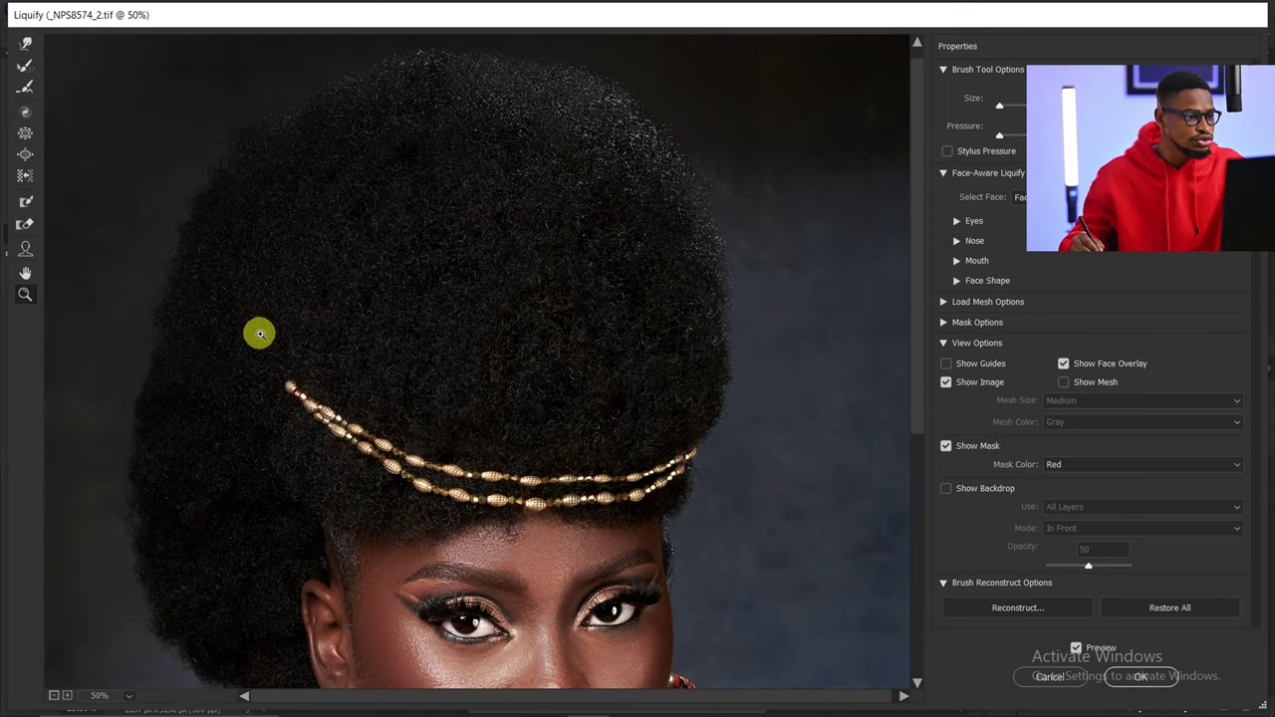
scroll(259, 333, "down", 3)
scroll(279, 304, "up", 1)
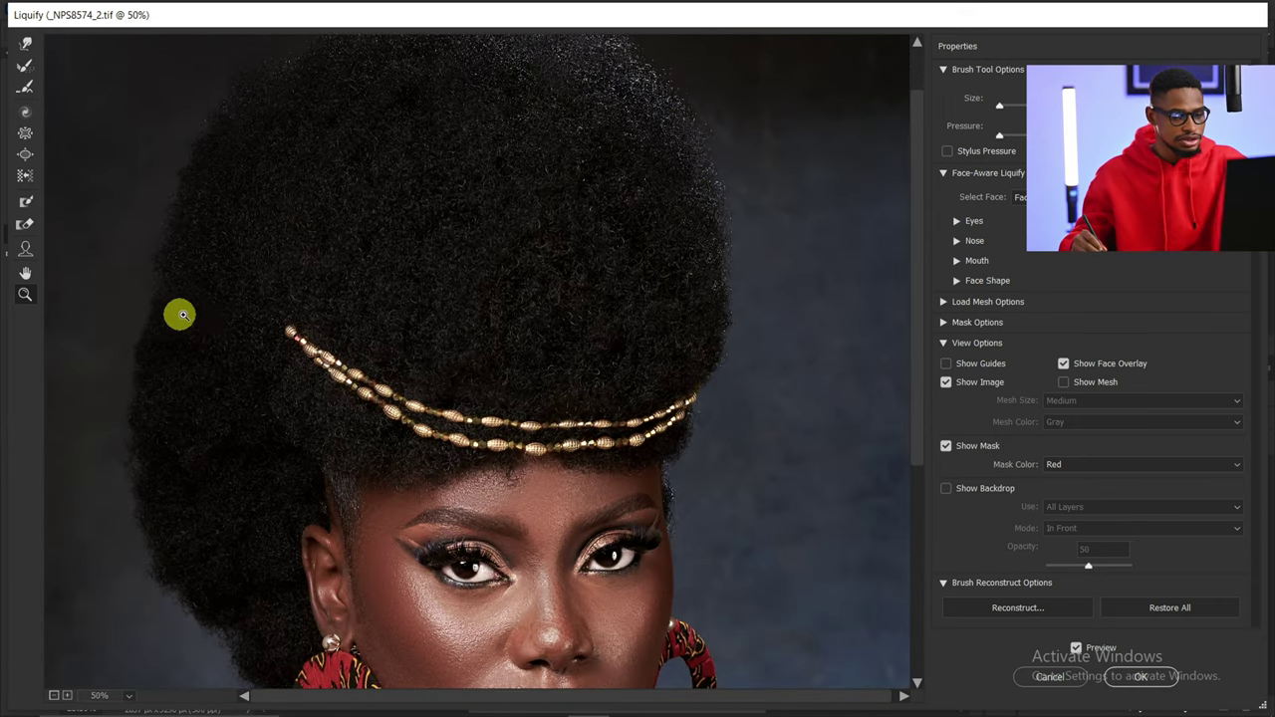
left_click(25, 43)
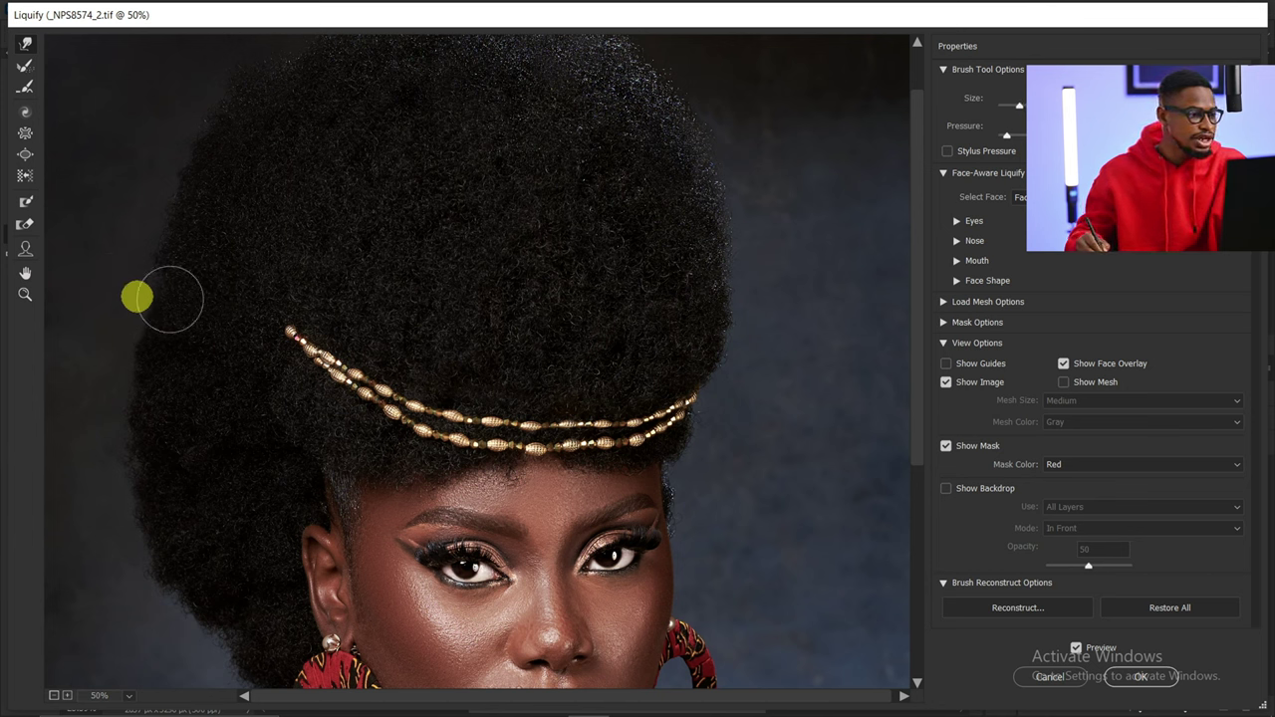
key("bracketright")
key("bracketright")
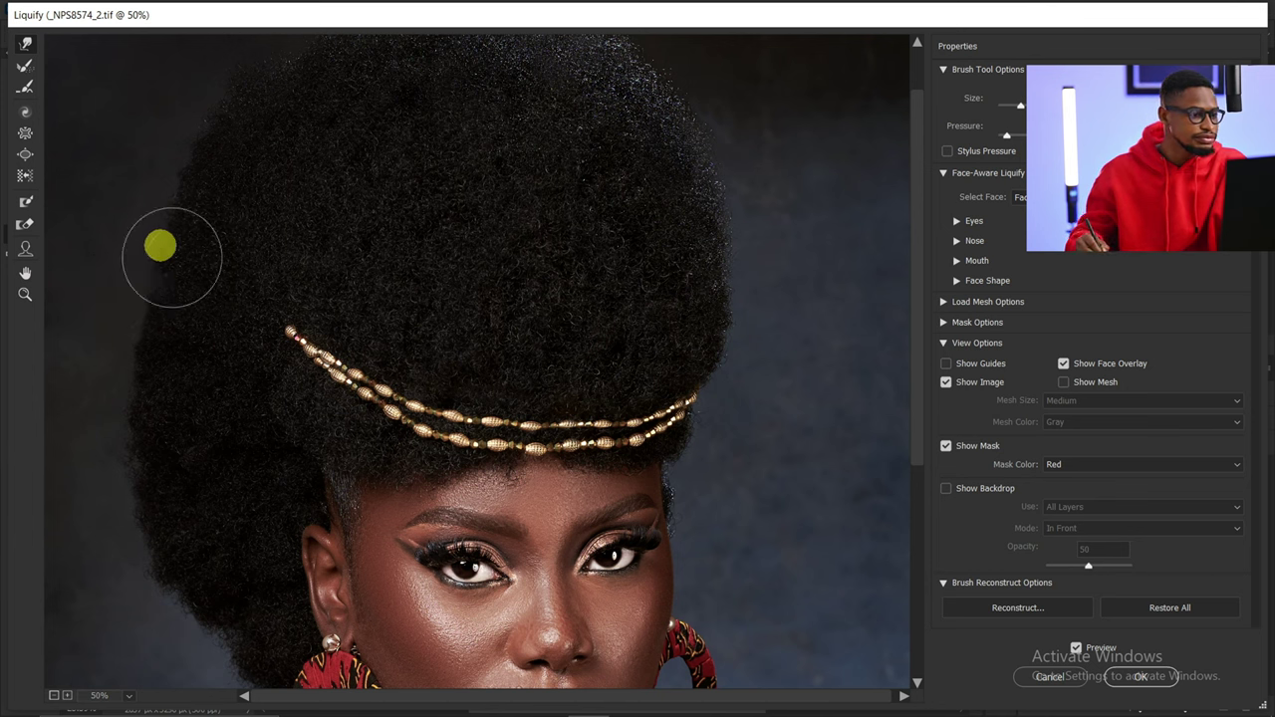
mouse_move(161, 246)
left_mouse_down()
mouse_move(168, 177)
mouse_move(199, 178)
mouse_move(192, 141)
mouse_move(225, 125)
mouse_move(197, 108)
left_mouse_up()
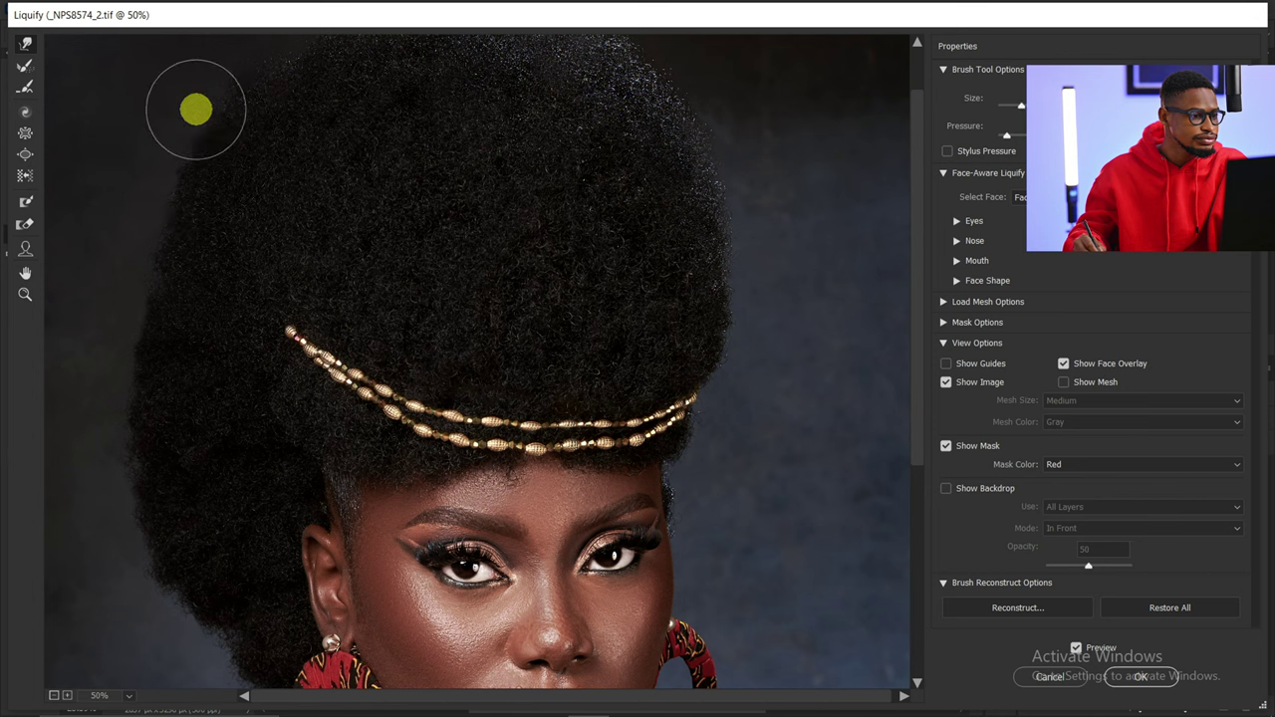
key("bracketright")
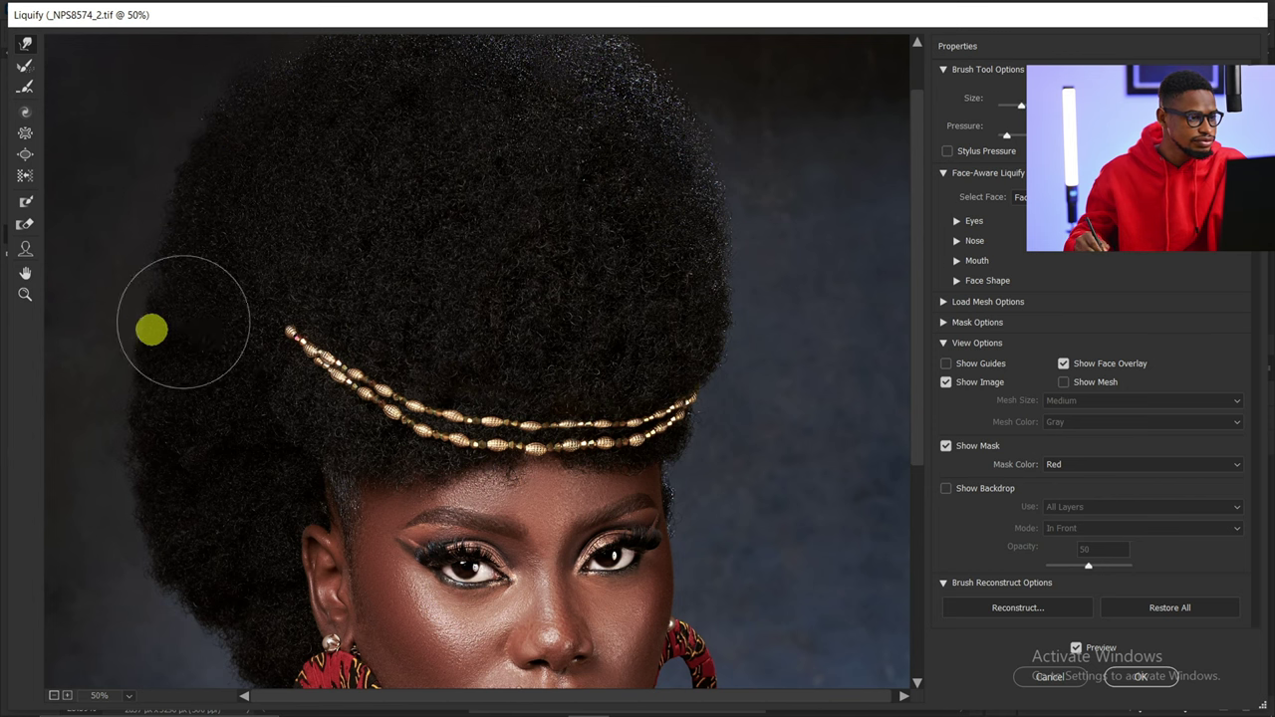
key("bracketleft")
key("bracketleft")
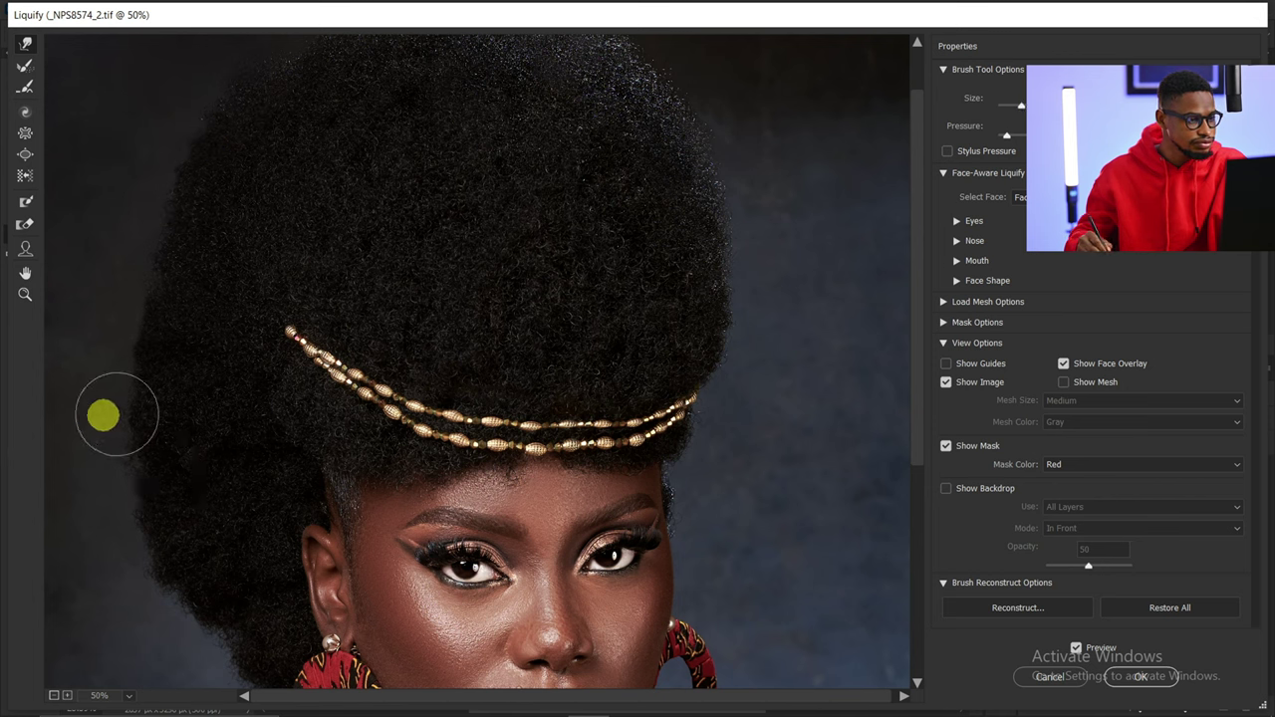
Round off the afro's lower left edge with the Forward Warp tool, adjusting the brush size to the curve.
key("bracketright")
key("bracketright")
key("bracketright")
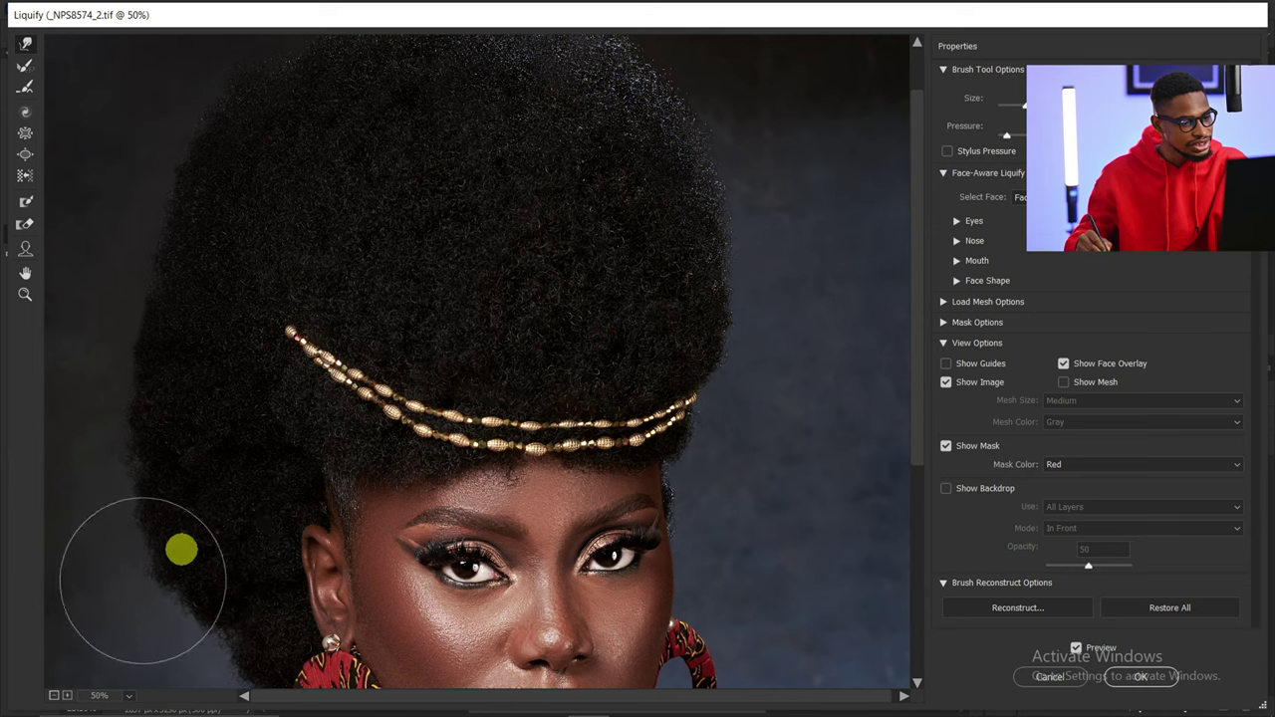
key("bracketleft")
key("bracketleft")
key("bracketright")
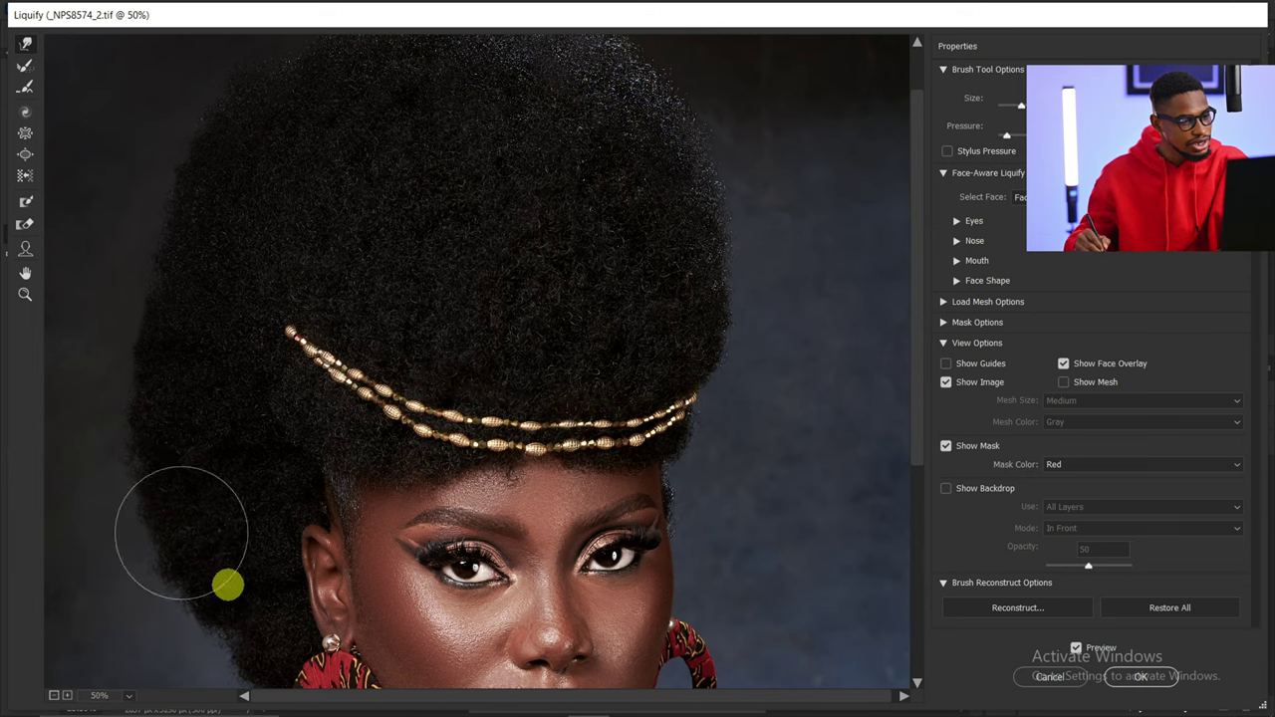
Turn the preview back on and even out the hair's lower edge behind the ear with the Forward Warp tool.
scroll(227, 585, "down", 3)
key("bracketleft")
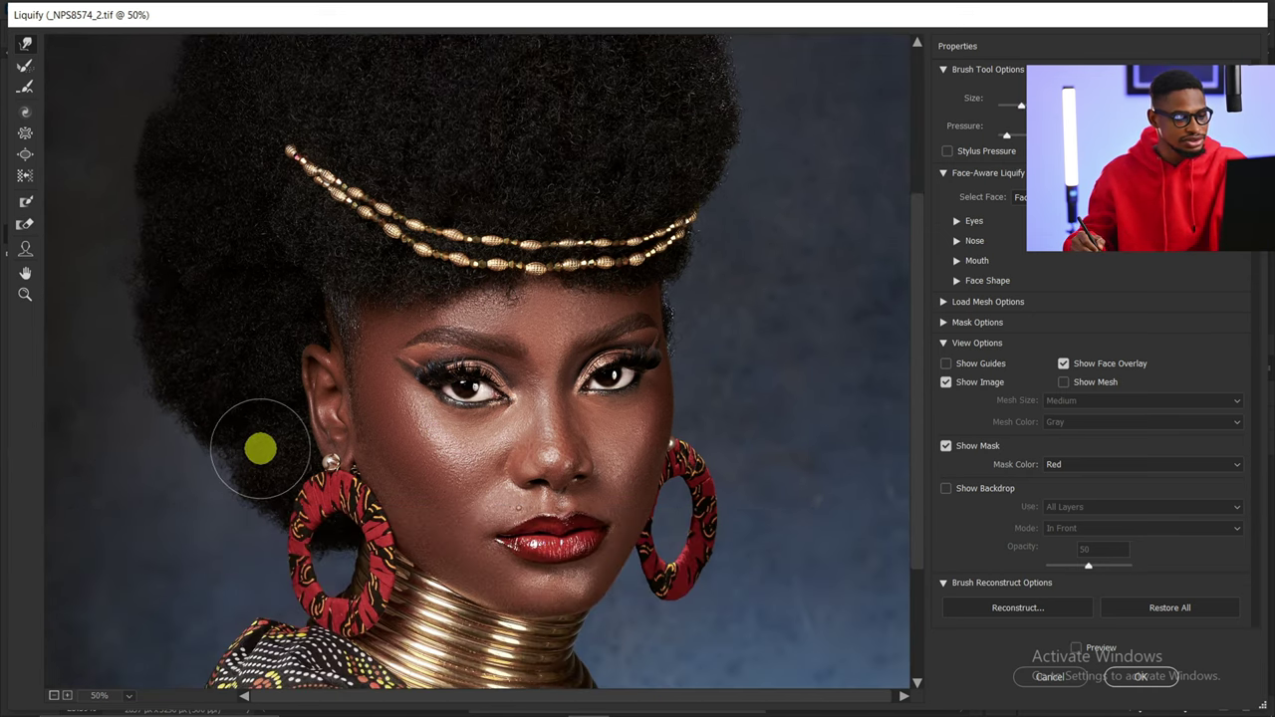
key("bracketleft")
key("bracketleft")
key("bracketright")
key("bracketright")
key("bracketleft")
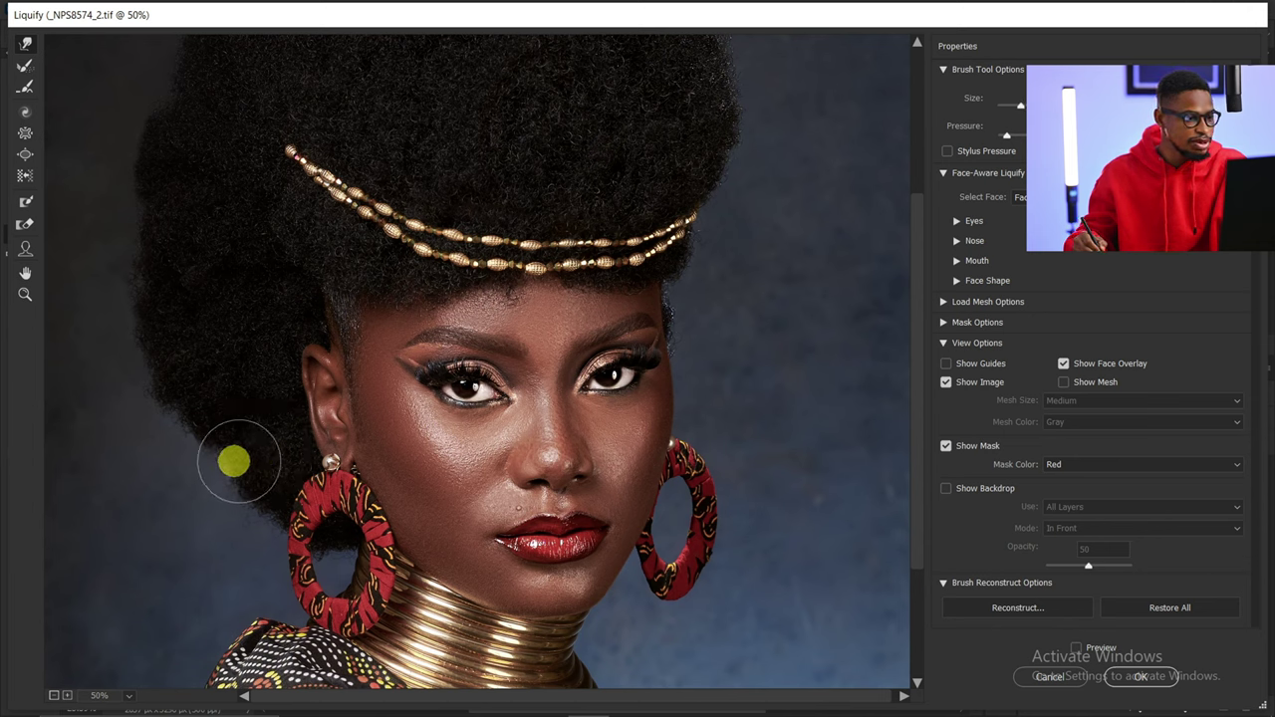
left_click(234, 460)
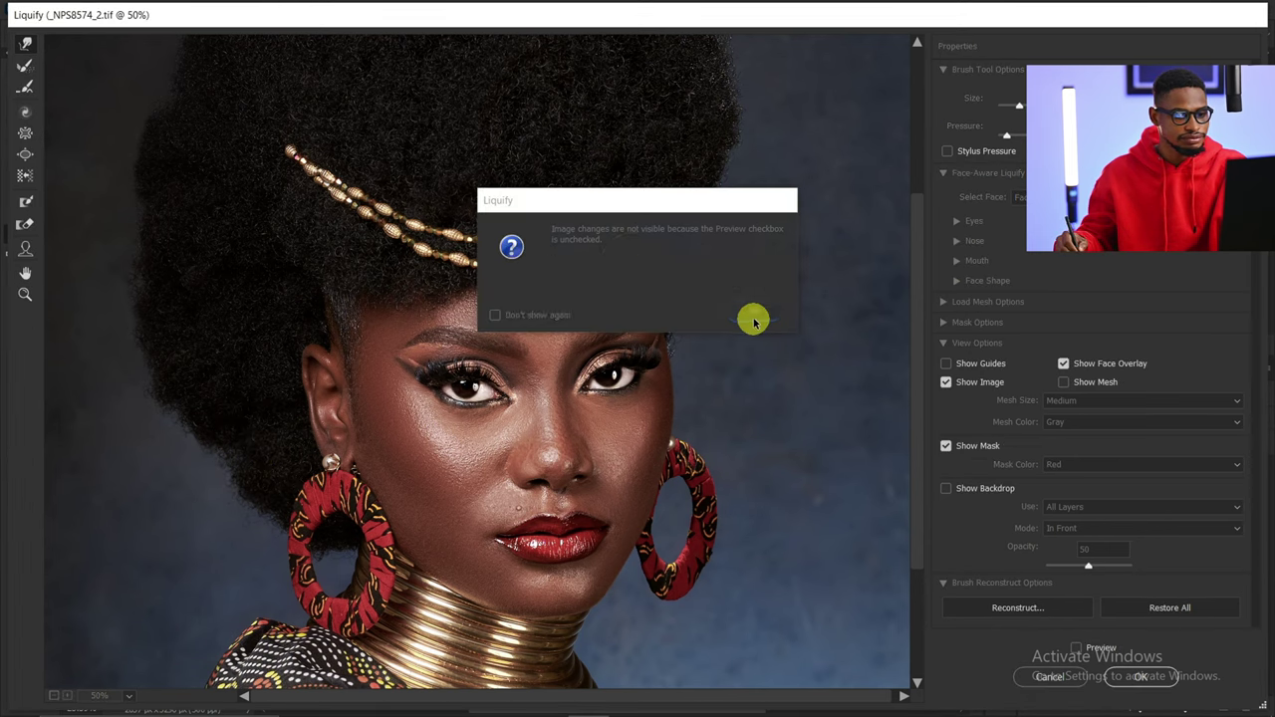
left_click(753, 312)
key("p")
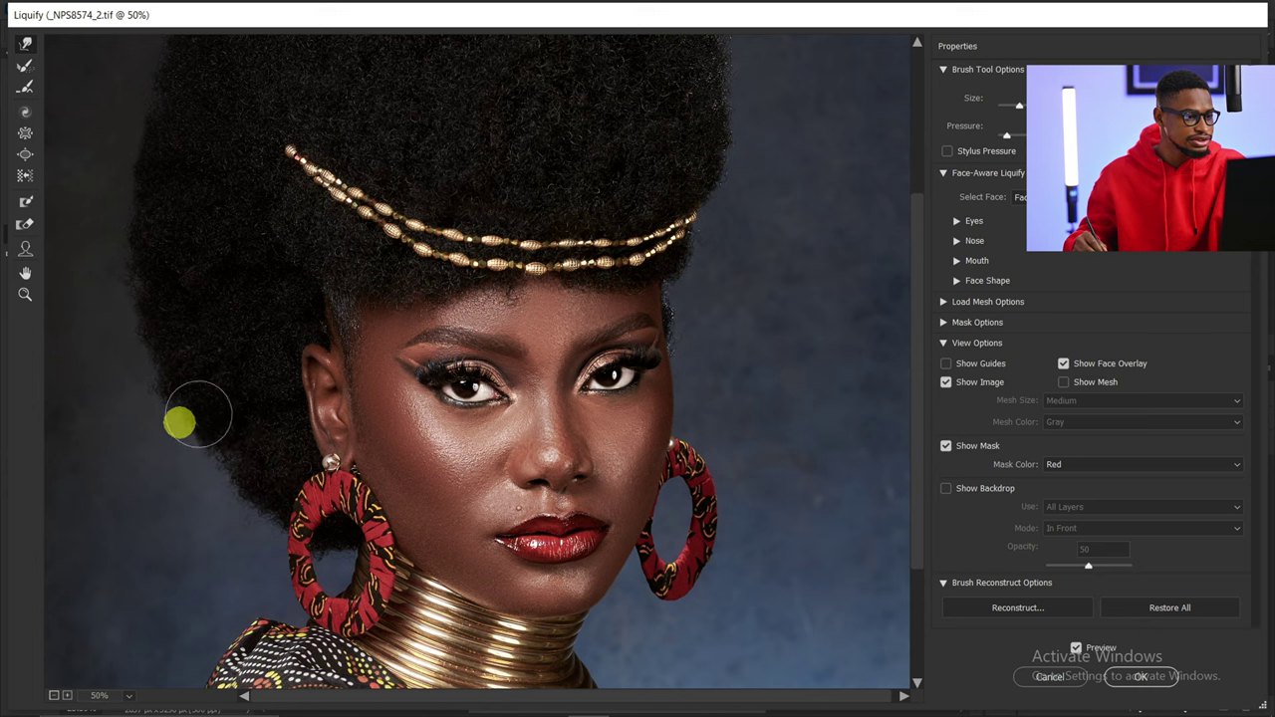
mouse_move(196, 403)
left_mouse_down()
mouse_move(134, 288)
mouse_move(294, 312)
left_mouse_up()
Check the whole silhouette and reshape the afro's upper left curve with the Forward Warp tool.
key("z")
left_click(319, 339, "alt")
left_click(344, 351, "alt")
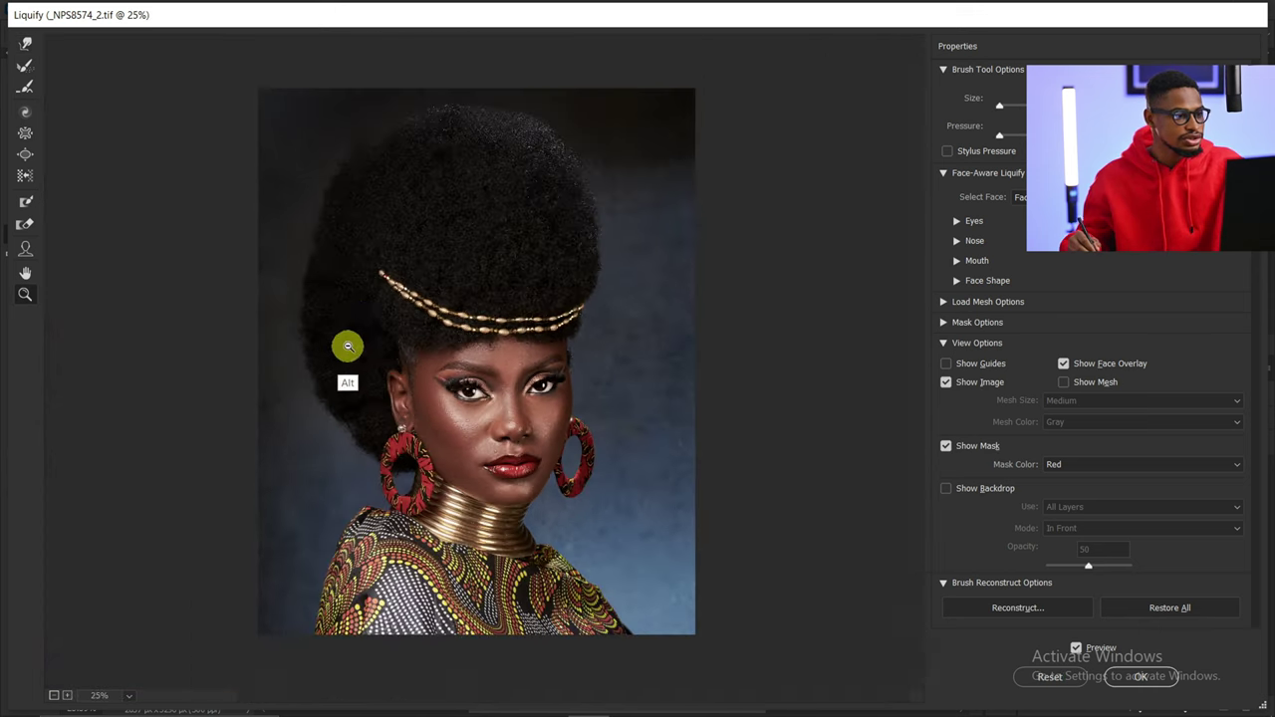
left_click(349, 239)
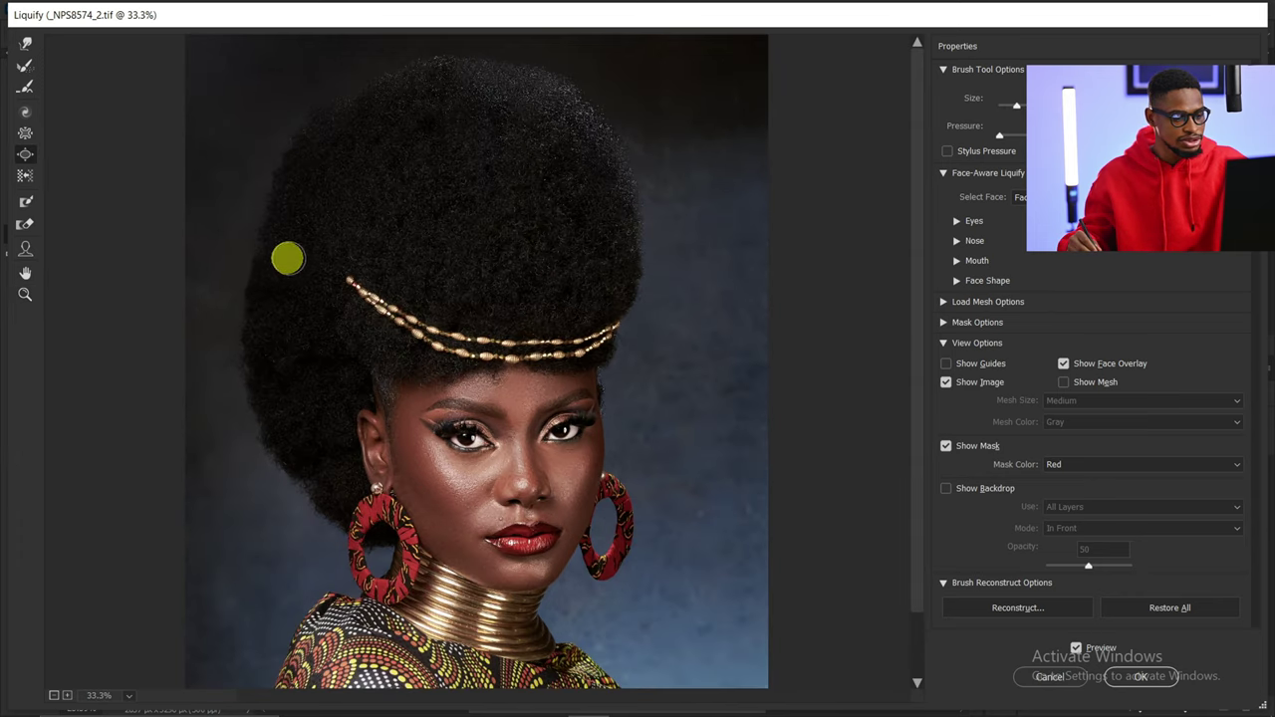
key("w")
left_click(265, 233)
key("bracketright")
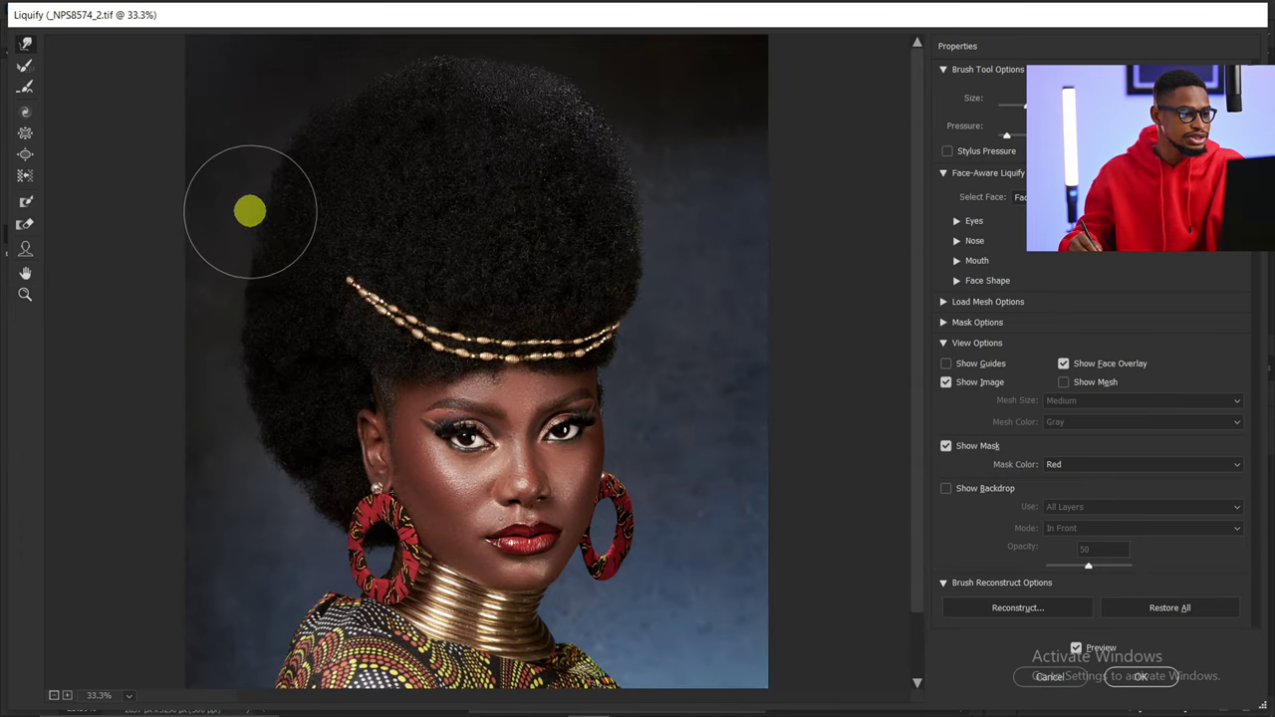
key("bracketleft")
key("bracketleft")
key("bracketleft")
key("bracketleft")
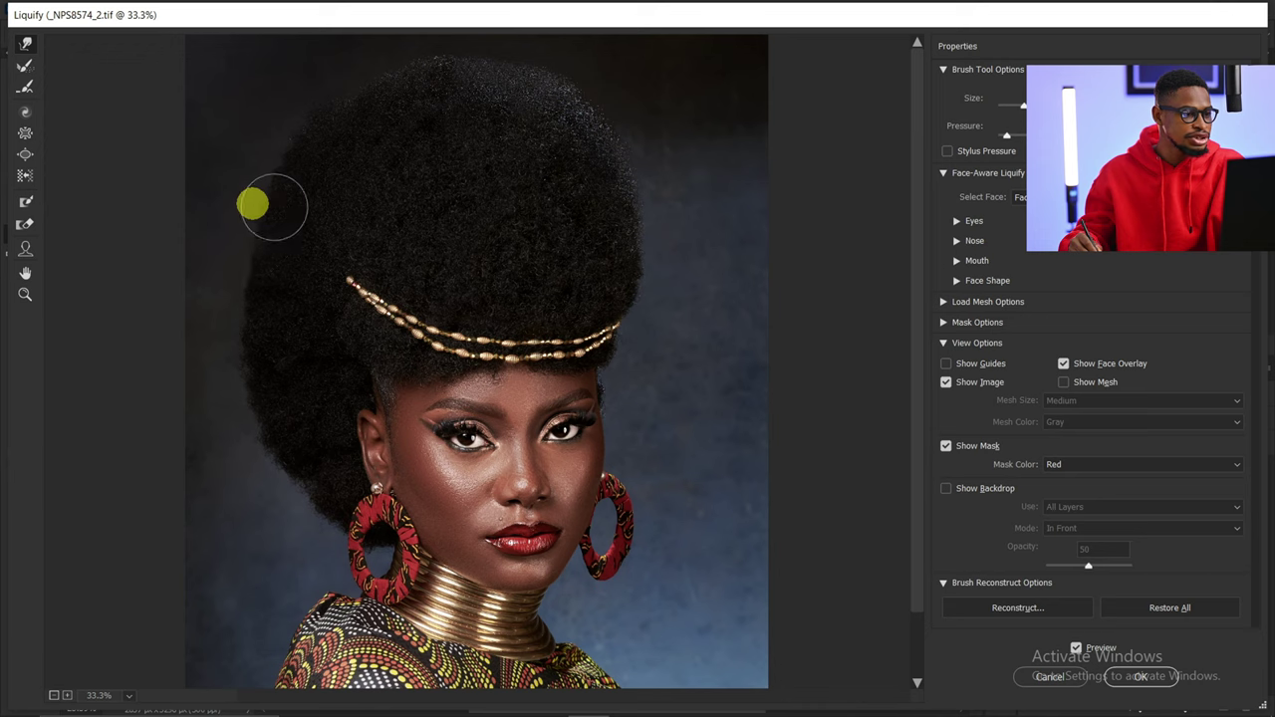
Blend the upper and lower parts of the afro's left edge into one continuous curve using varied Forward Warp brush sizes.
key("bracketright")
key("bracketright")
key("bracketright")
key("bracketright")
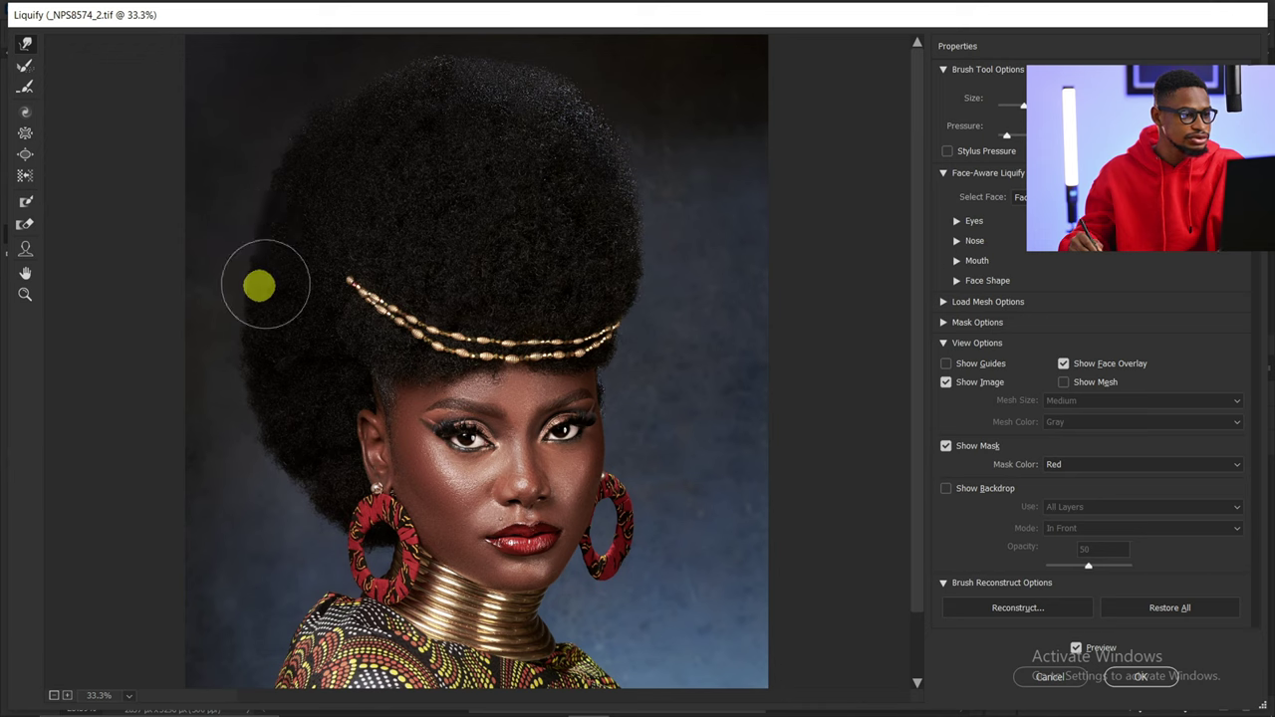
key("bracketleft")
key("bracketleft")
key("bracketleft")
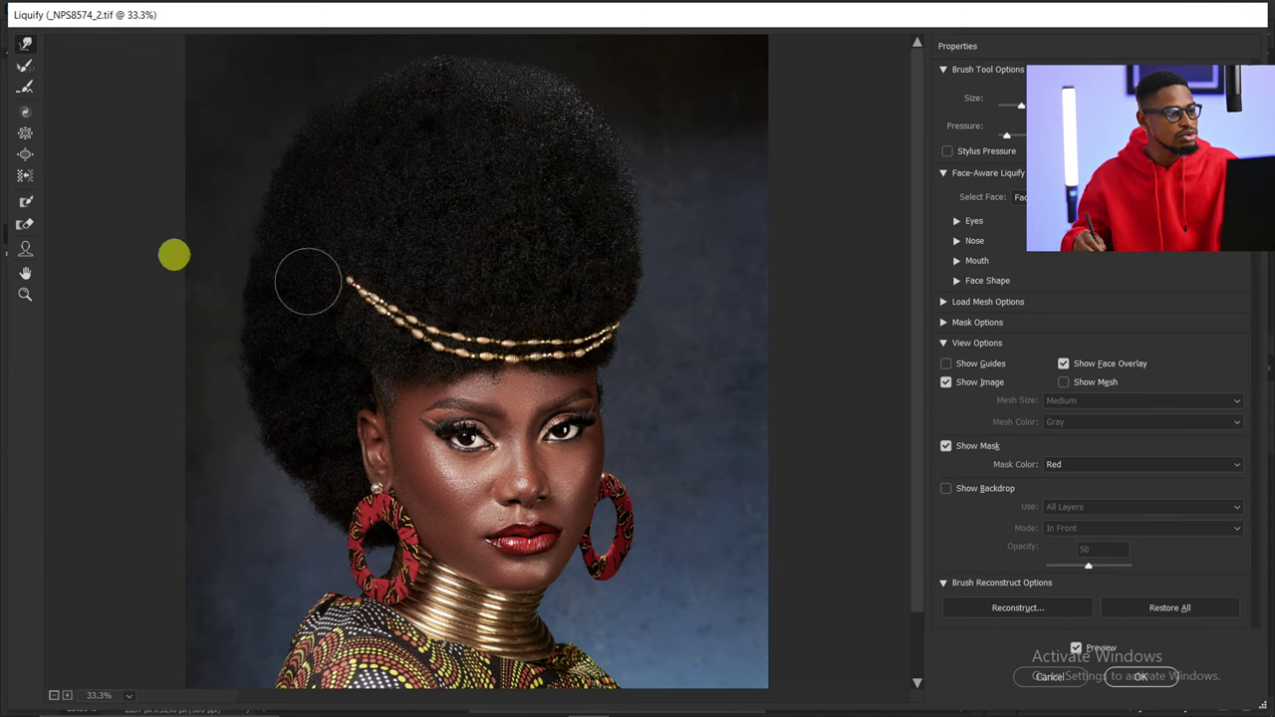
Add volume to the middle and crown of the afro with a large Bloat brush, reducing its size toward the top.
left_click(27, 158)
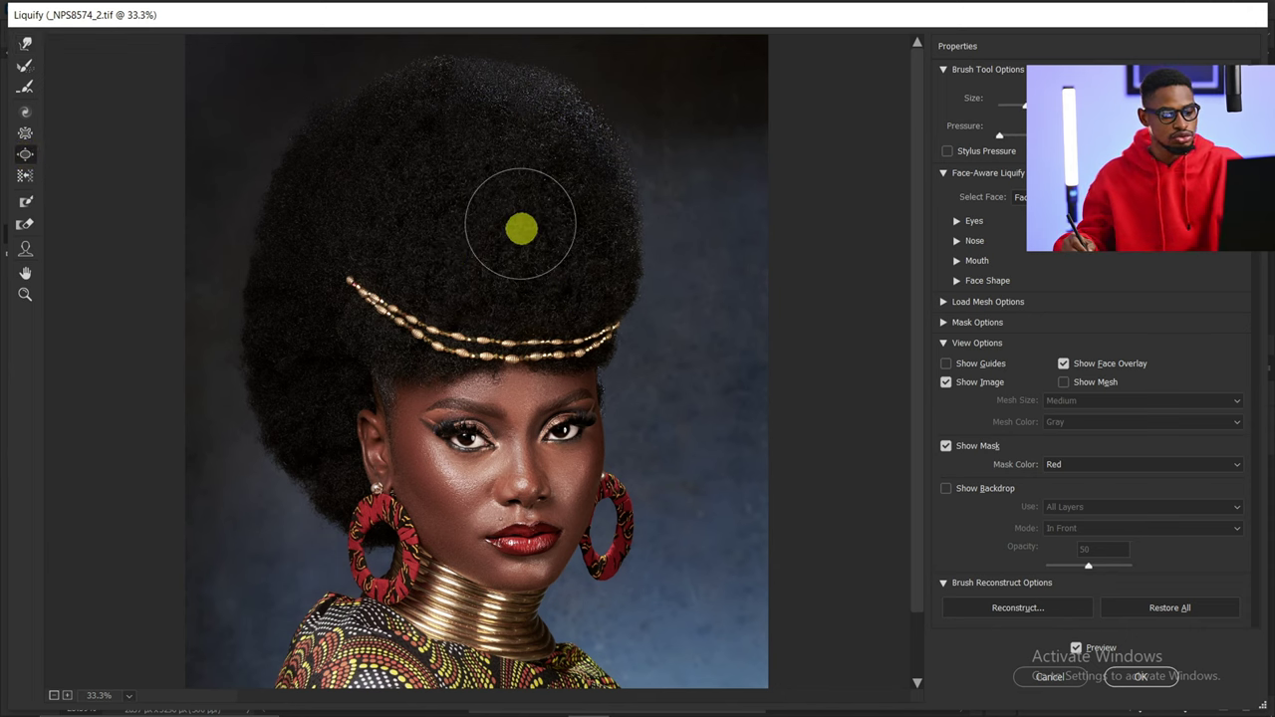
key("bracketright")
key("bracketright")
key("bracketright")
key("bracketright")
key("bracketright")
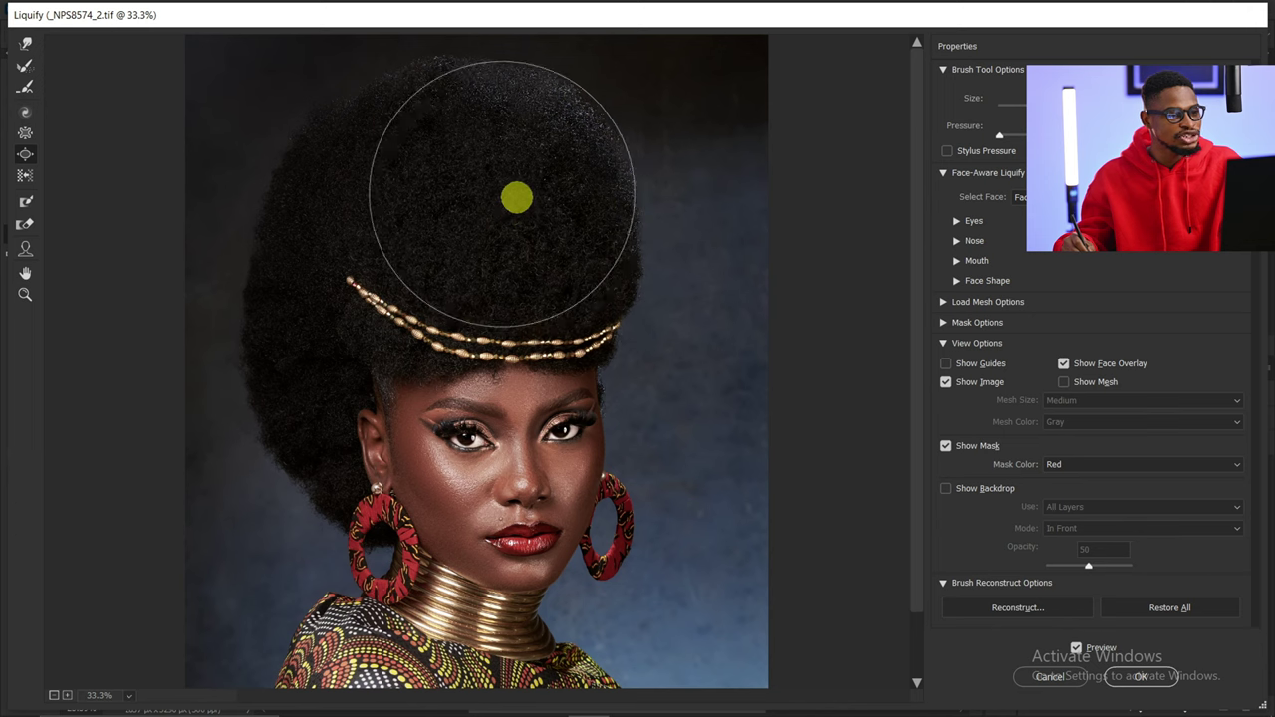
key("bracketright")
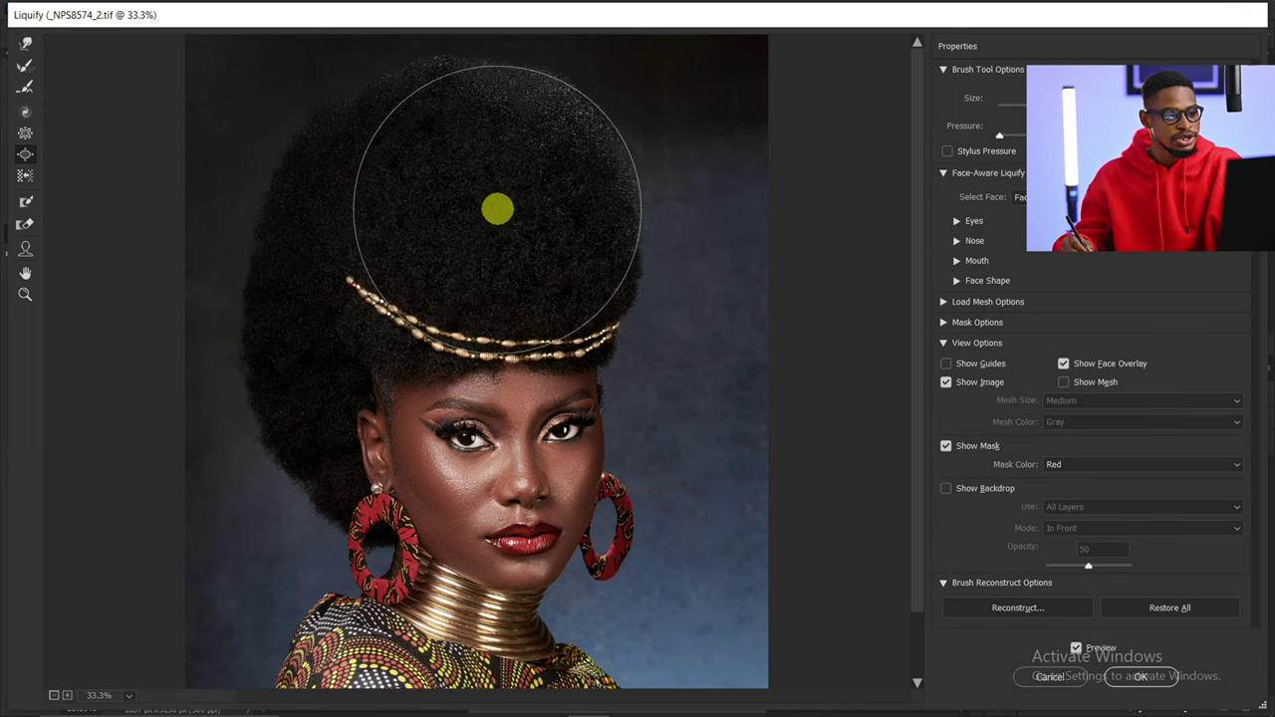
key("bracketleft")
key("bracketleft")
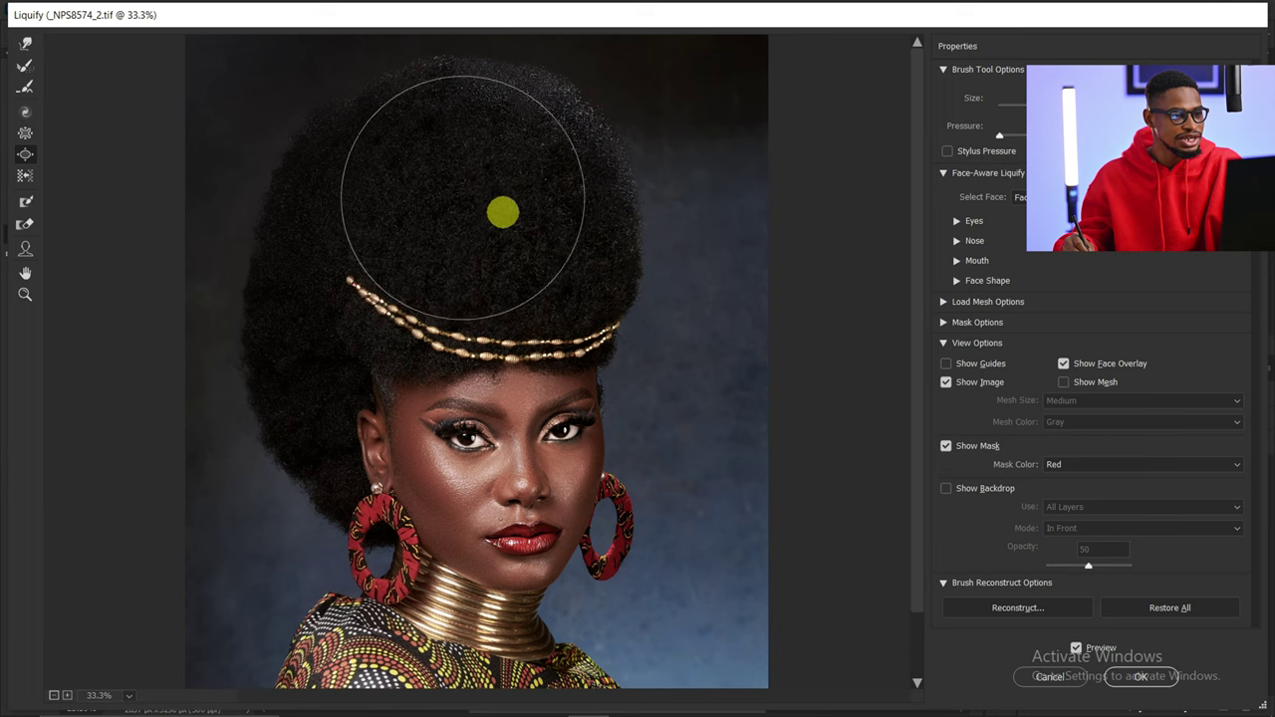
key("bracketleft")
key("bracketleft")
key("bracketleft")
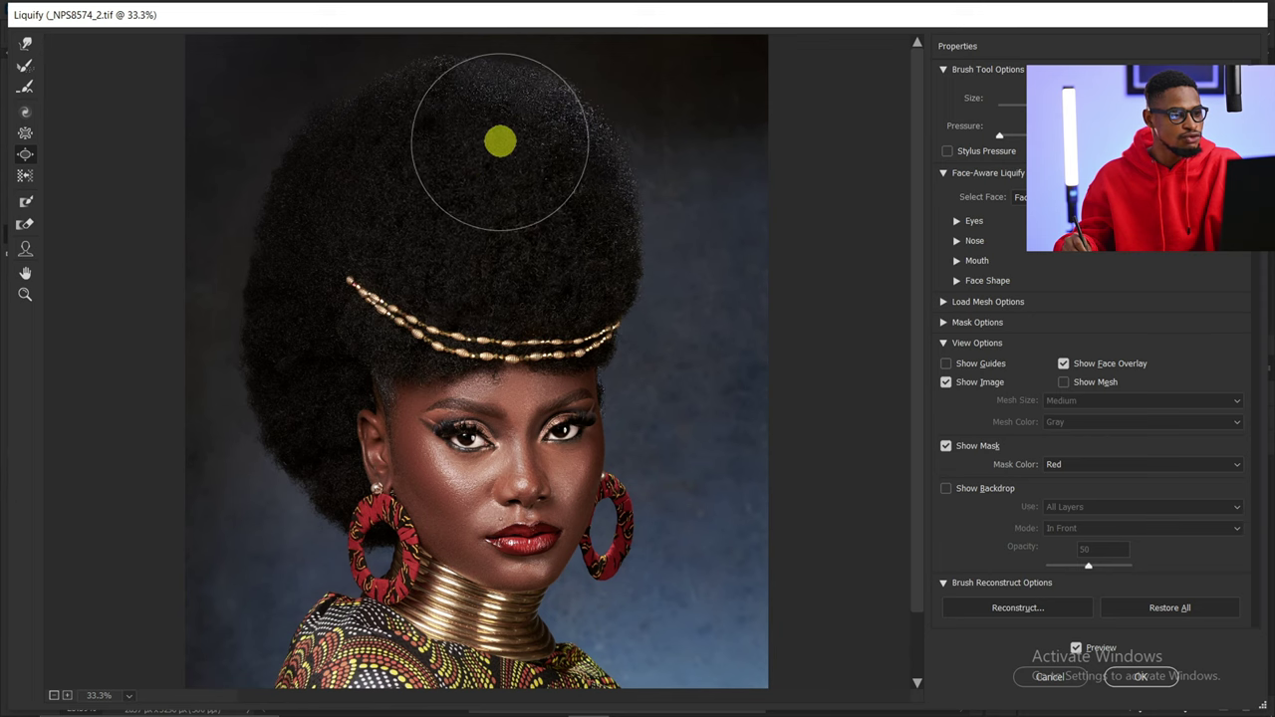
key("bracketleft")
key("bracketleft")
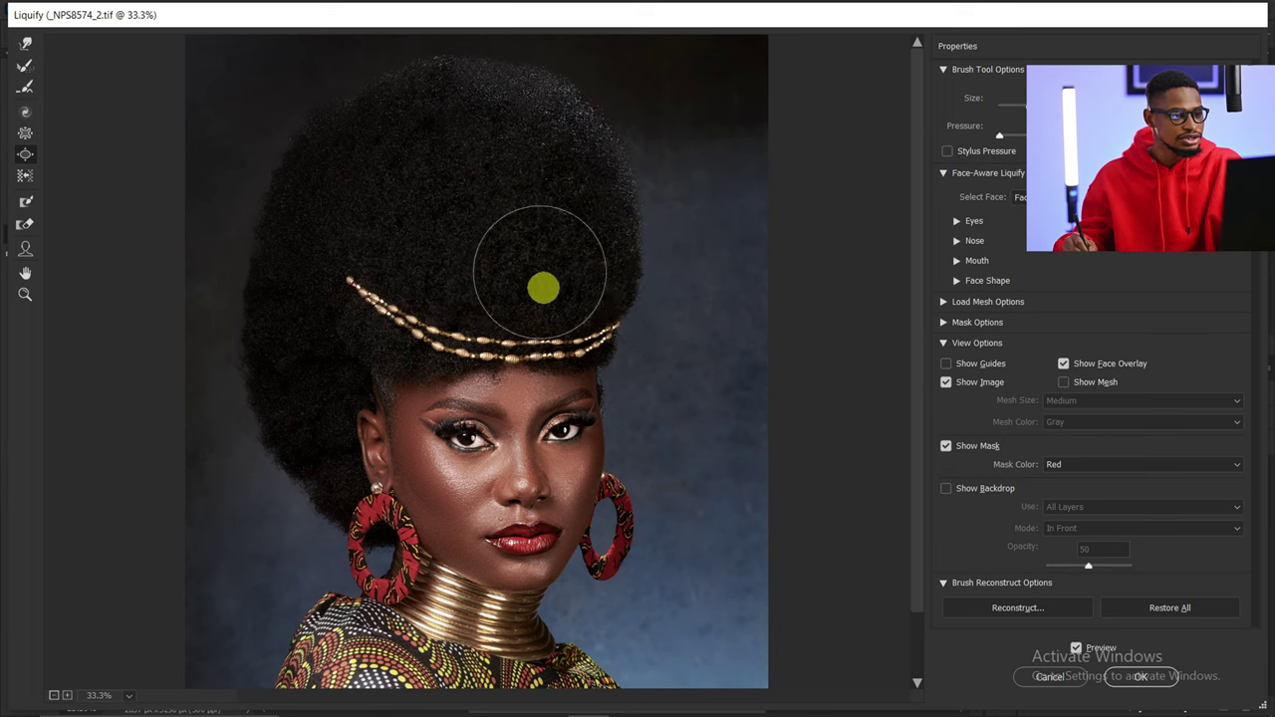
Bloat the hair above and around the bead strand, and compare the reshaped hair with the original using the preview.
key("bracketright")
key("bracketright")
key("bracketright")
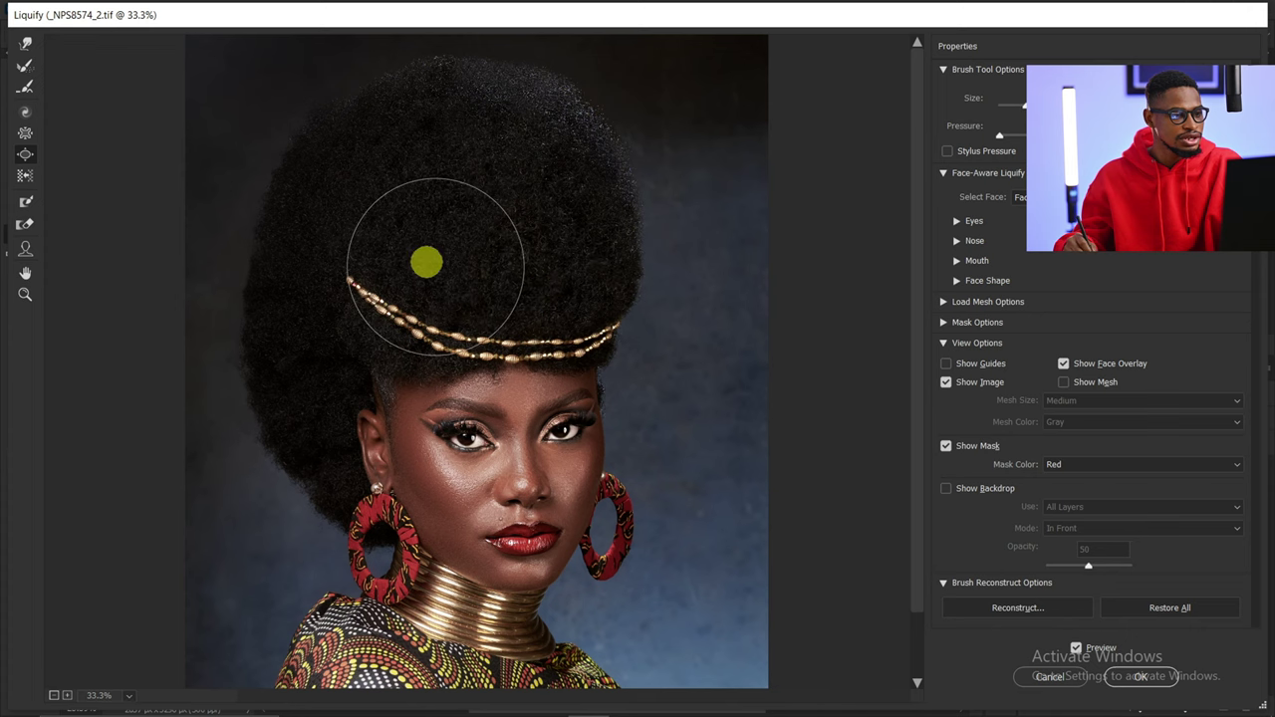
key("bracketleft")
key("bracketleft")
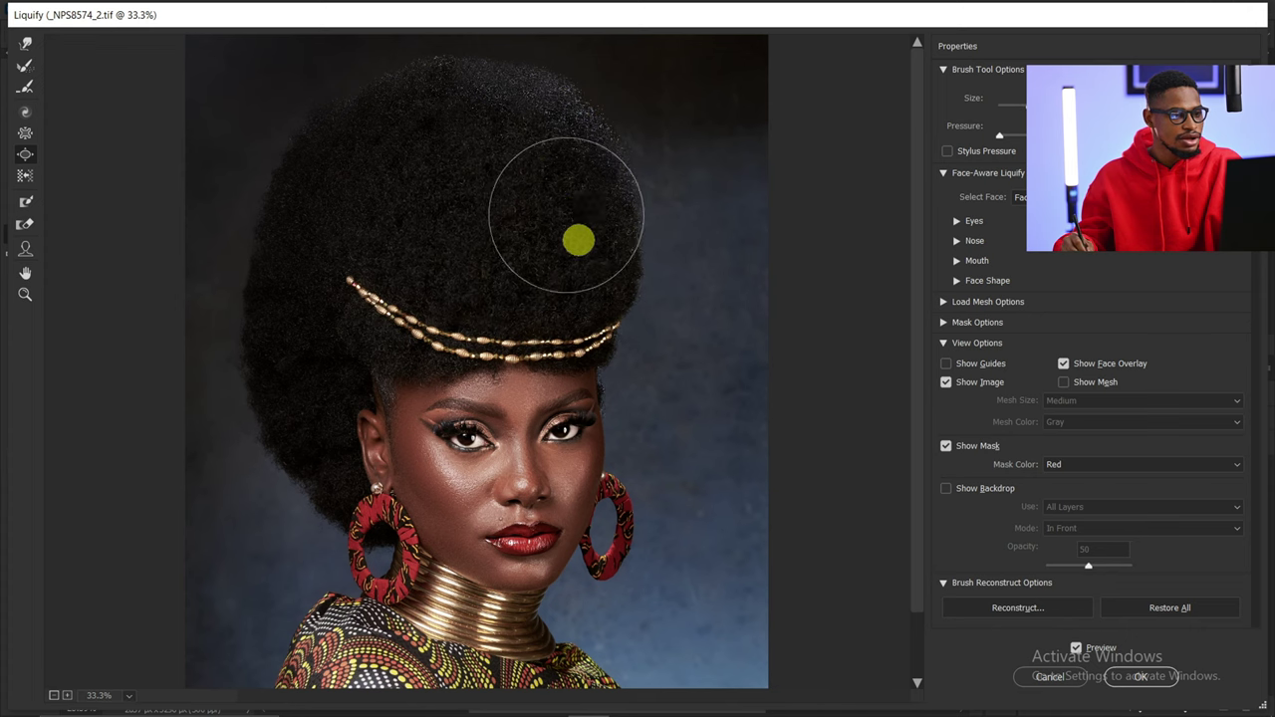
key("bracketleft")
key("bracketleft")
key("bracketleft")
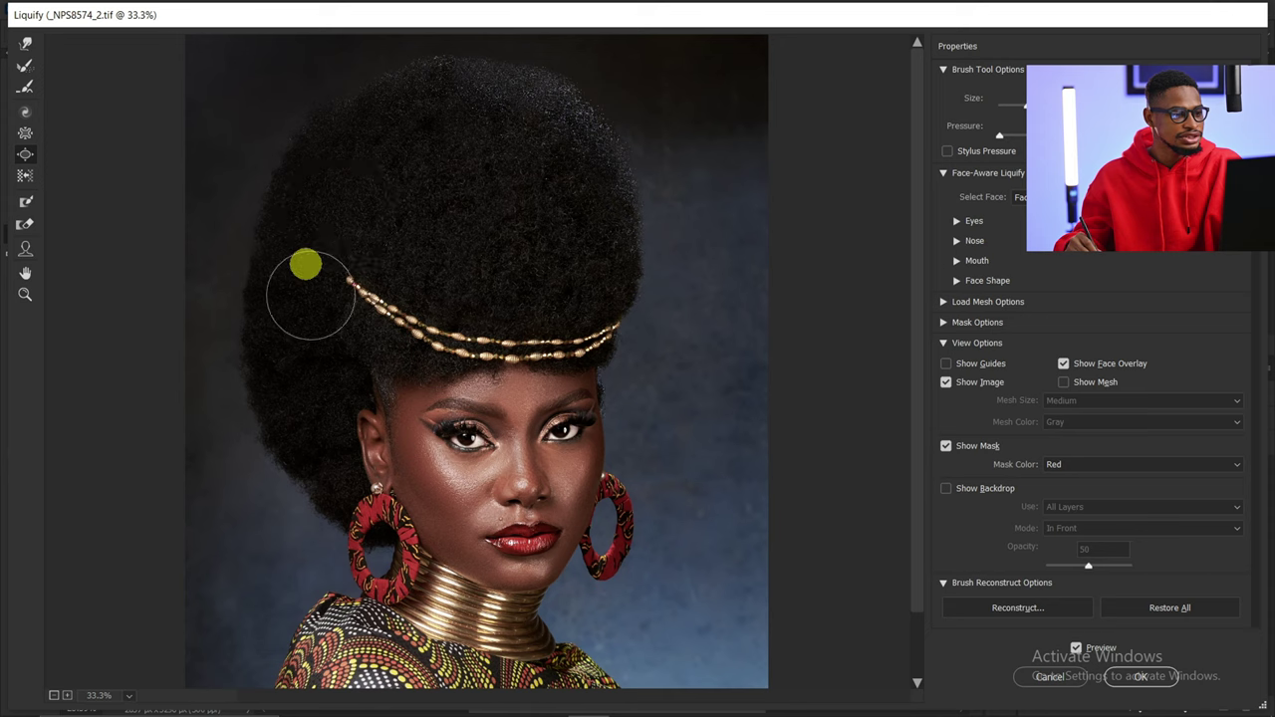
key("bracketright")
key("bracketright")
key("bracketright")
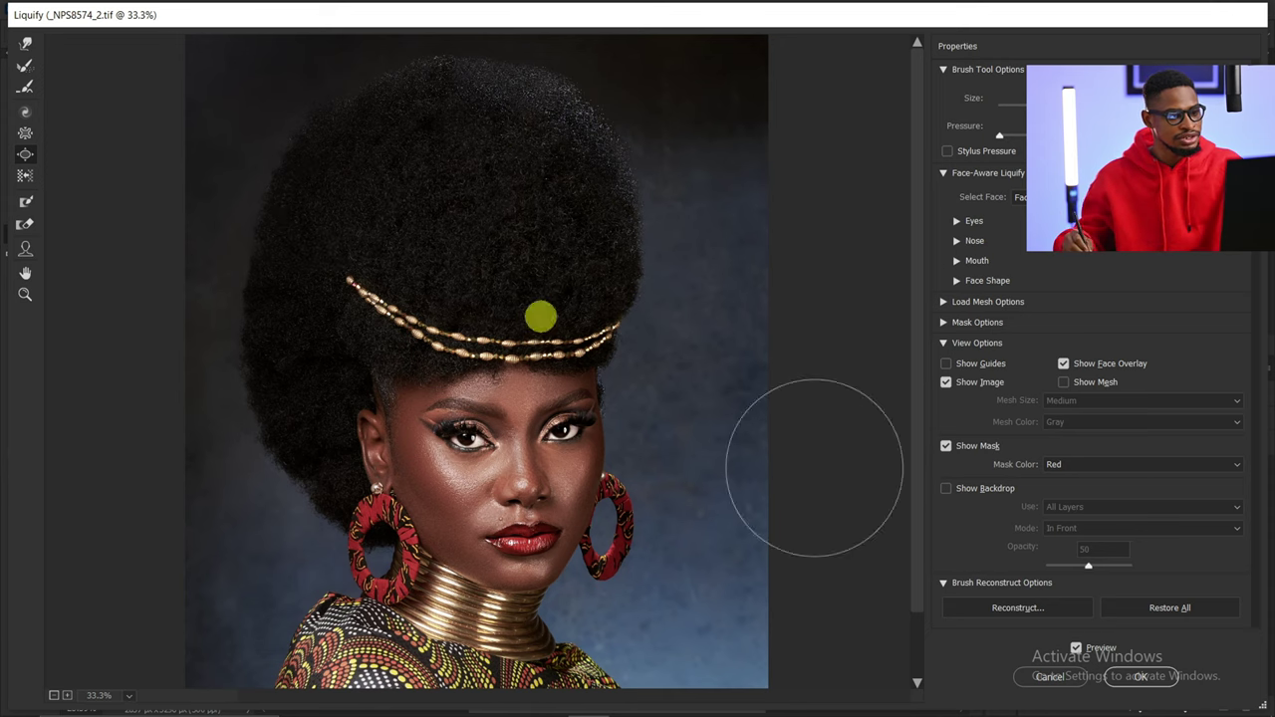
left_click(1082, 652)
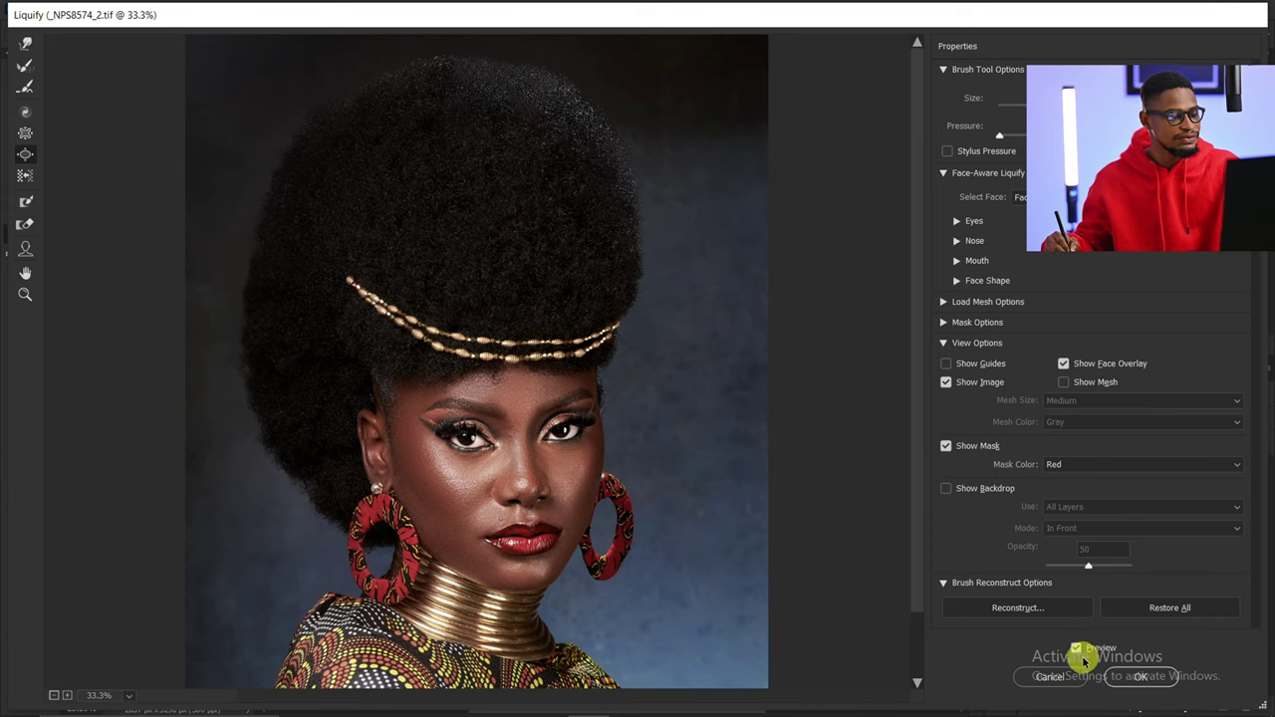
left_click(1081, 655)
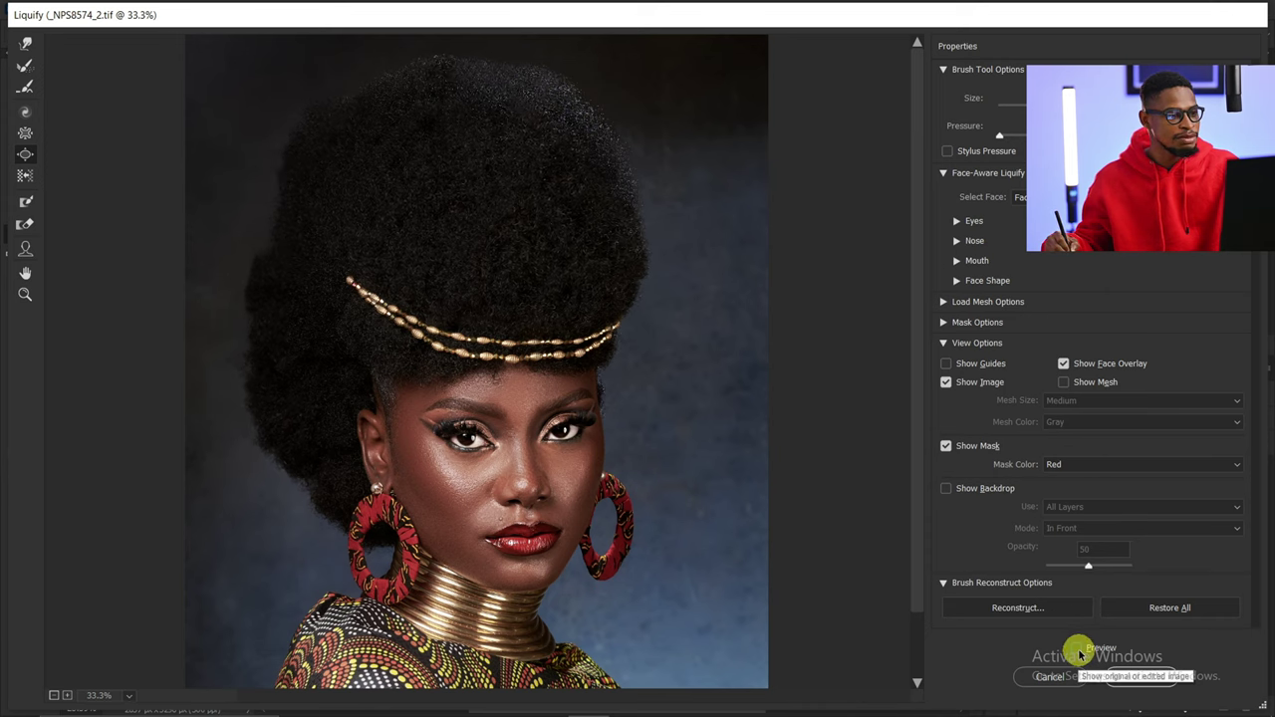
Return the preview to the edited hair and apply the Liquify reshaping to the portrait.
left_click(1079, 653)
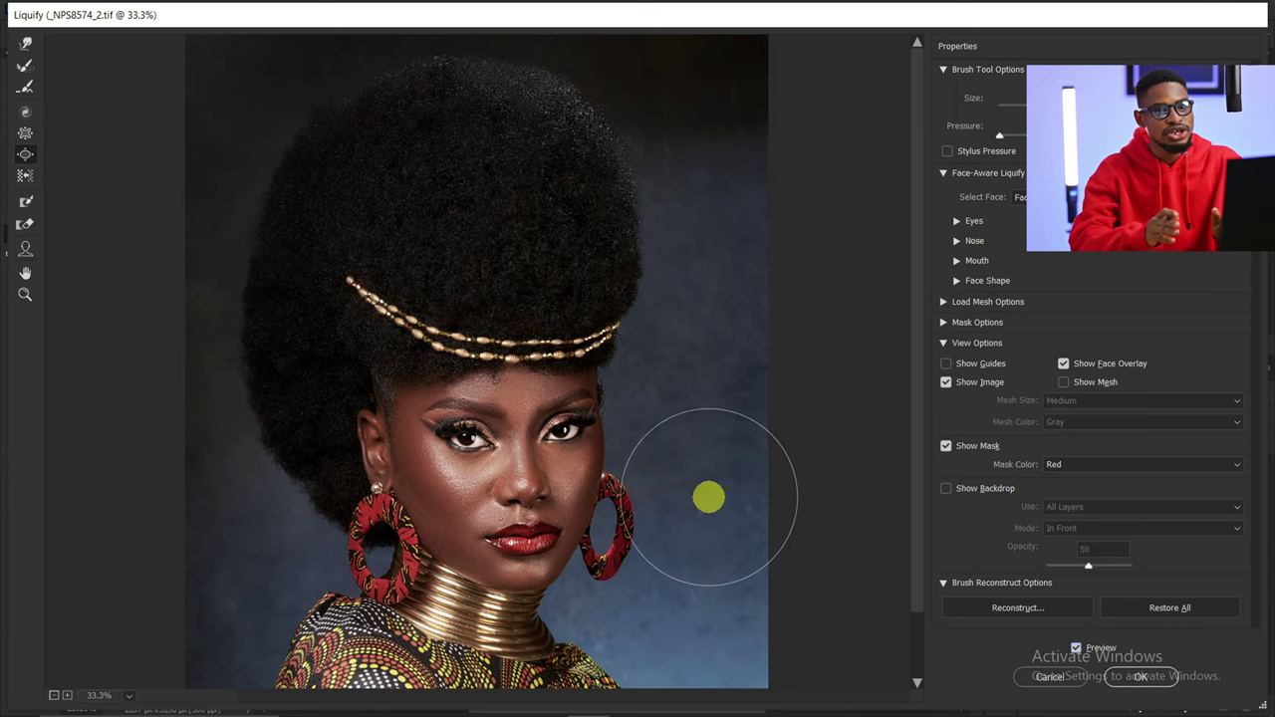
left_click(25, 42)
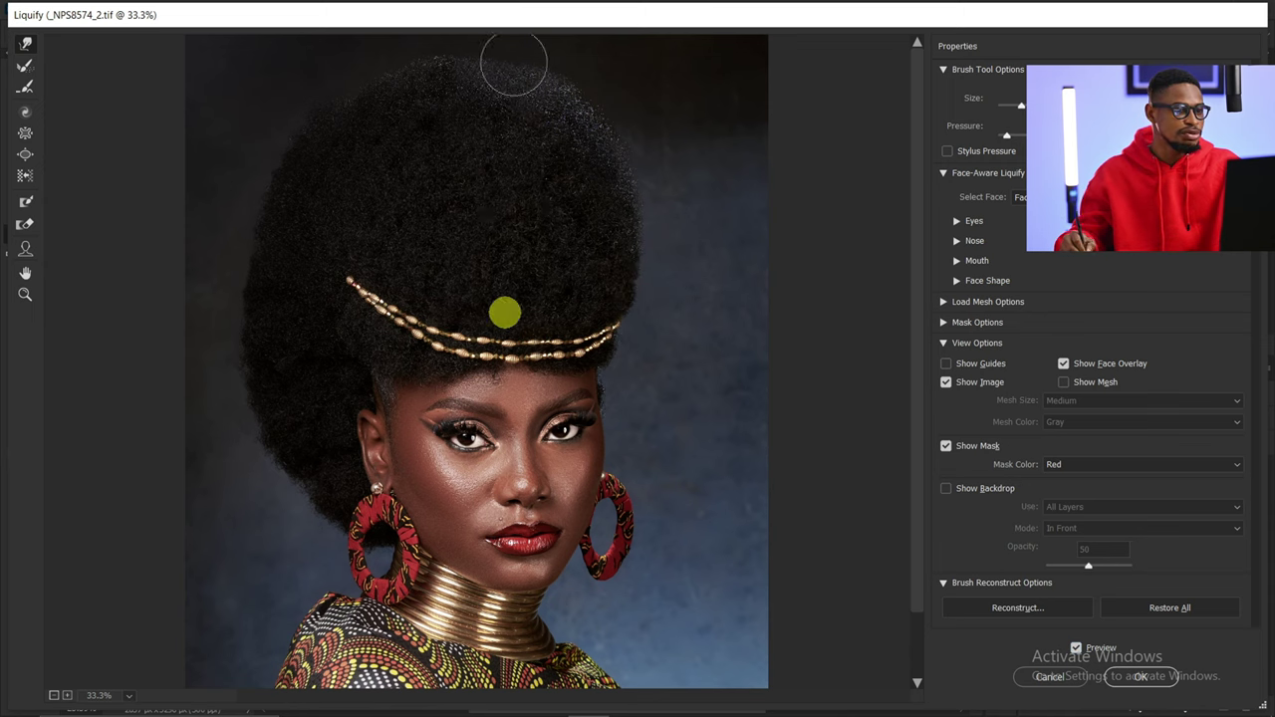
key("ctrl")
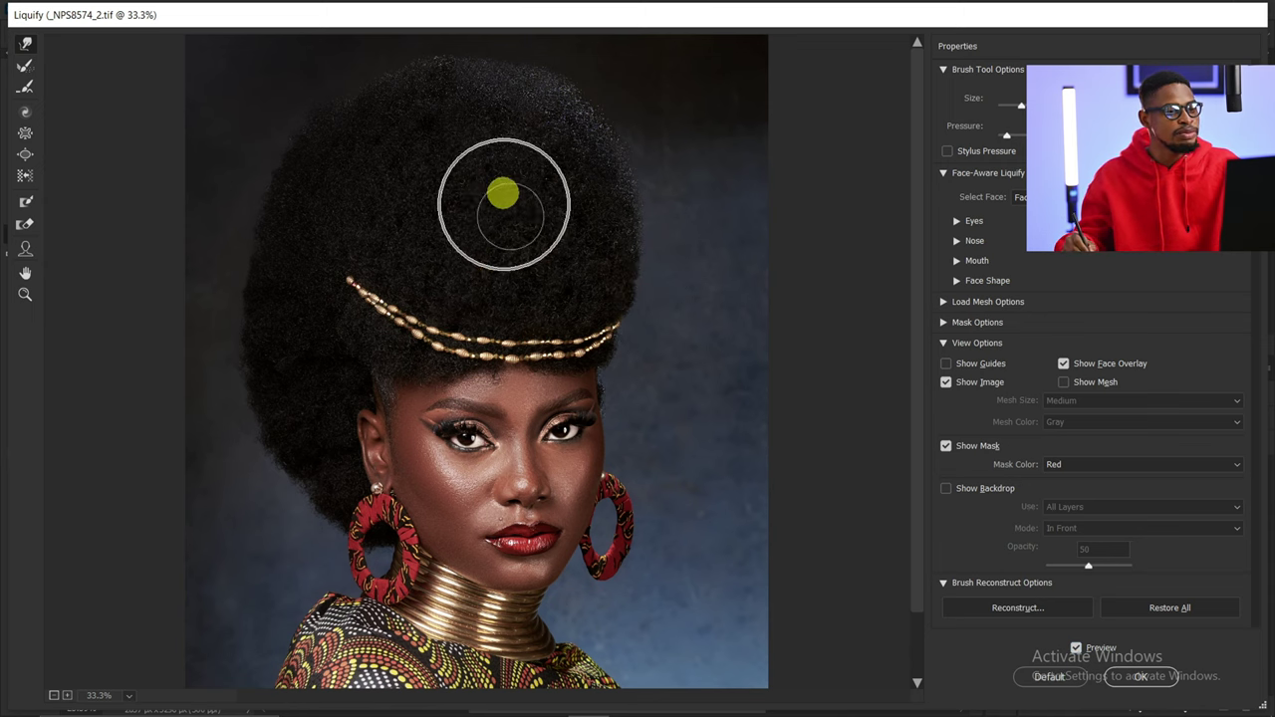
left_click(1141, 677)
Add an empty layer above Layer 9 and choose the Spot Healing Brush for cleaning up the hair.
scroll(652, 318, "up", 3)
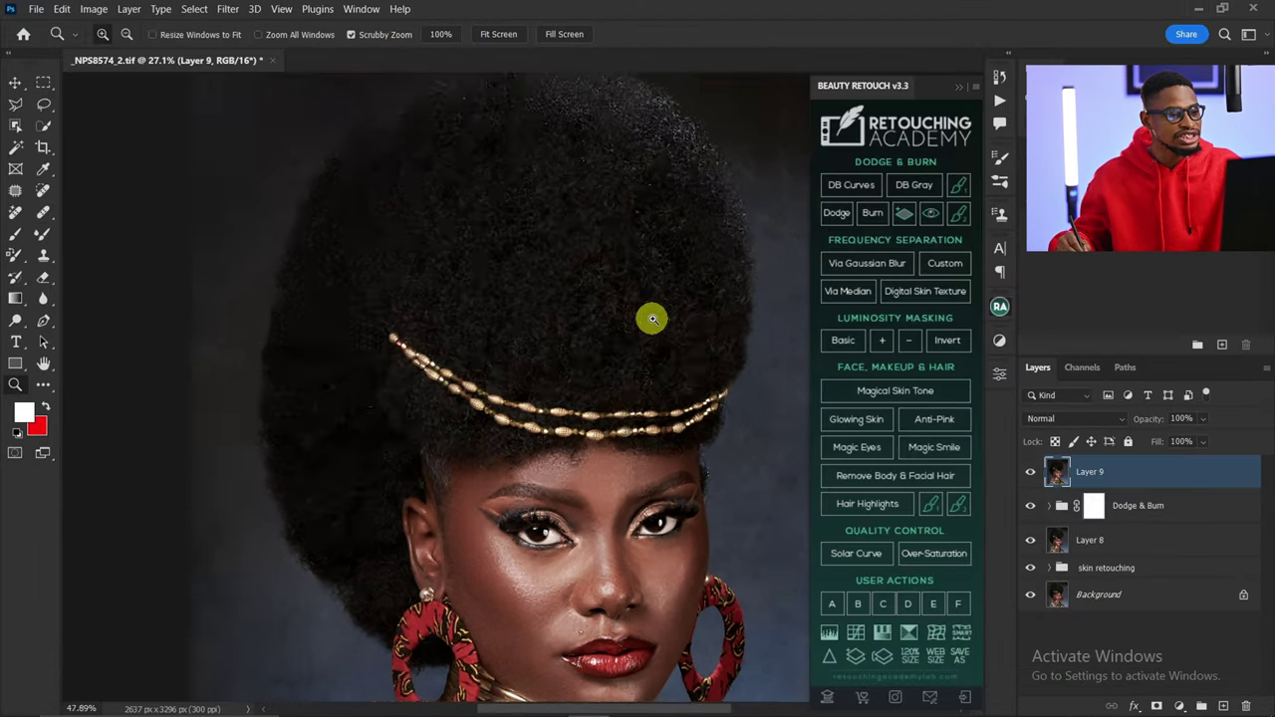
mouse_move(620, 313)
left_mouse_down()
mouse_move(553, 354)
mouse_move(540, 341)
left_mouse_up()
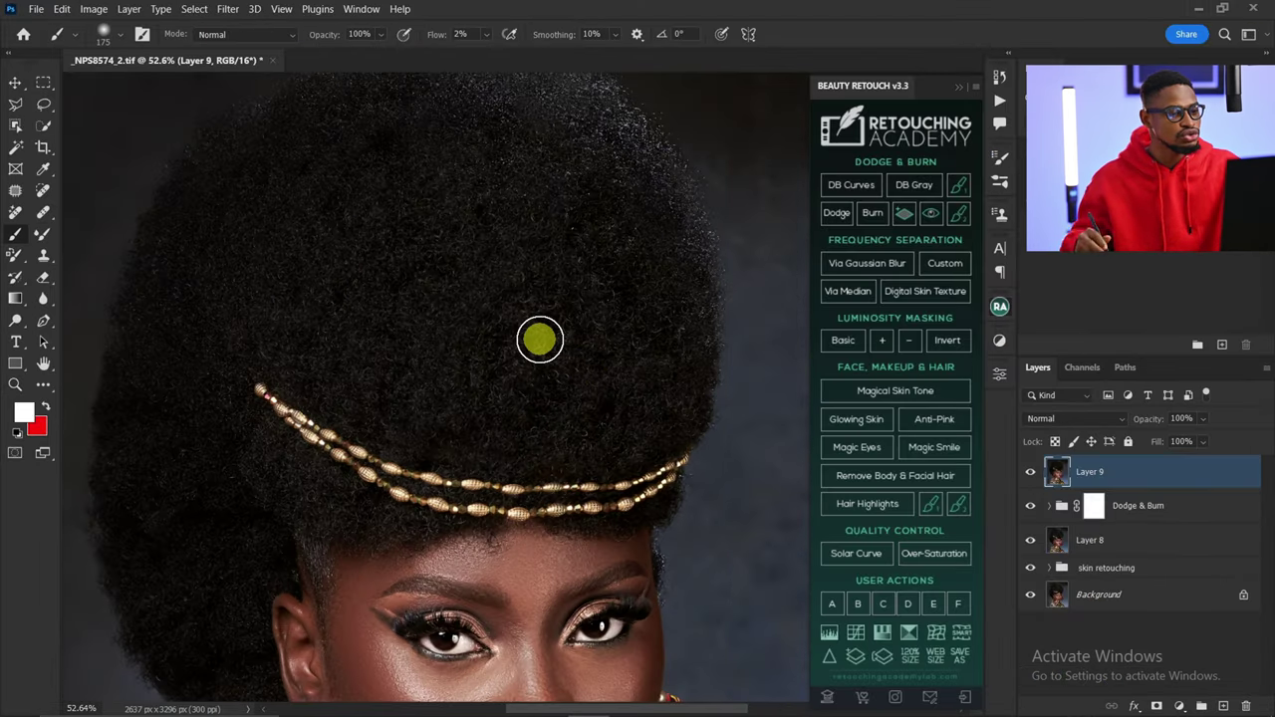
mouse_move(526, 288)
left_mouse_down()
mouse_move(572, 285)
mouse_move(523, 322)
mouse_move(455, 276)
left_mouse_up()
key("b")
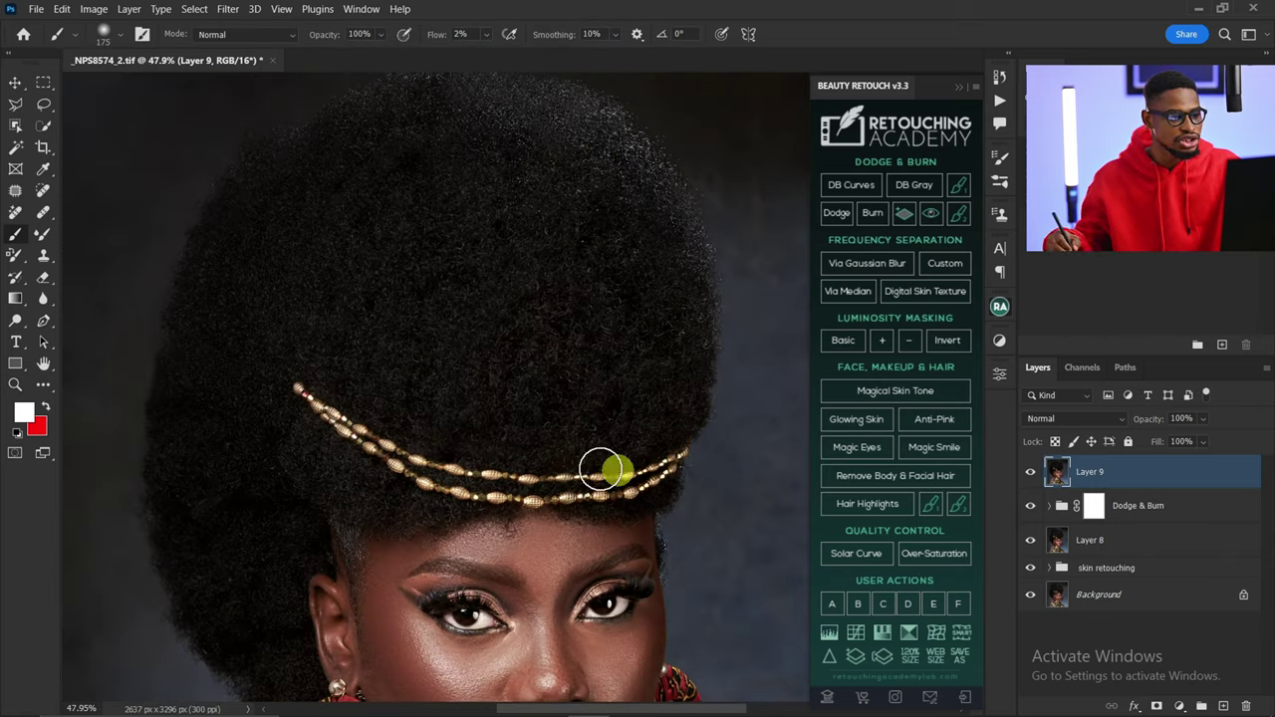
left_click(1224, 707)
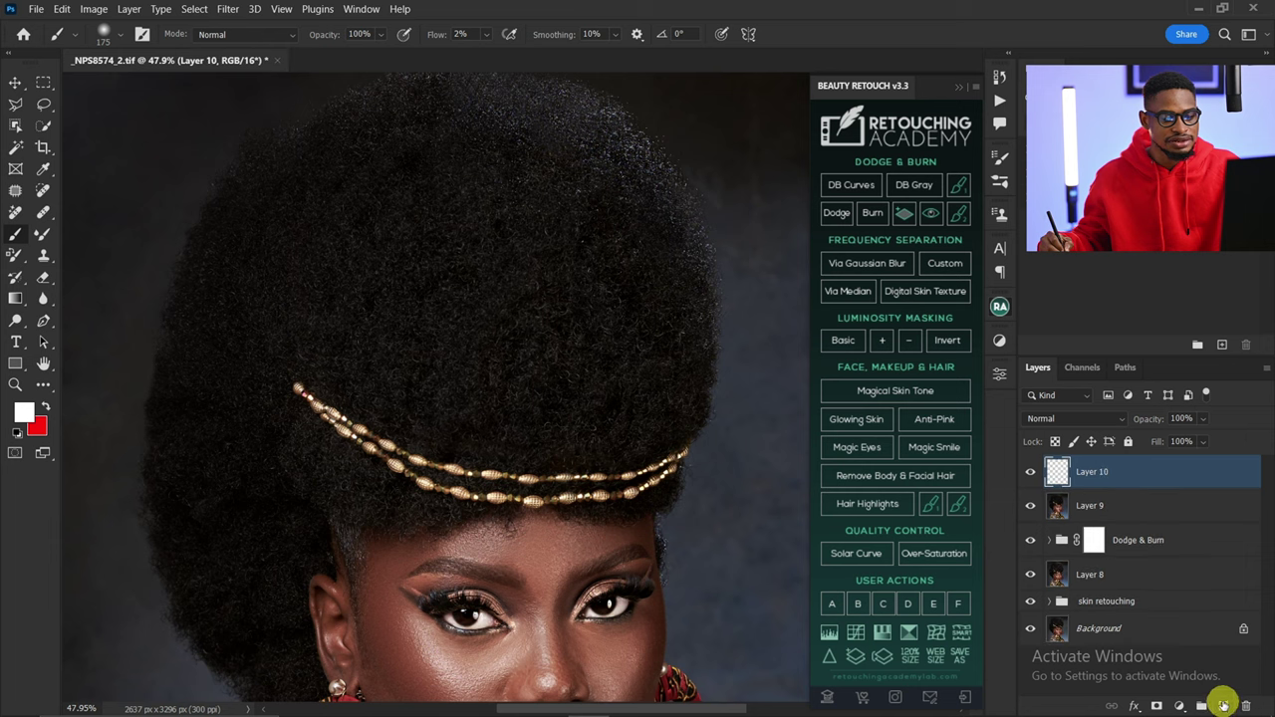
left_click(42, 190)
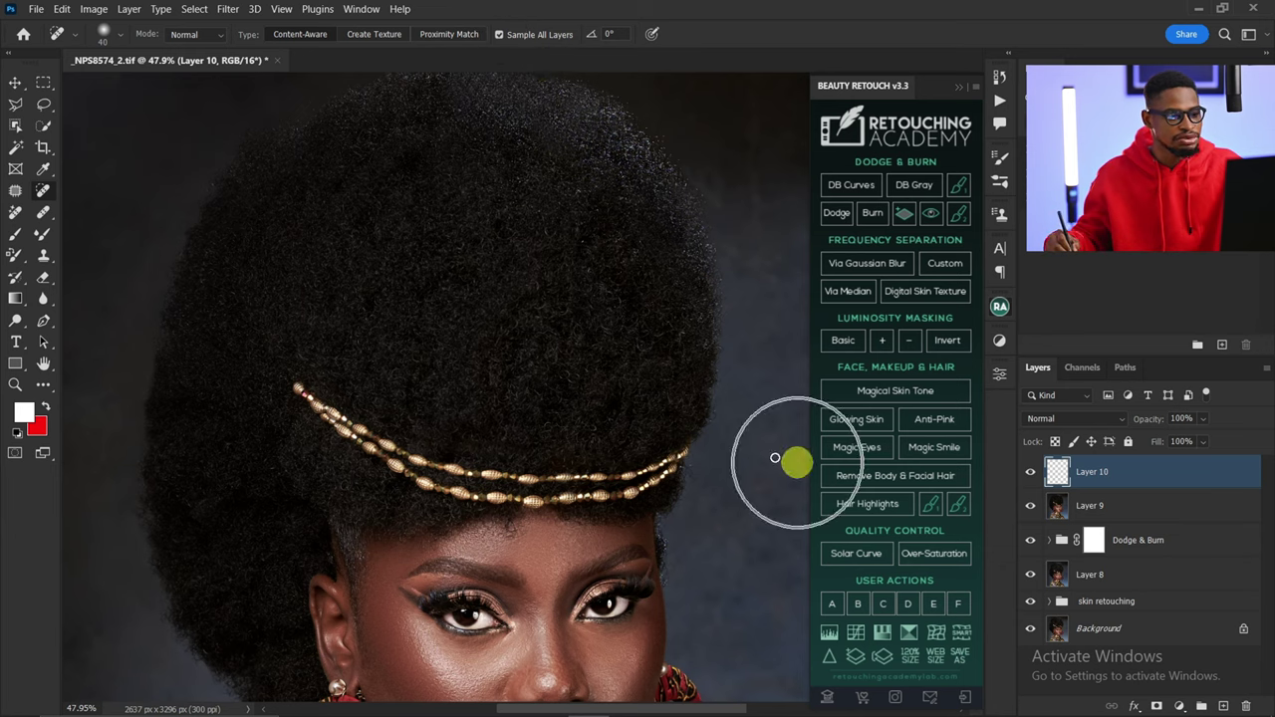
Heal the uneven spots in the hair above and beside the bead strand with a size 25 Content-Aware Spot Healing Brush.
scroll(568, 354, "up", 2)
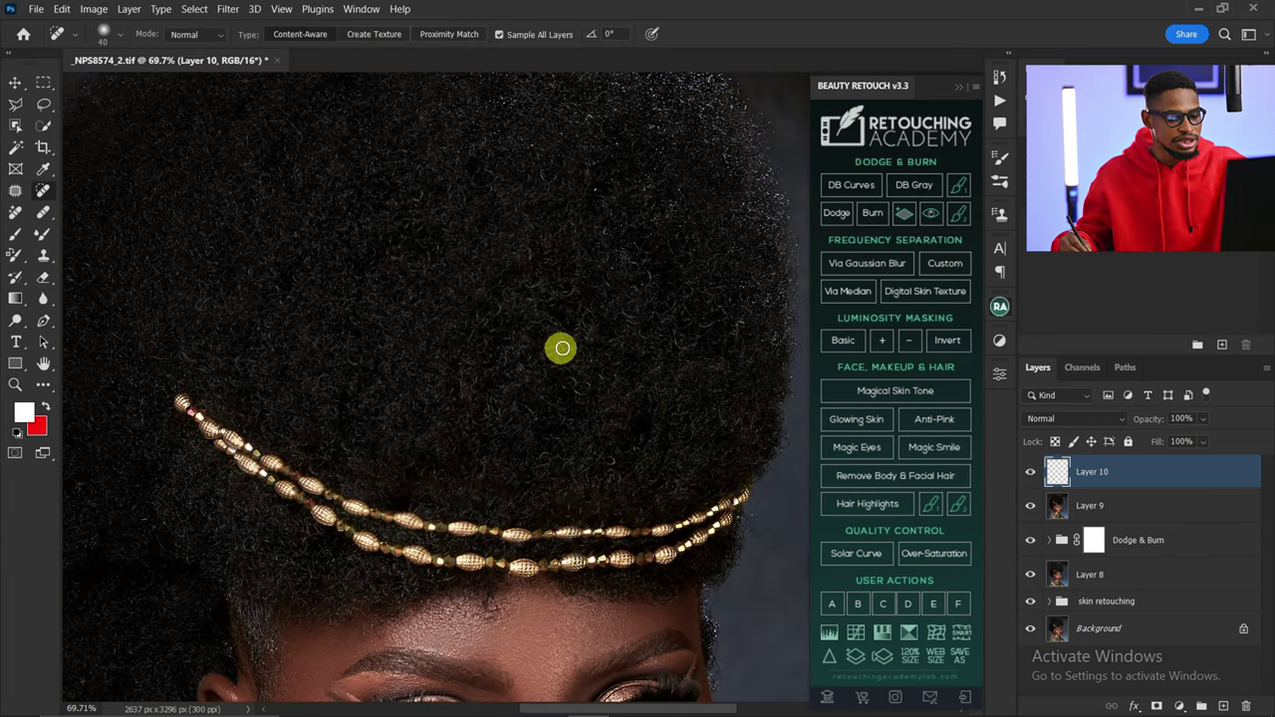
key("bracketleft")
key("bracketleft")
key("bracketleft")
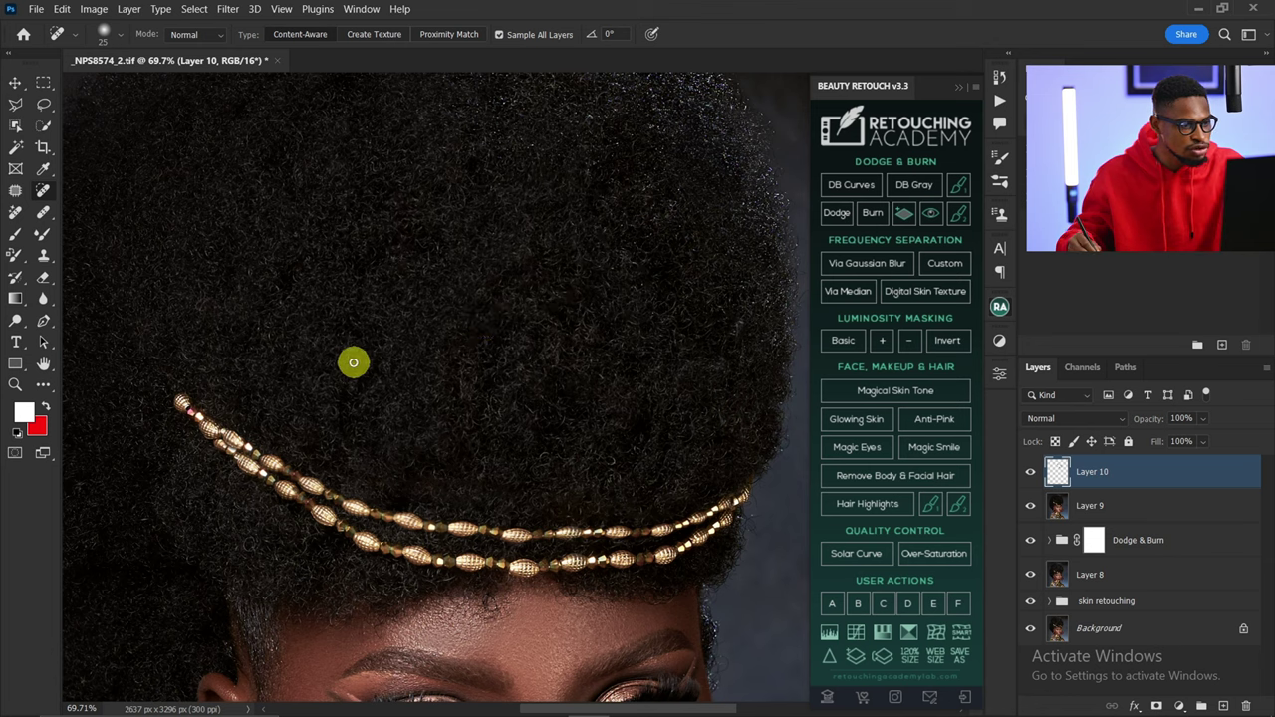
left_click_drag(368, 356, 498, 333)
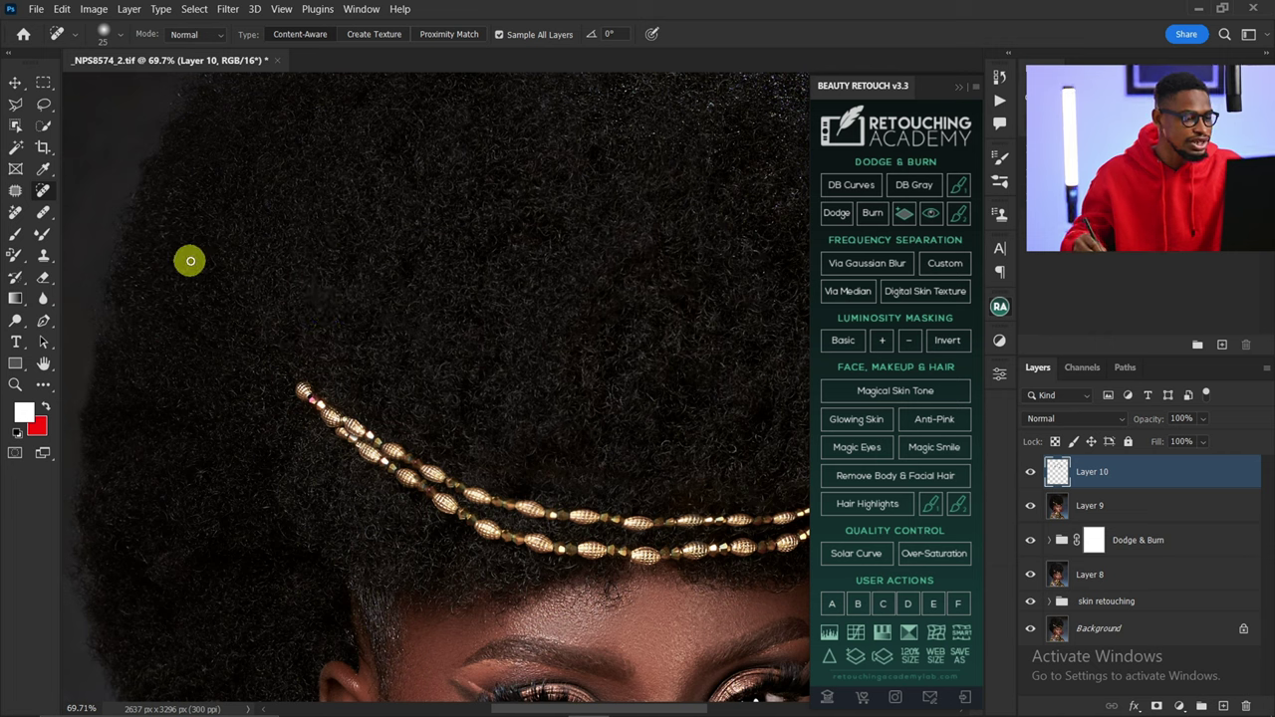
left_click_drag(428, 333, 325, 273)
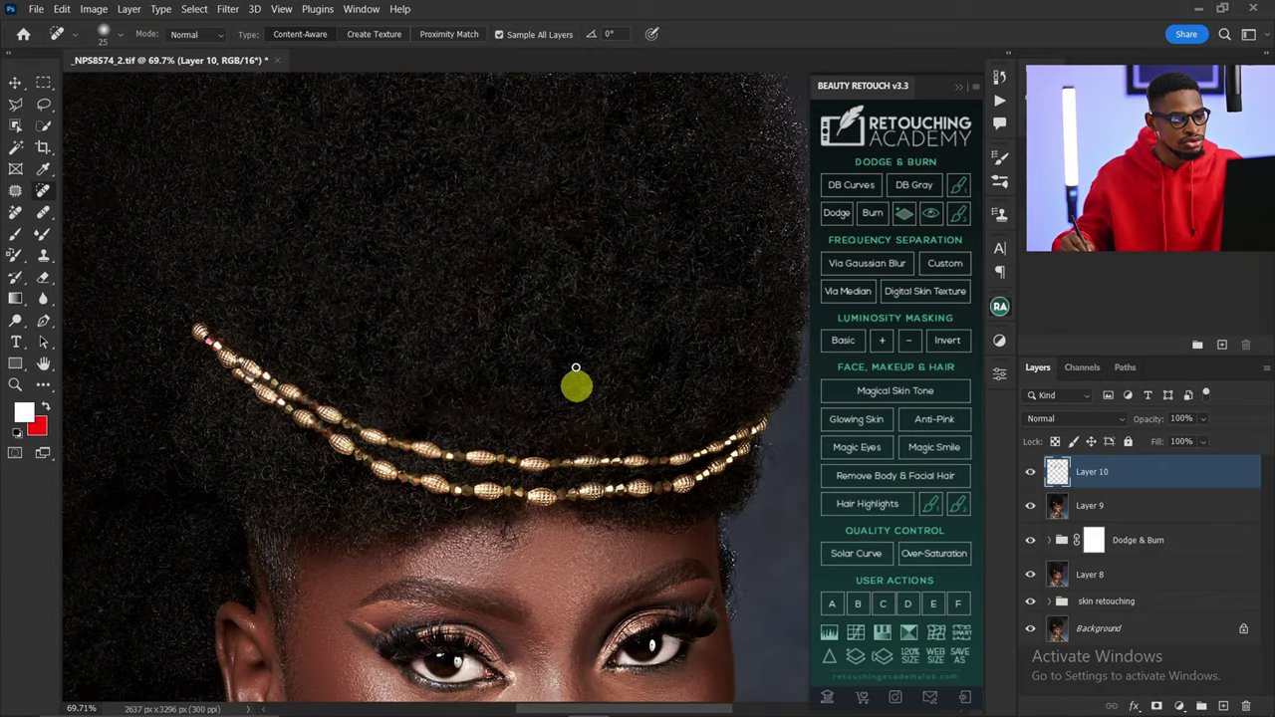
left_click_drag(538, 333, 512, 280)
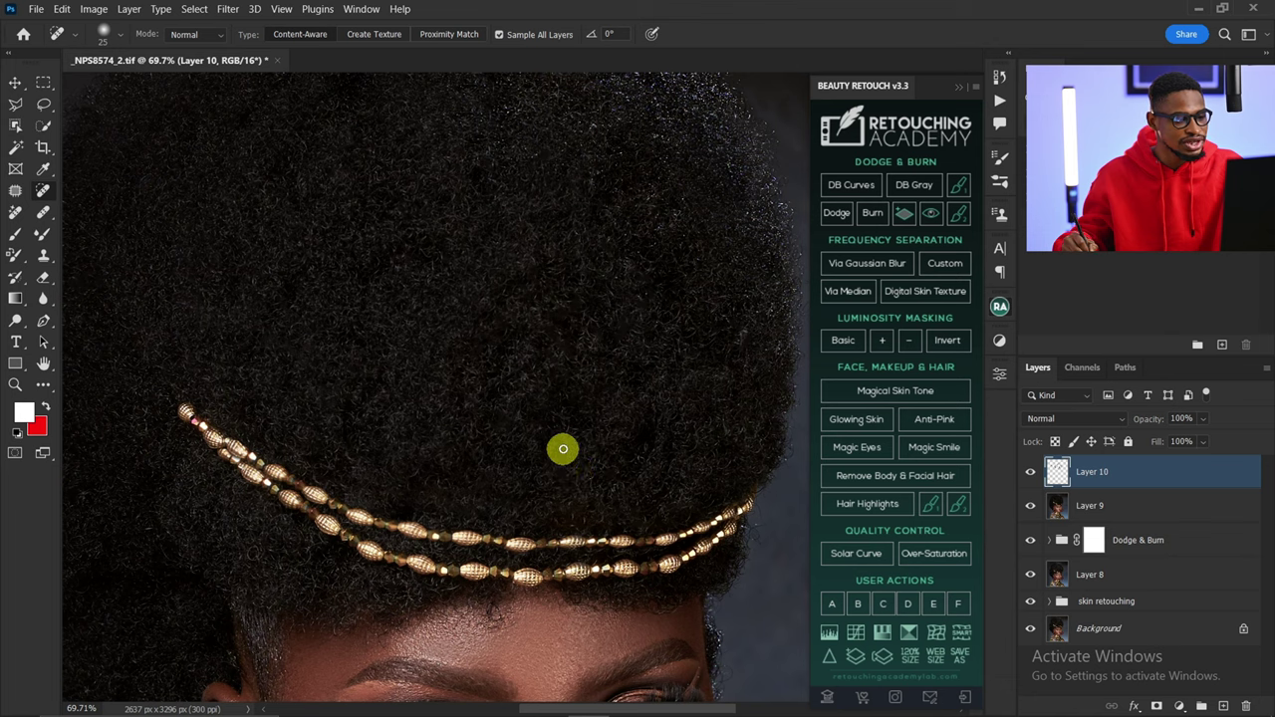
Compare the hair with and without the healing on Layer 10, focusing on the area above the beads.
left_click(1031, 475)
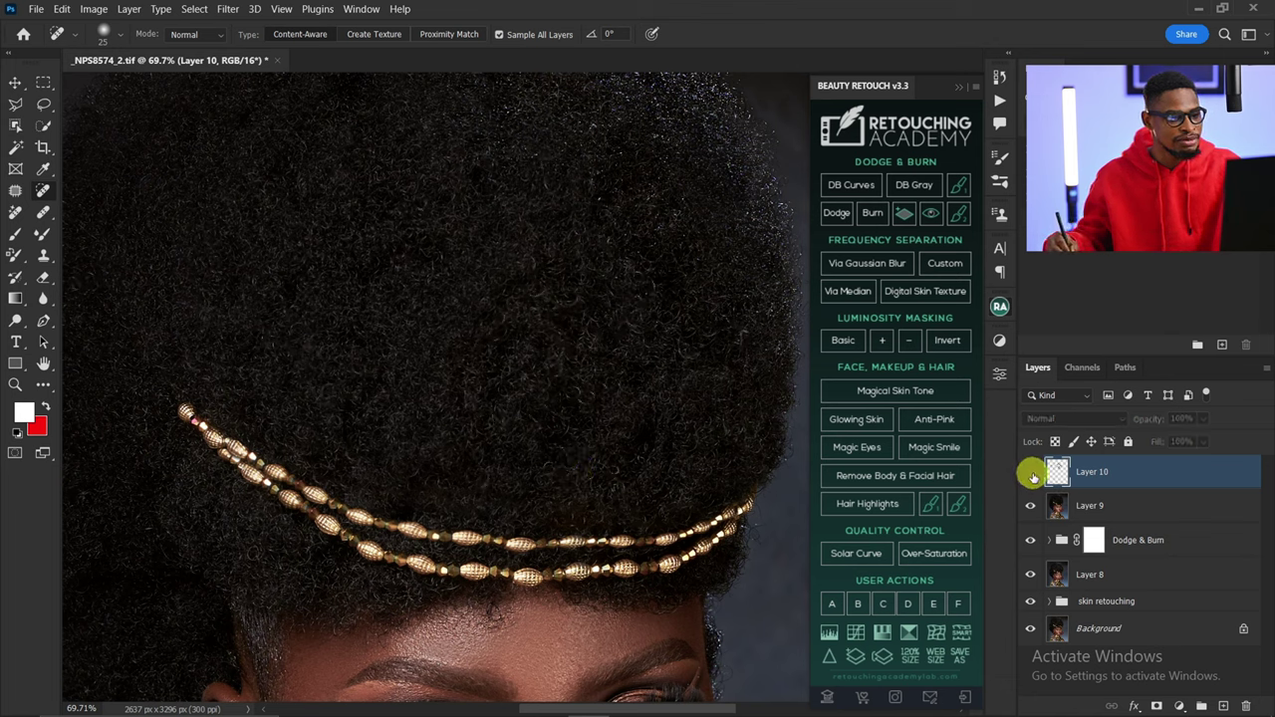
key("ctrl+space")
mouse_move(670, 340)
left_mouse_down()
mouse_move(617, 364)
mouse_move(742, 370)
mouse_move(575, 302)
left_mouse_up()
key("space")
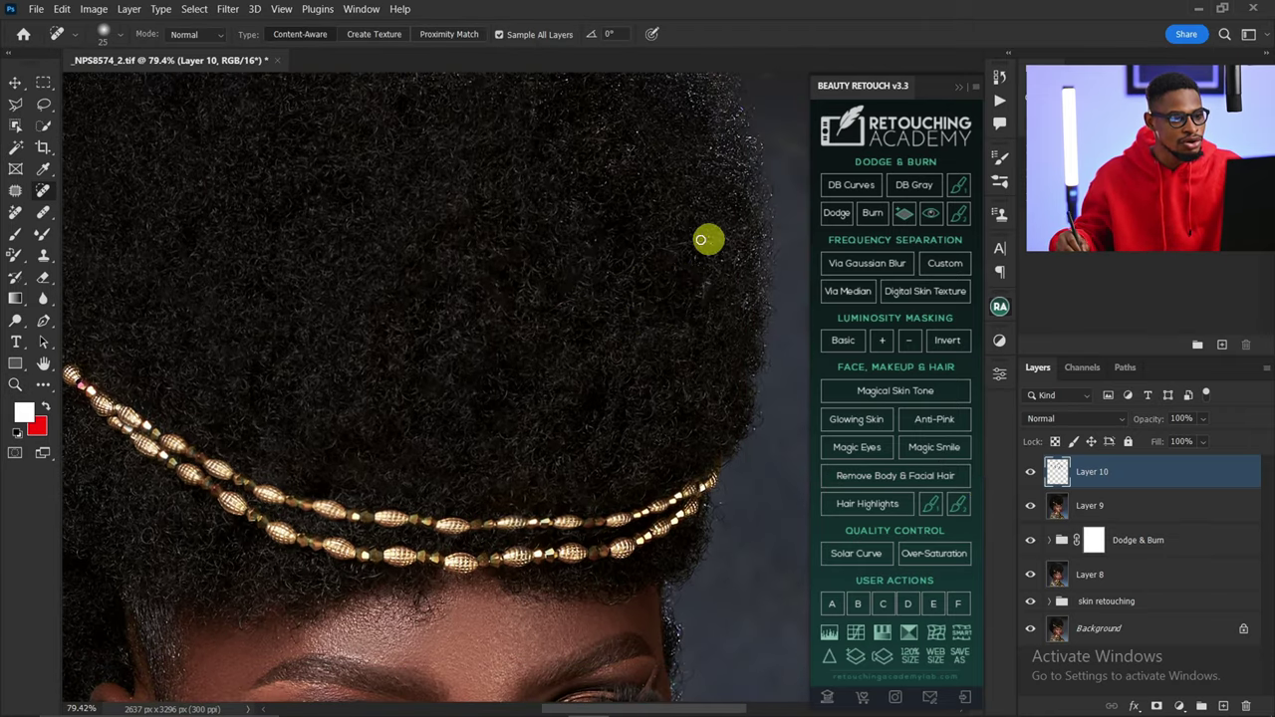
Heal remaining uneven spots across the afro's crown and right side with the Spot Healing Brush.
scroll(635, 214, "up", 3)
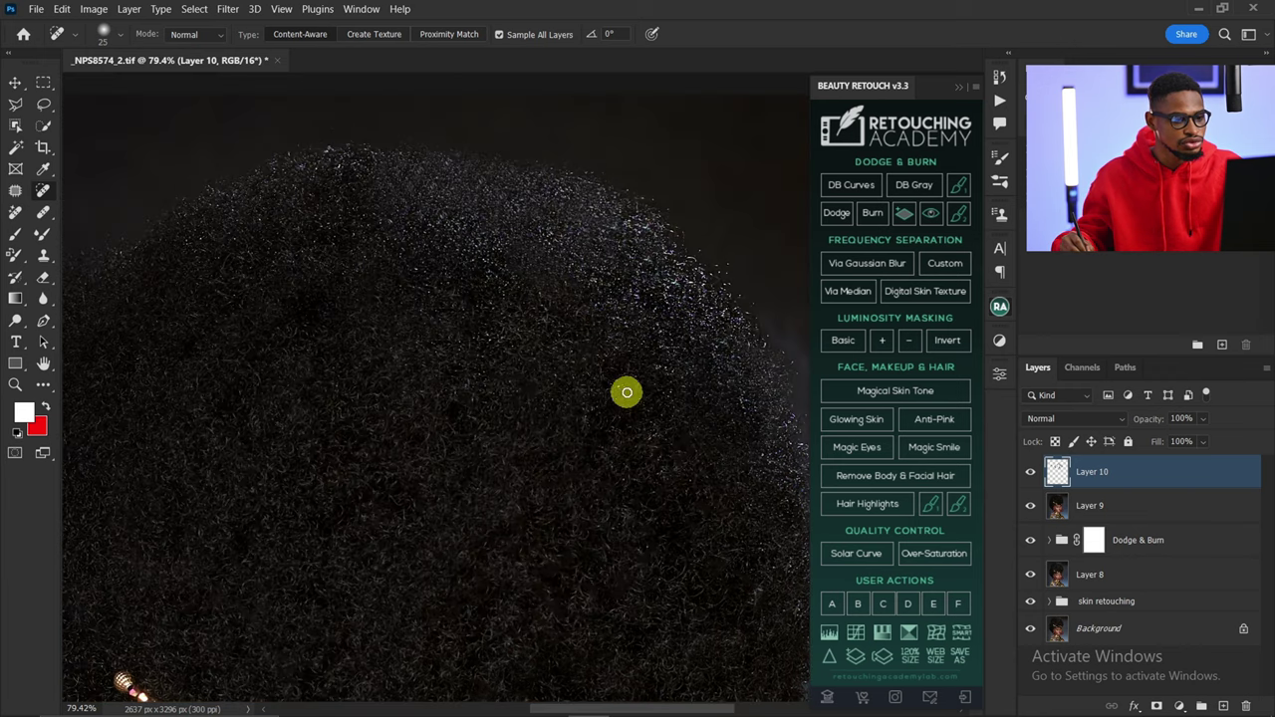
scroll(597, 339, "down", 3)
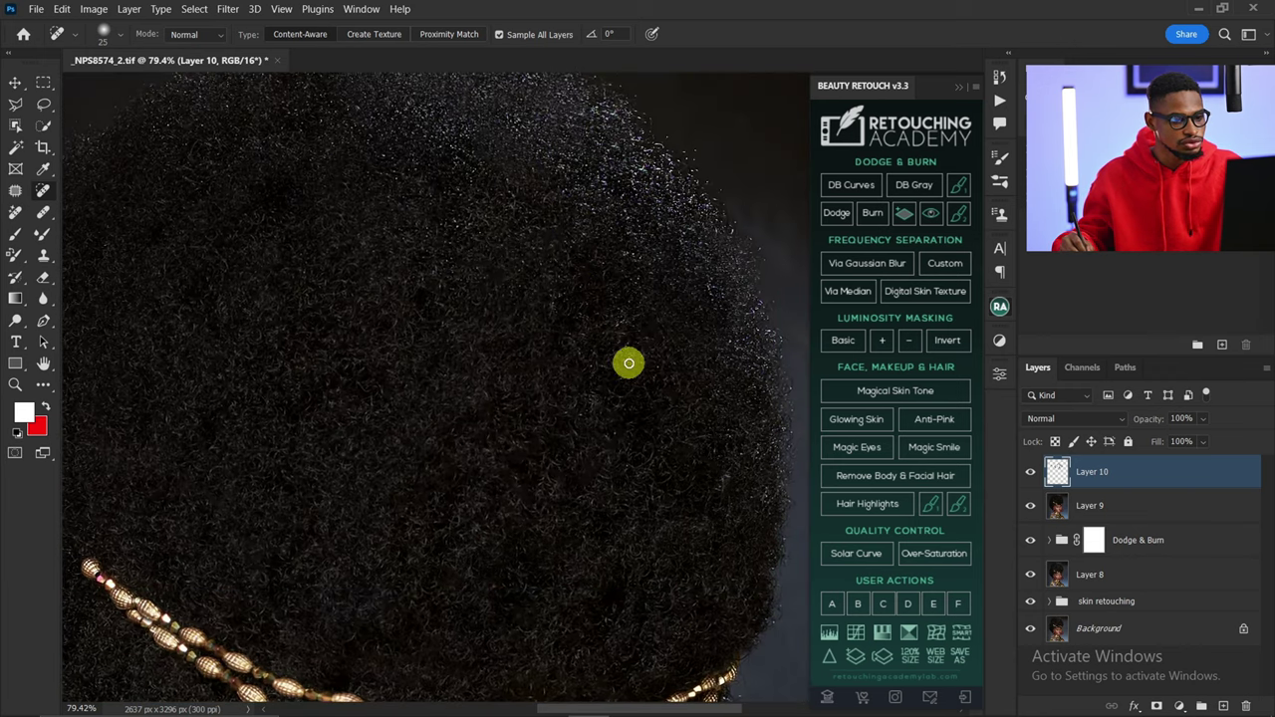
left_click_drag(618, 381, 717, 119)
left_click_drag(212, 302, 204, 610)
left_click_drag(777, 369, 495, 339)
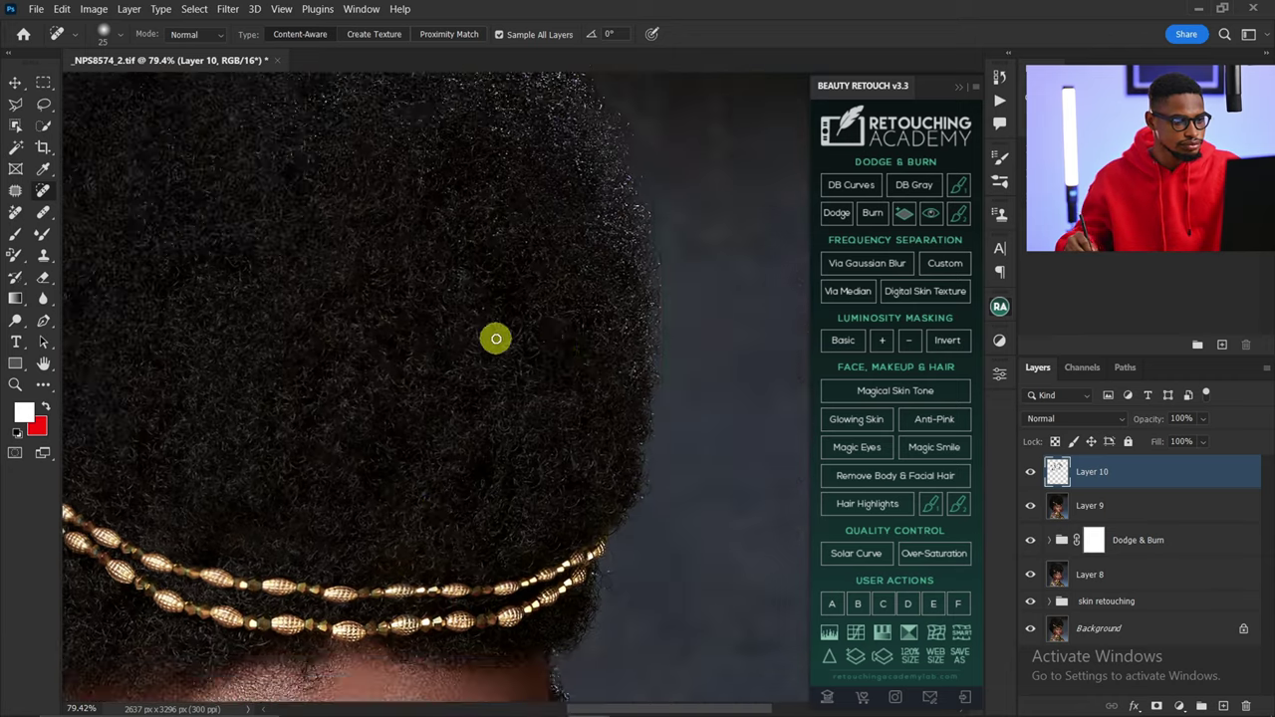
left_click_drag(149, 90, 296, 282)
left_click_drag(589, 578, 495, 484)
Clean up leftover patches across the whole afro with the Spot Healing Brush enlarged to size 35.
key("z")
left_click_drag(368, 397, 283, 404)
key("b")
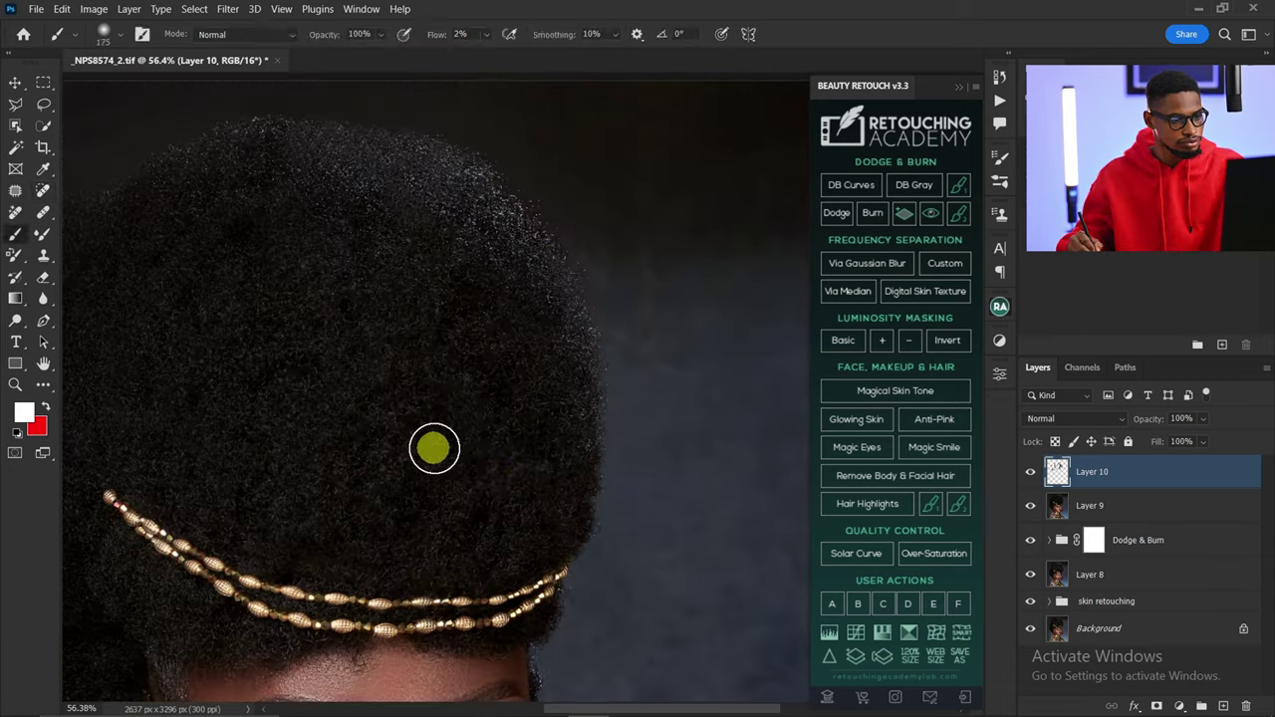
key("j")
key("z")
left_click_drag(472, 422, 403, 420)
key("j")
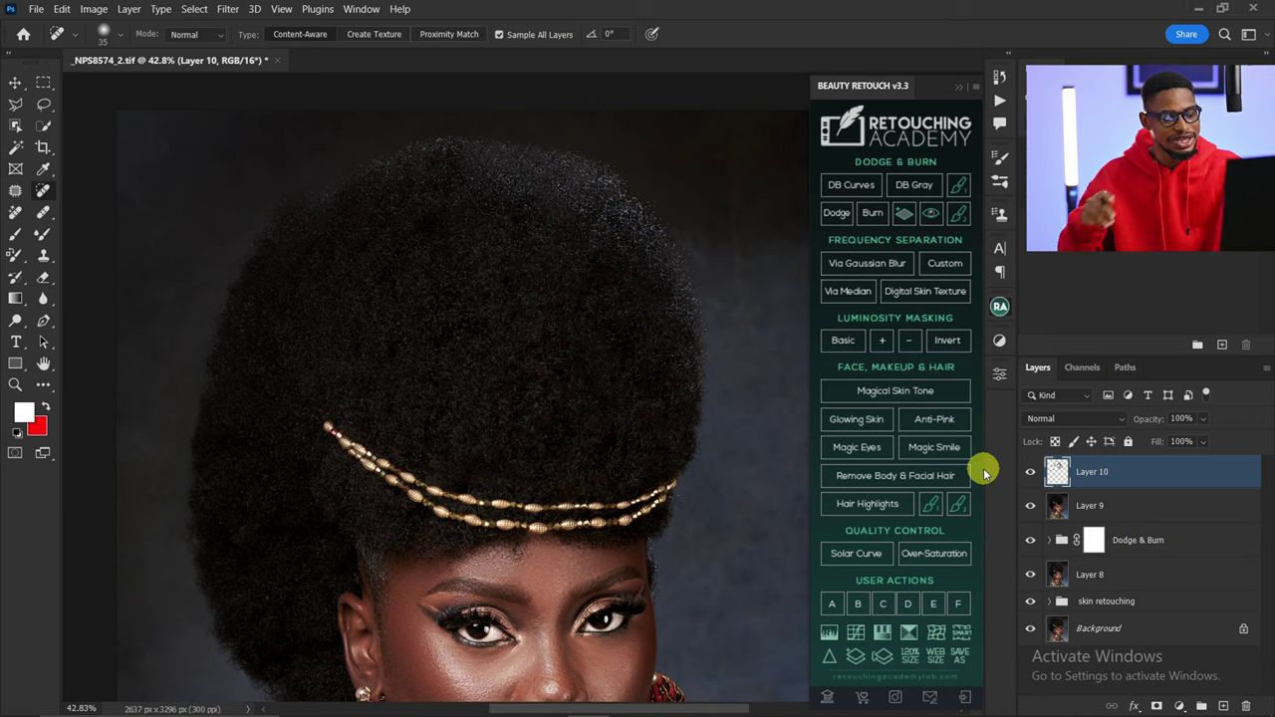
Check the full portrait, then add an empty layer above Layer 10 and choose the Clone Stamp for the hairline.
key("z")
mouse_move(615, 253)
left_mouse_down()
mouse_move(464, 339)
mouse_move(682, 327)
mouse_move(555, 336)
left_mouse_up()
key("z")
key("z")
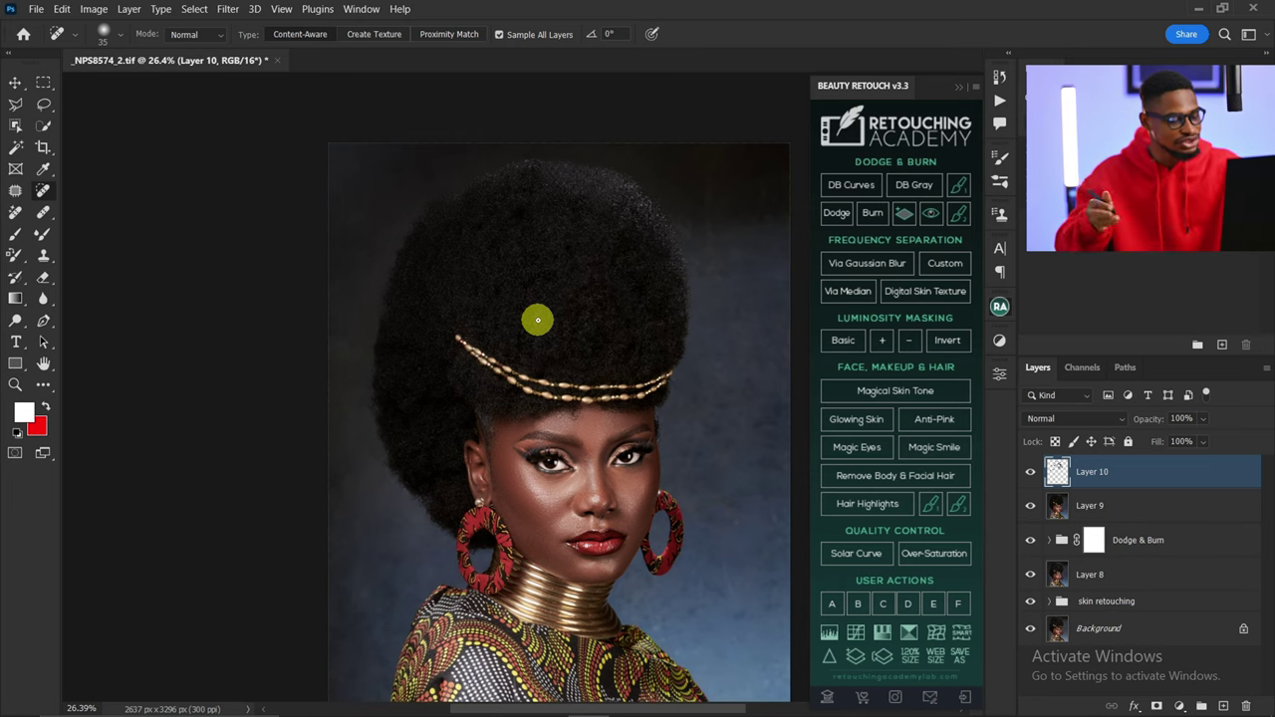
left_click_drag(487, 273, 611, 362)
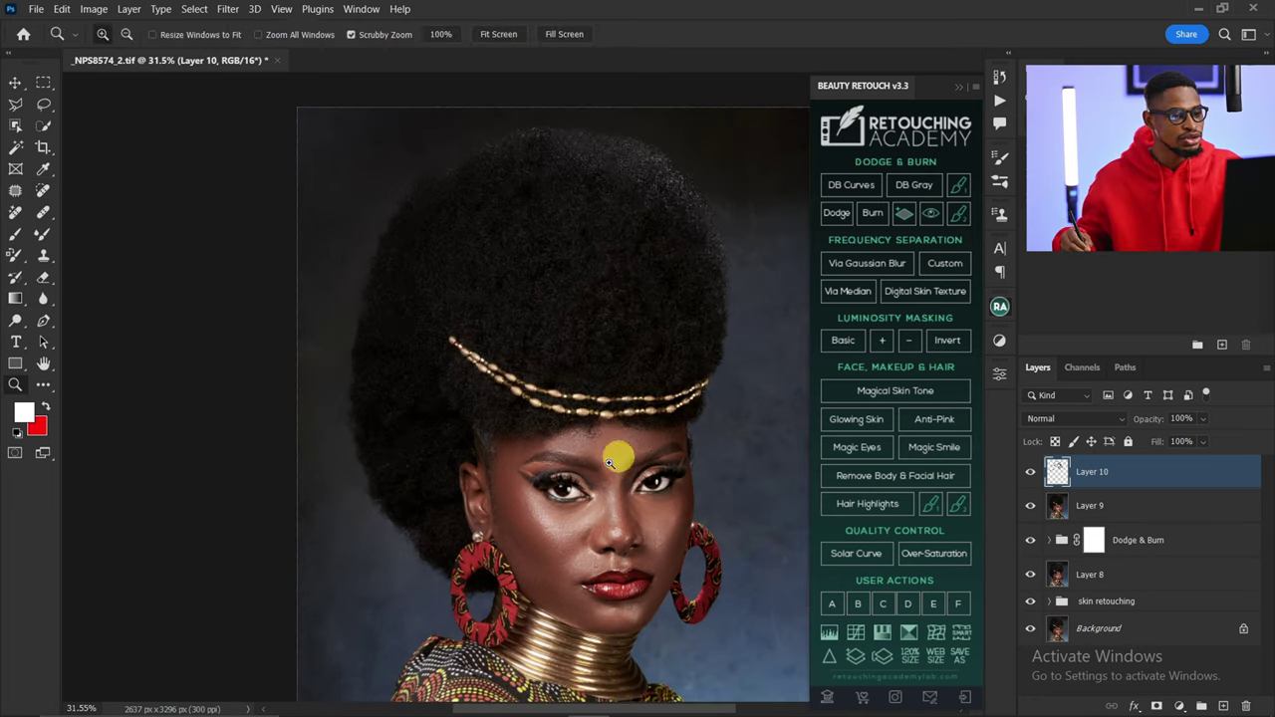
left_click_drag(612, 441, 717, 428)
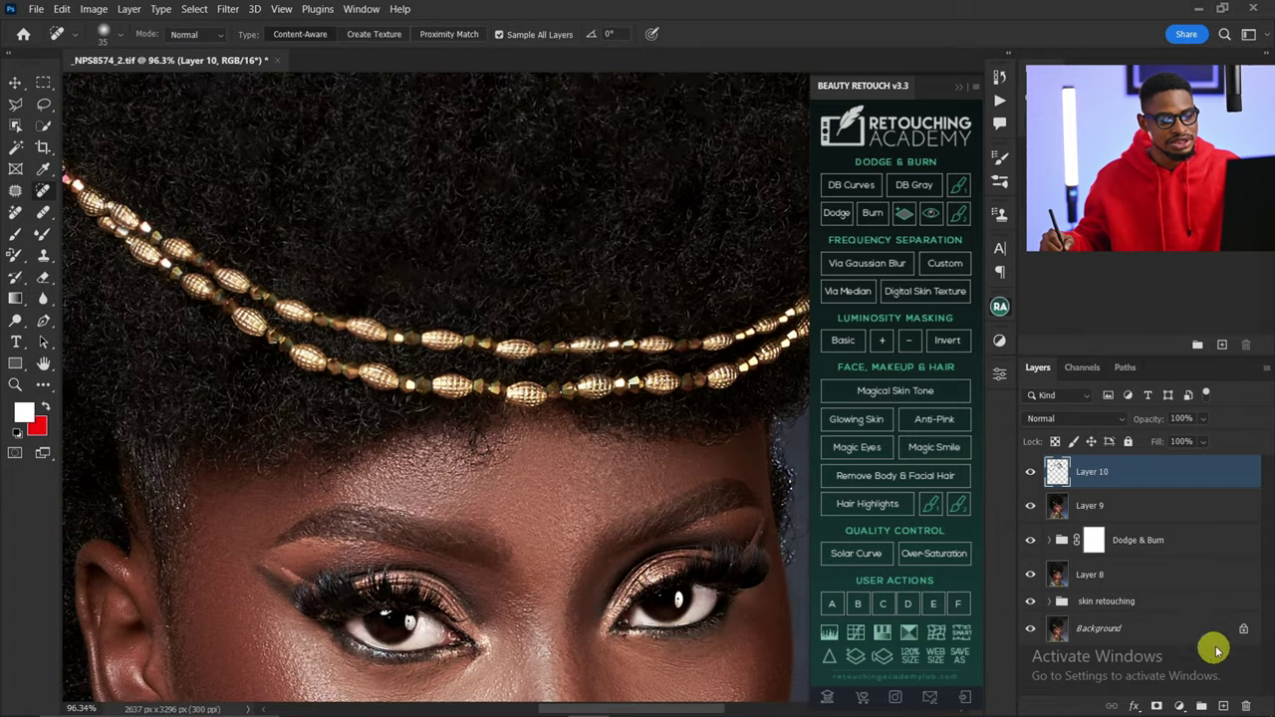
left_click(1224, 706)
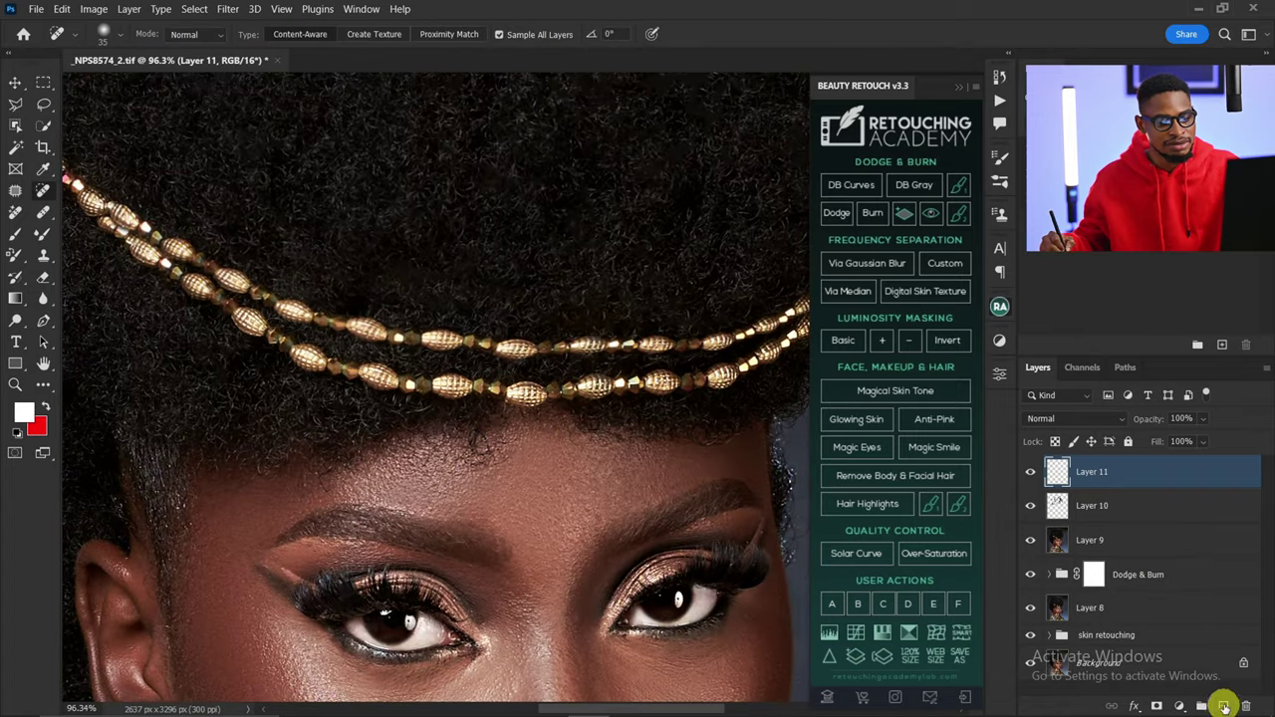
left_click(43, 255)
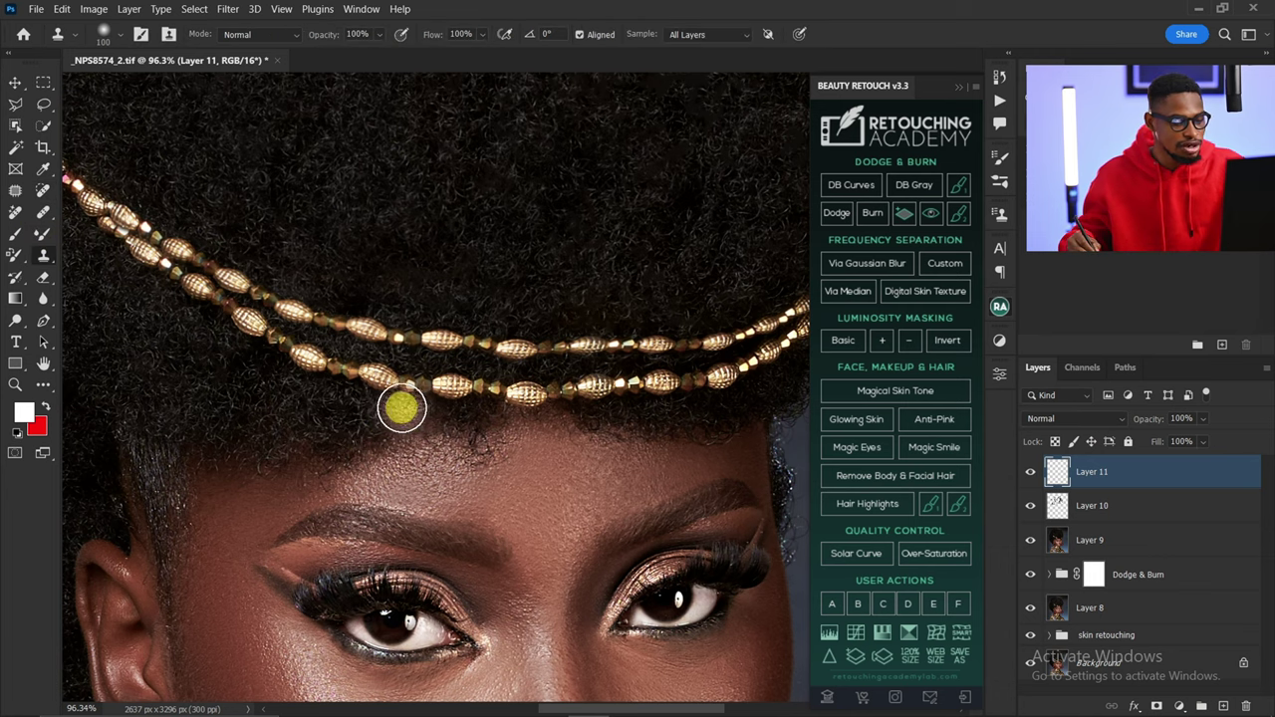
Clone neighbouring hair into the thin hairline below the center of the bead strand with a size 40 Clone Stamp.
key("bracketleft")
key("bracketleft")
key("bracketleft")
key("bracketleft")
key("bracketleft")
key("bracketleft")
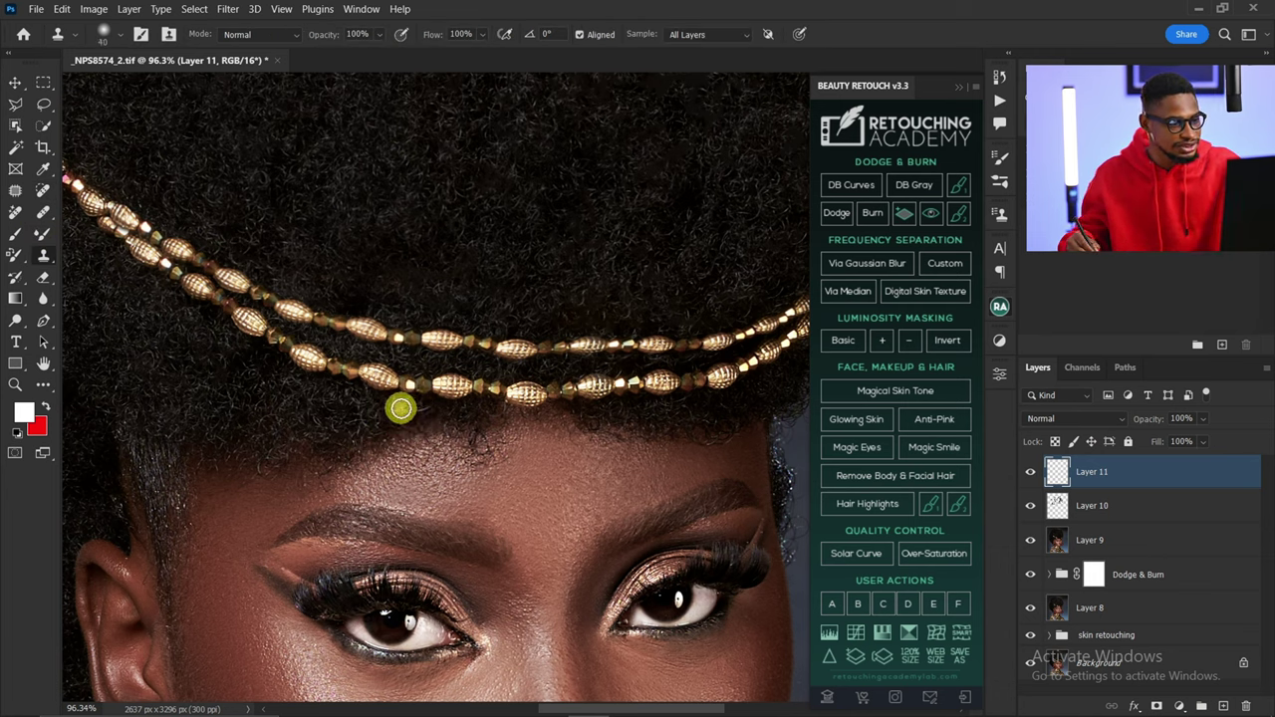
left_click(403, 408, "alt")
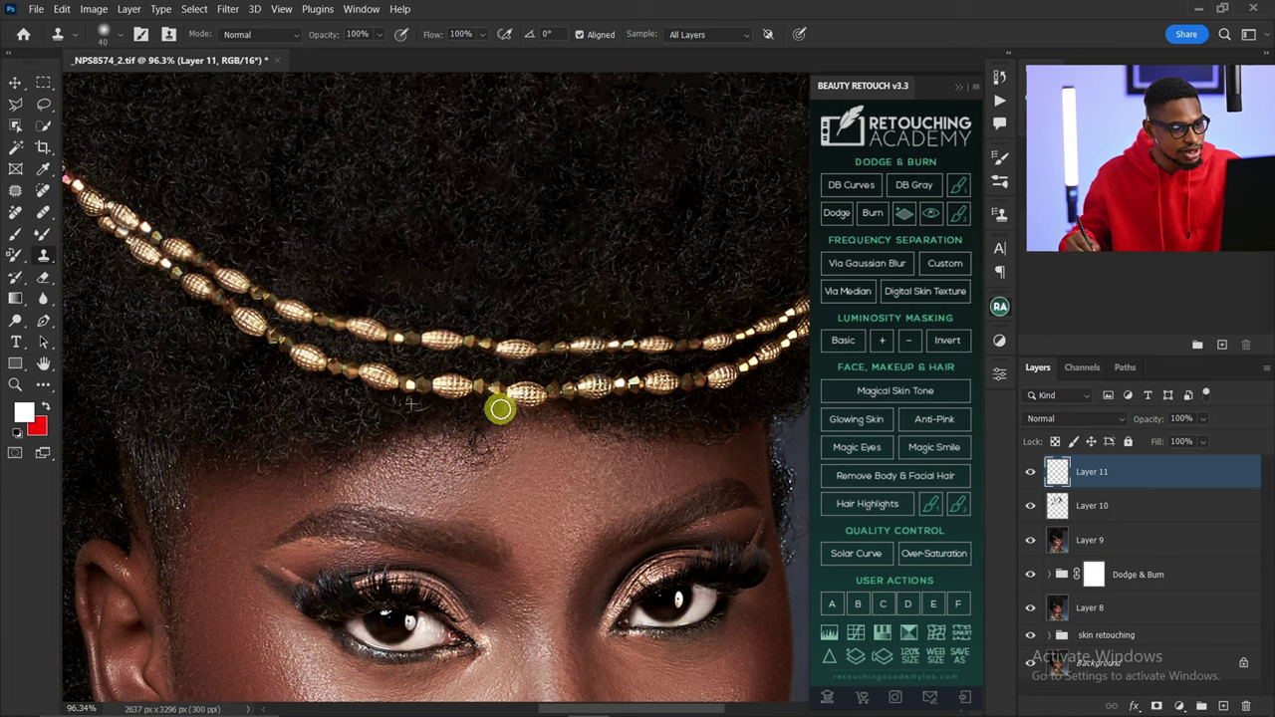
left_click(599, 412, "alt")
left_click(539, 418, "alt")
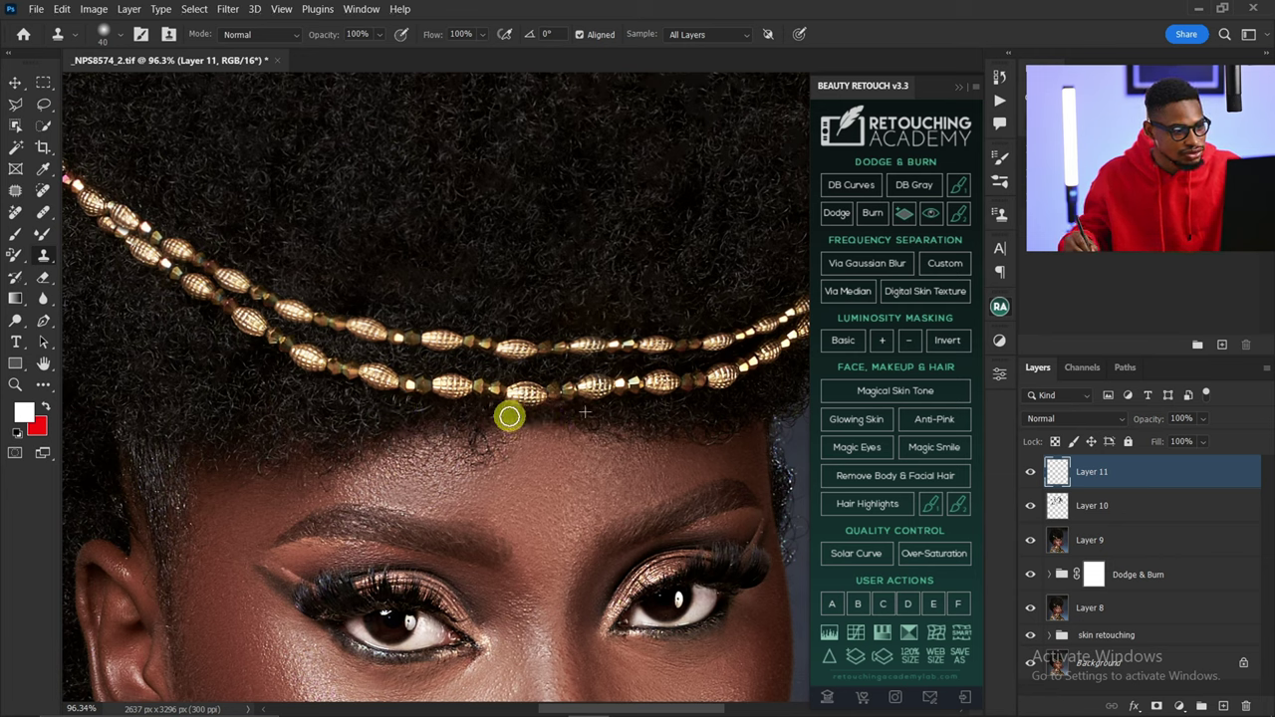
mouse_move(509, 417)
left_mouse_down()
mouse_move(474, 414)
mouse_move(575, 442)
left_mouse_up()
left_click(591, 417, "alt")
left_click(534, 457, "alt")
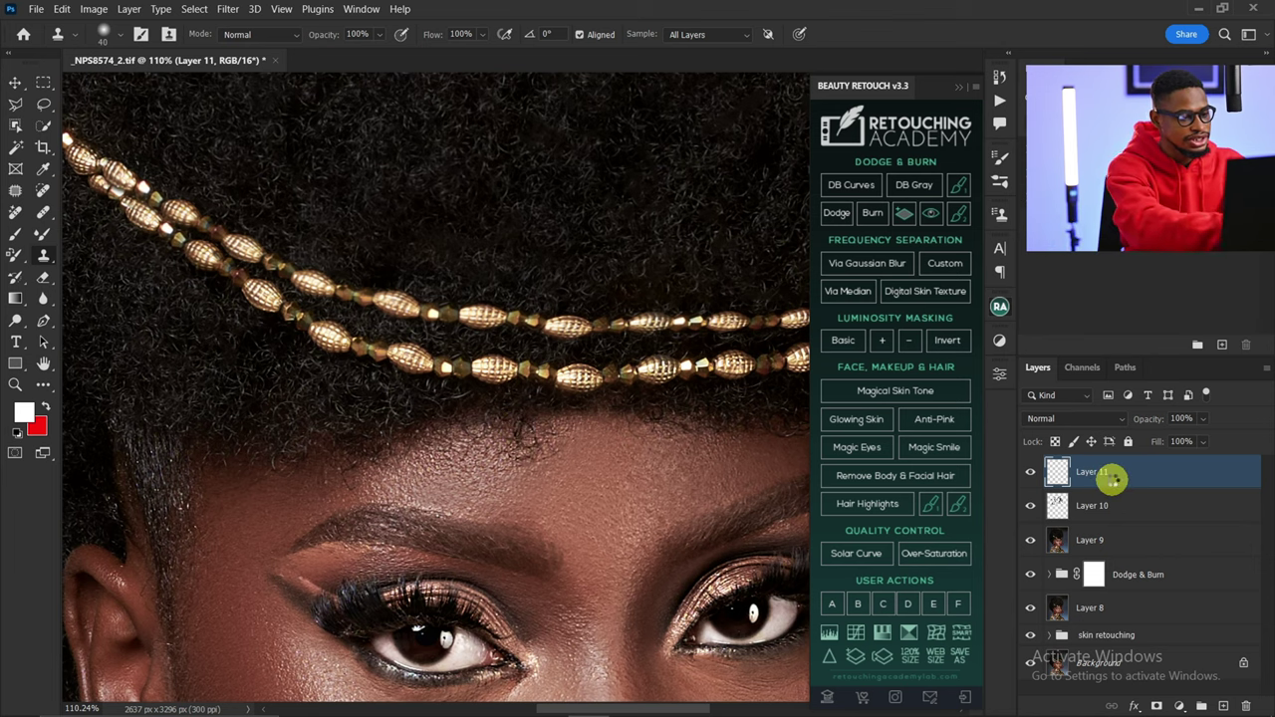
Stamp the visible layers into a merged layer and clone forehead skin over the stray hairs with a size 20 Clone Stamp.
key("ctrl+alt+shift+e")
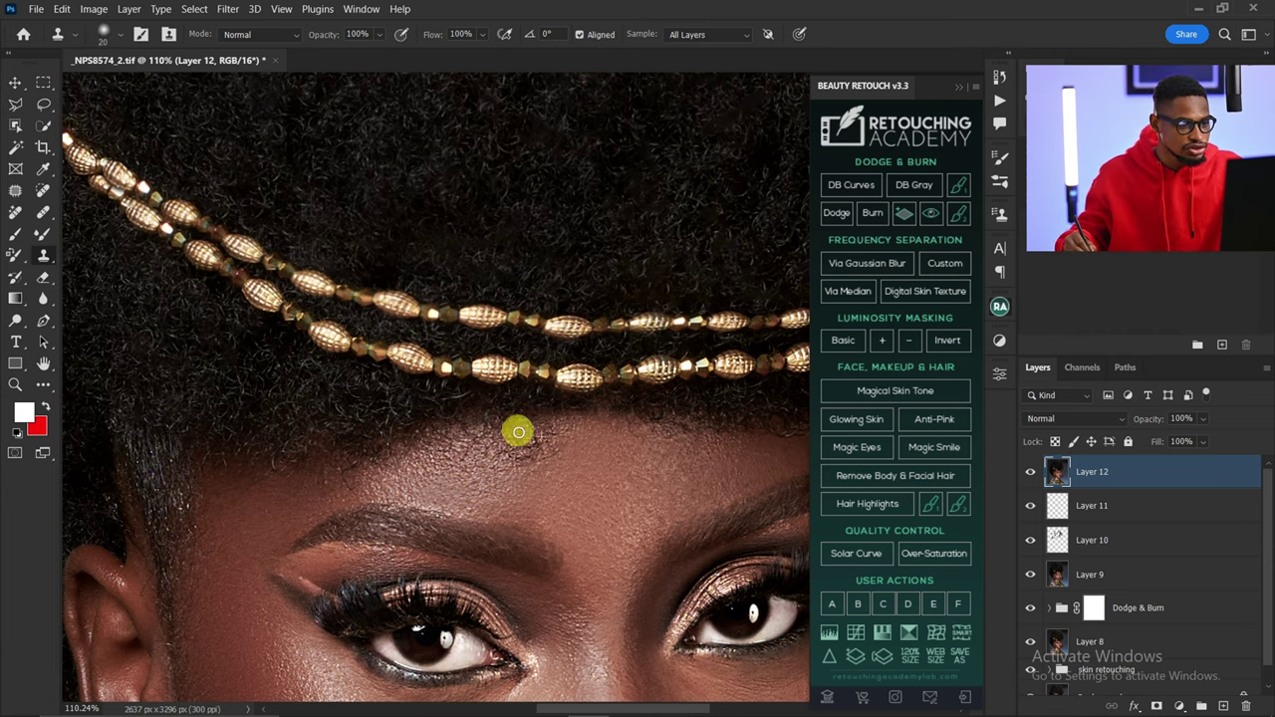
left_click(569, 445, "alt")
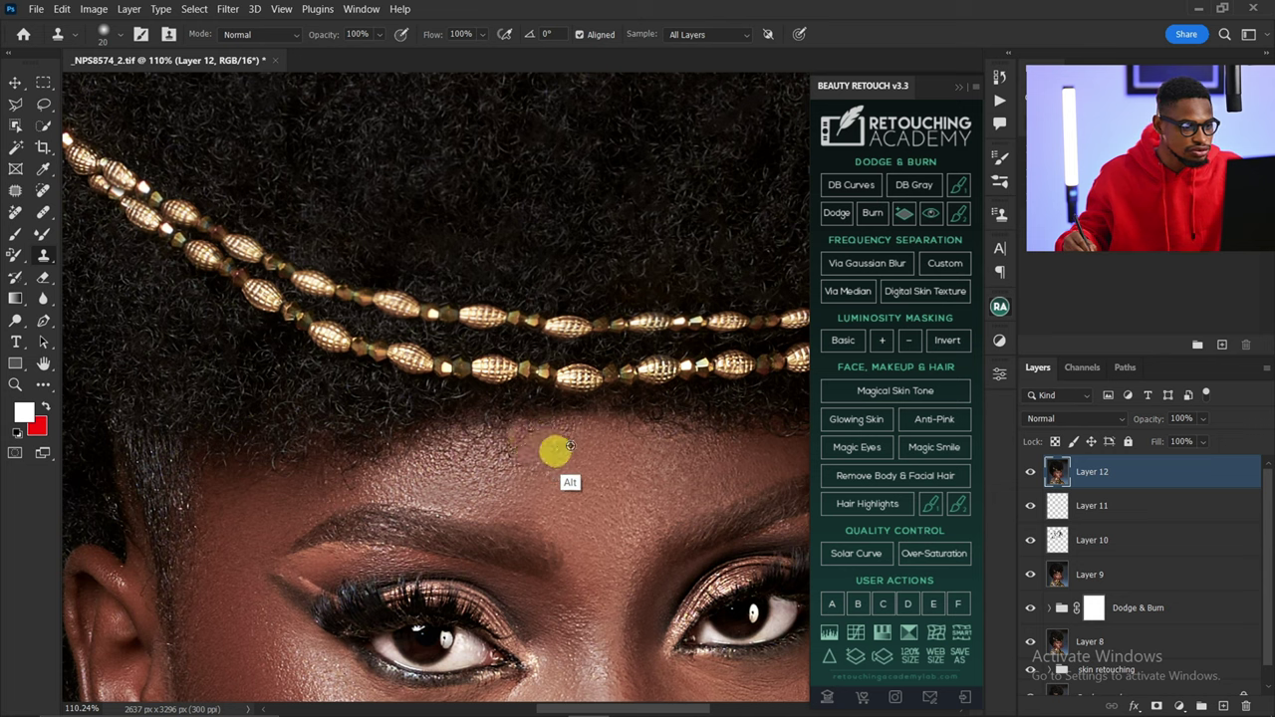
mouse_move(540, 454)
left_mouse_down()
mouse_move(499, 426)
mouse_move(523, 448)
mouse_move(517, 458)
mouse_move(541, 426)
mouse_move(579, 452)
mouse_move(496, 448)
mouse_move(502, 423)
mouse_move(533, 431)
mouse_move(523, 453)
mouse_move(490, 445)
left_mouse_up()
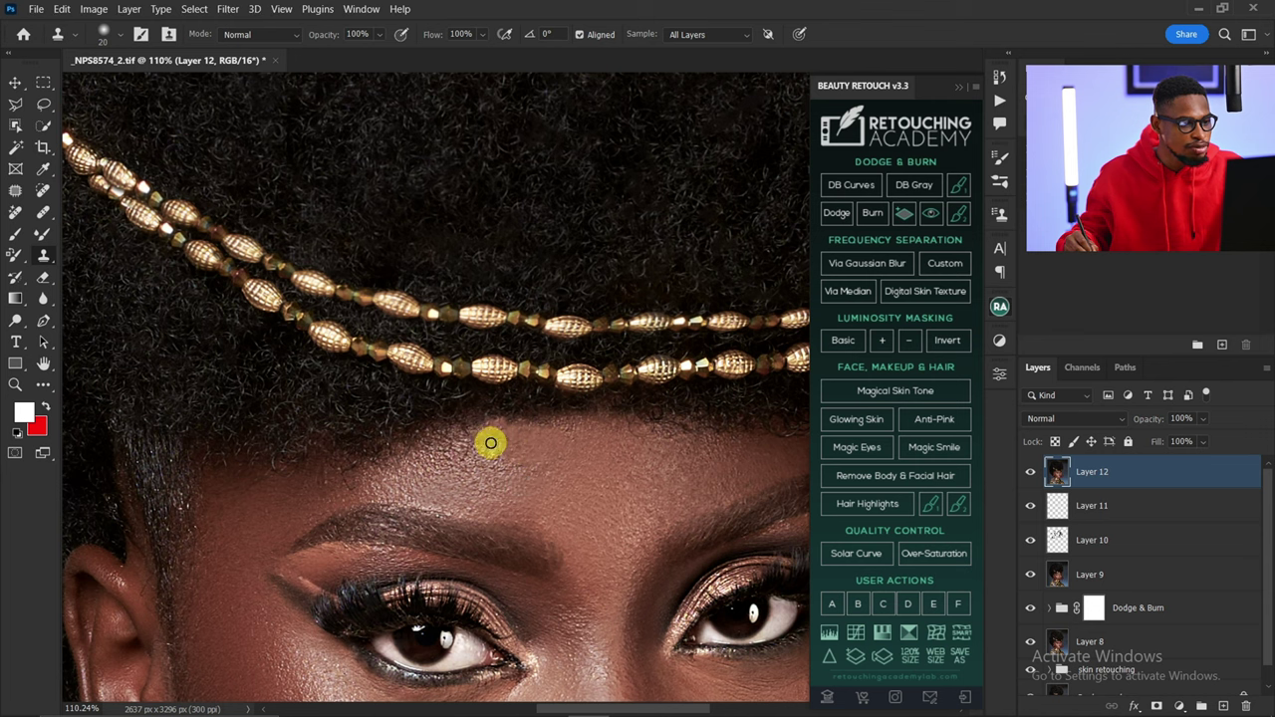
key("ctrl+space")
left_click_drag(585, 457, 513, 479)
key("s")
left_click(489, 456)
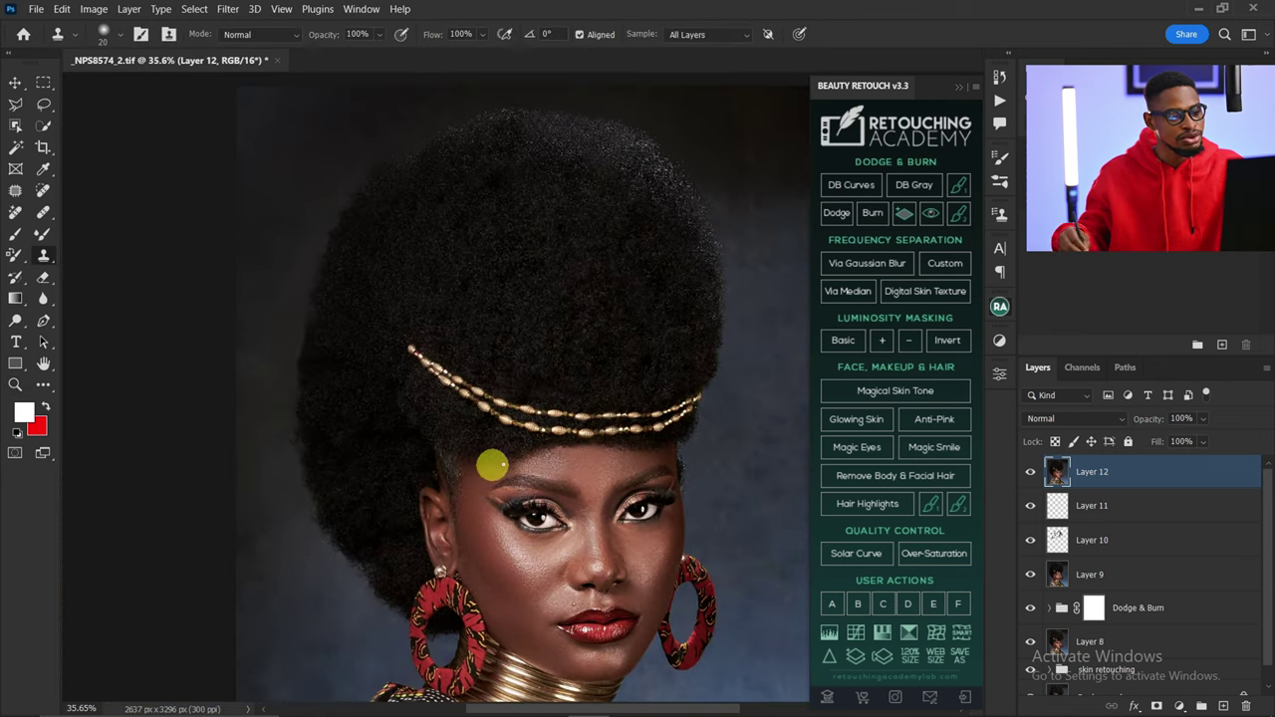
Group all layers from Layer 12 down to Layer 8 and name the group "hair".
left_click(1031, 505)
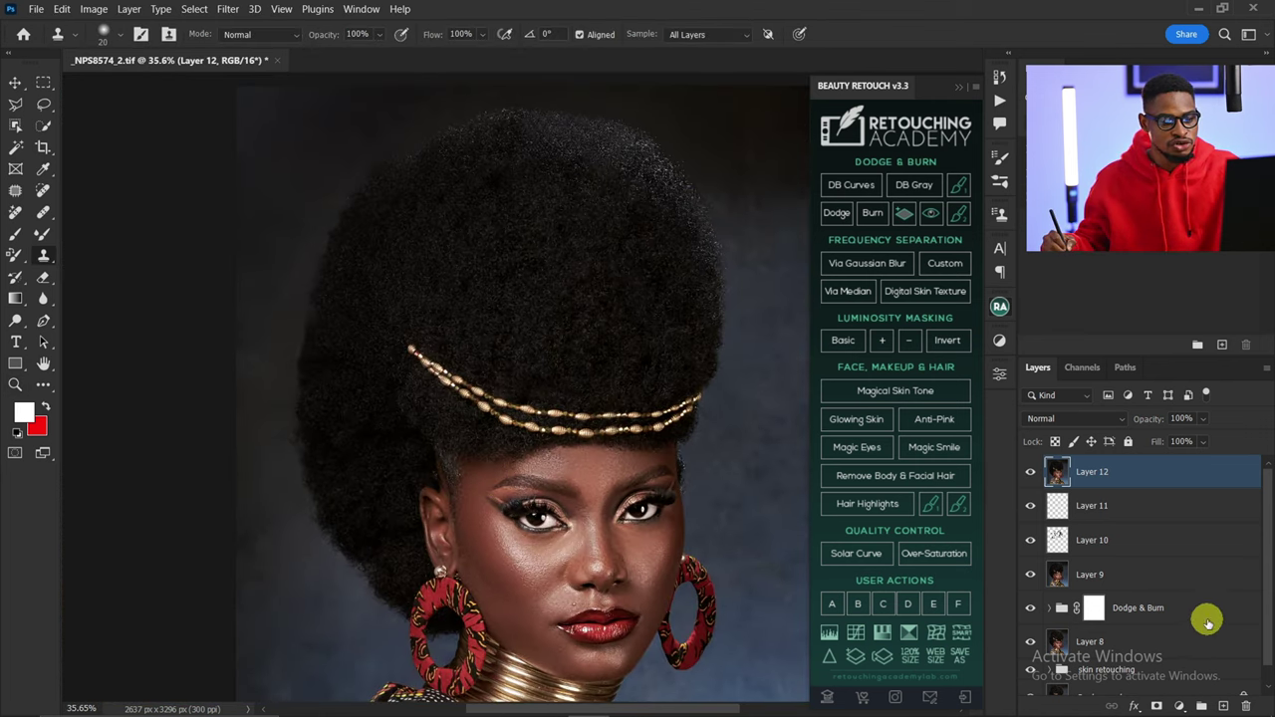
scroll(1252, 594, "down", 1)
left_click(1160, 626, "shift")
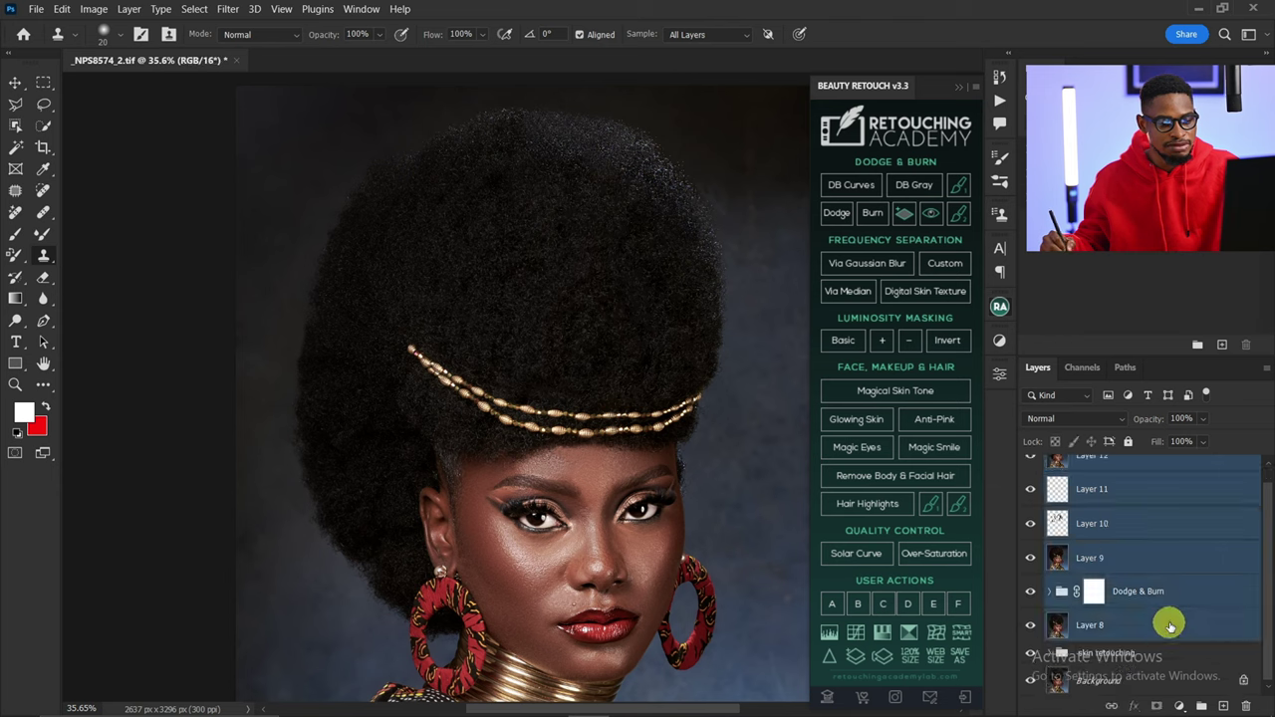
key("ctrl+g")
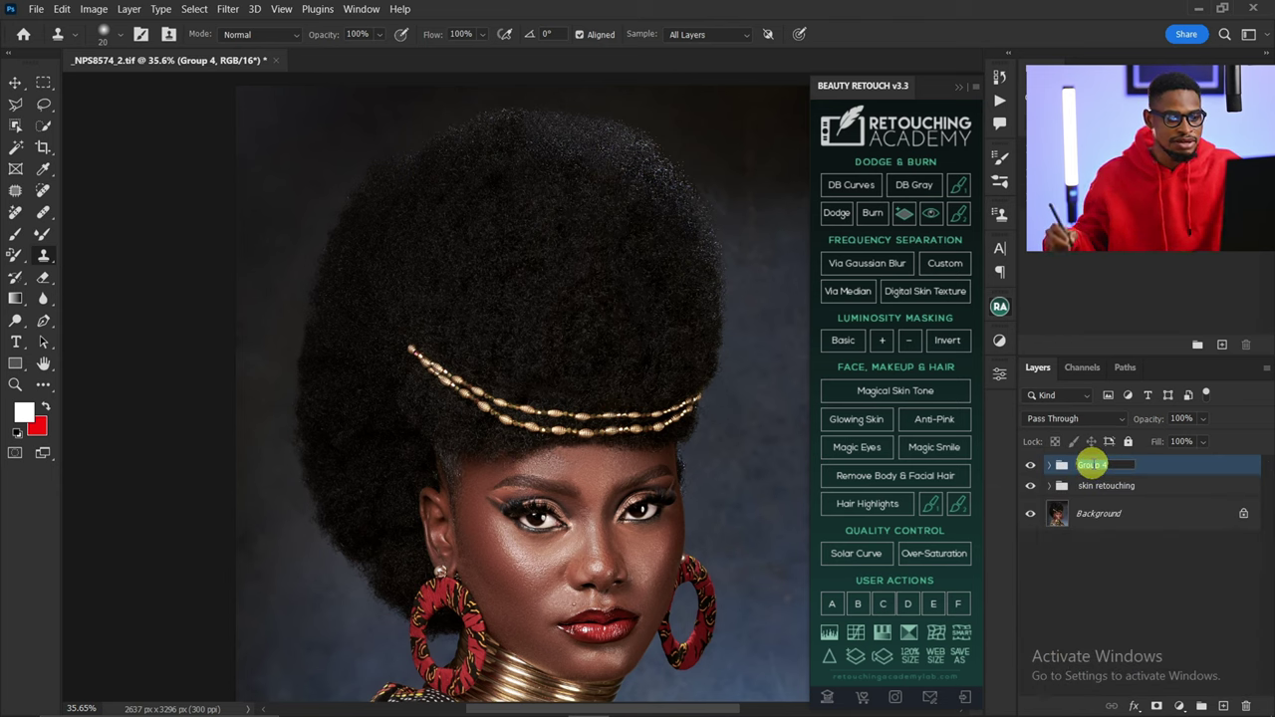
key("Return")
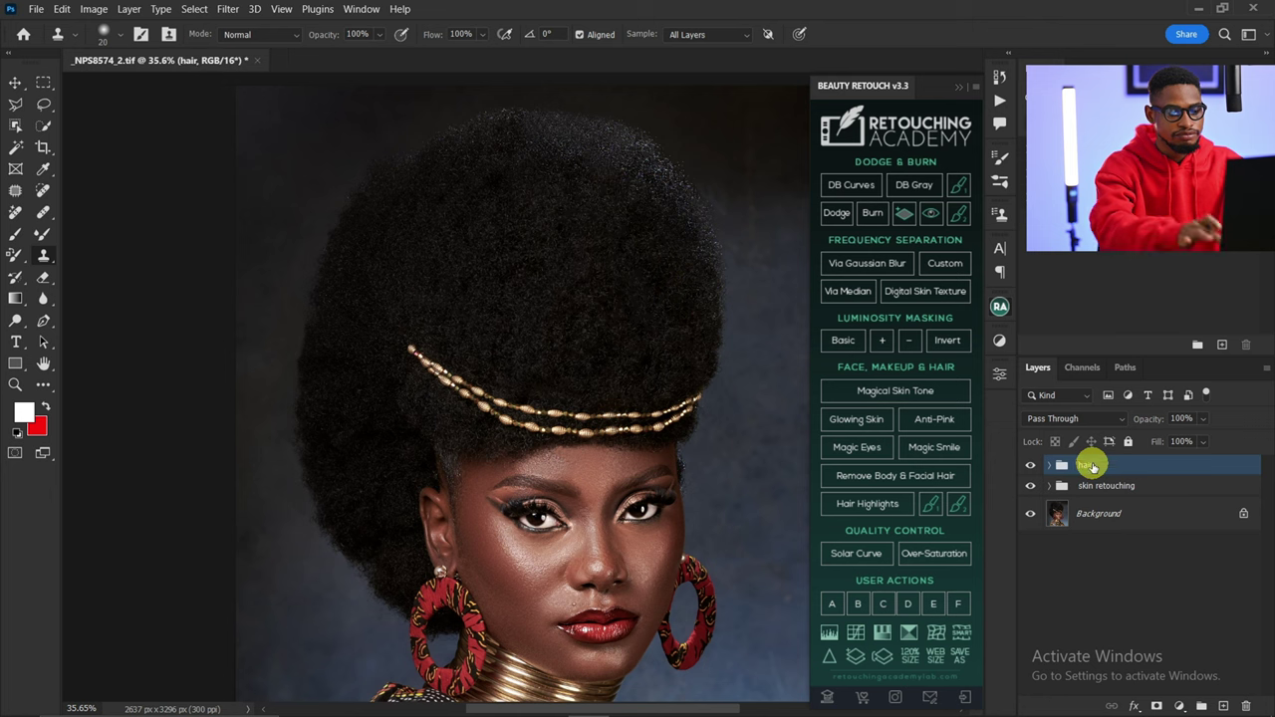
Compare the portrait before and after the hair retouching by toggling the hair group's visibility.
left_click(1031, 465)
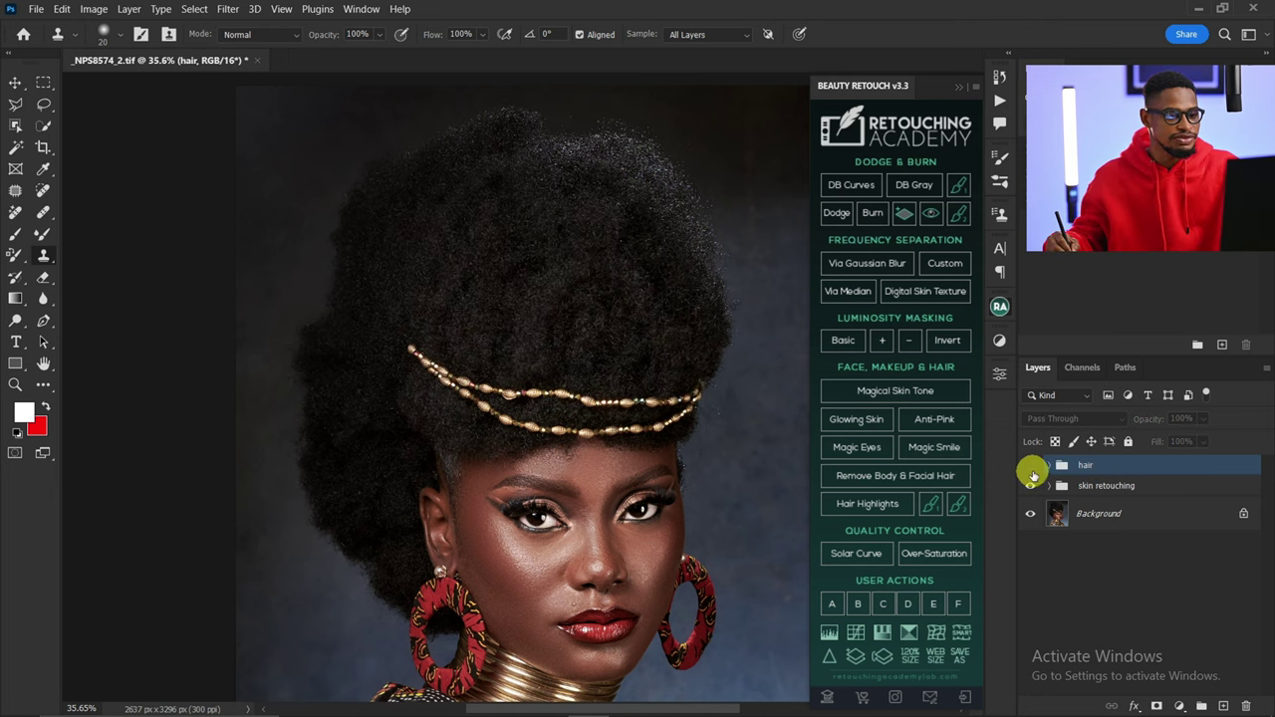
left_click(1031, 468)
left_click(1031, 469)
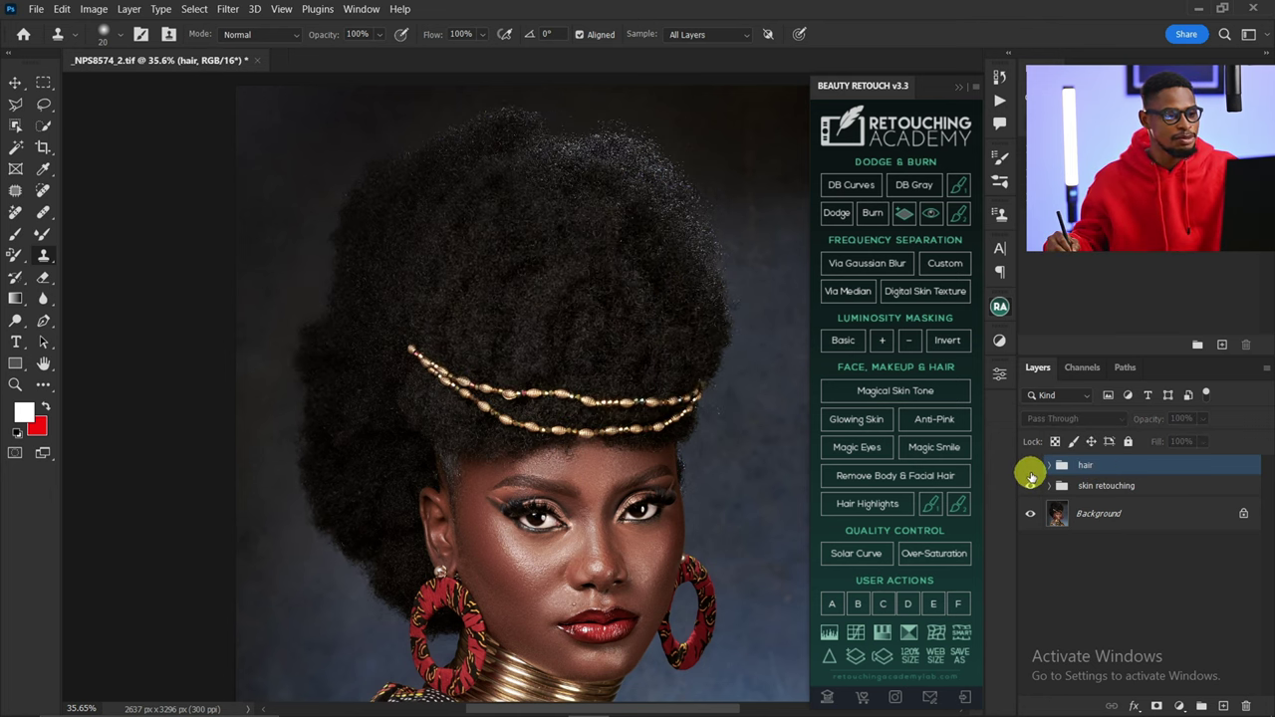
left_click(1030, 469)
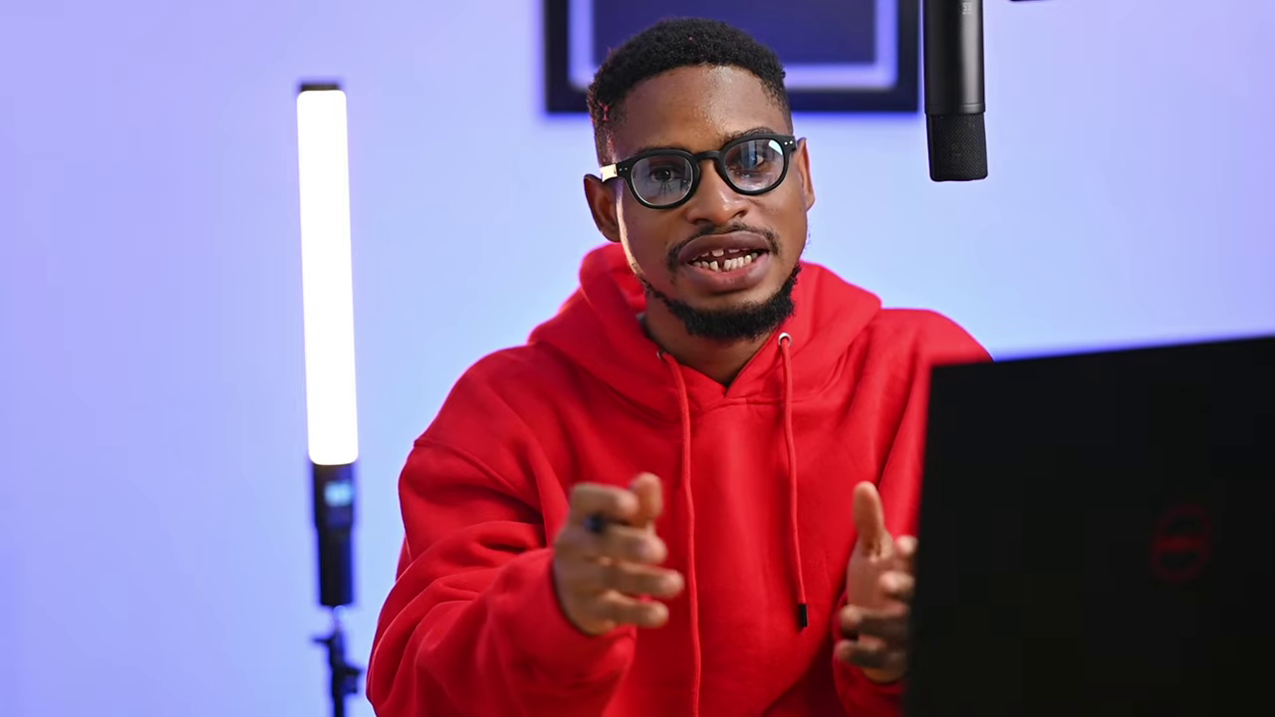